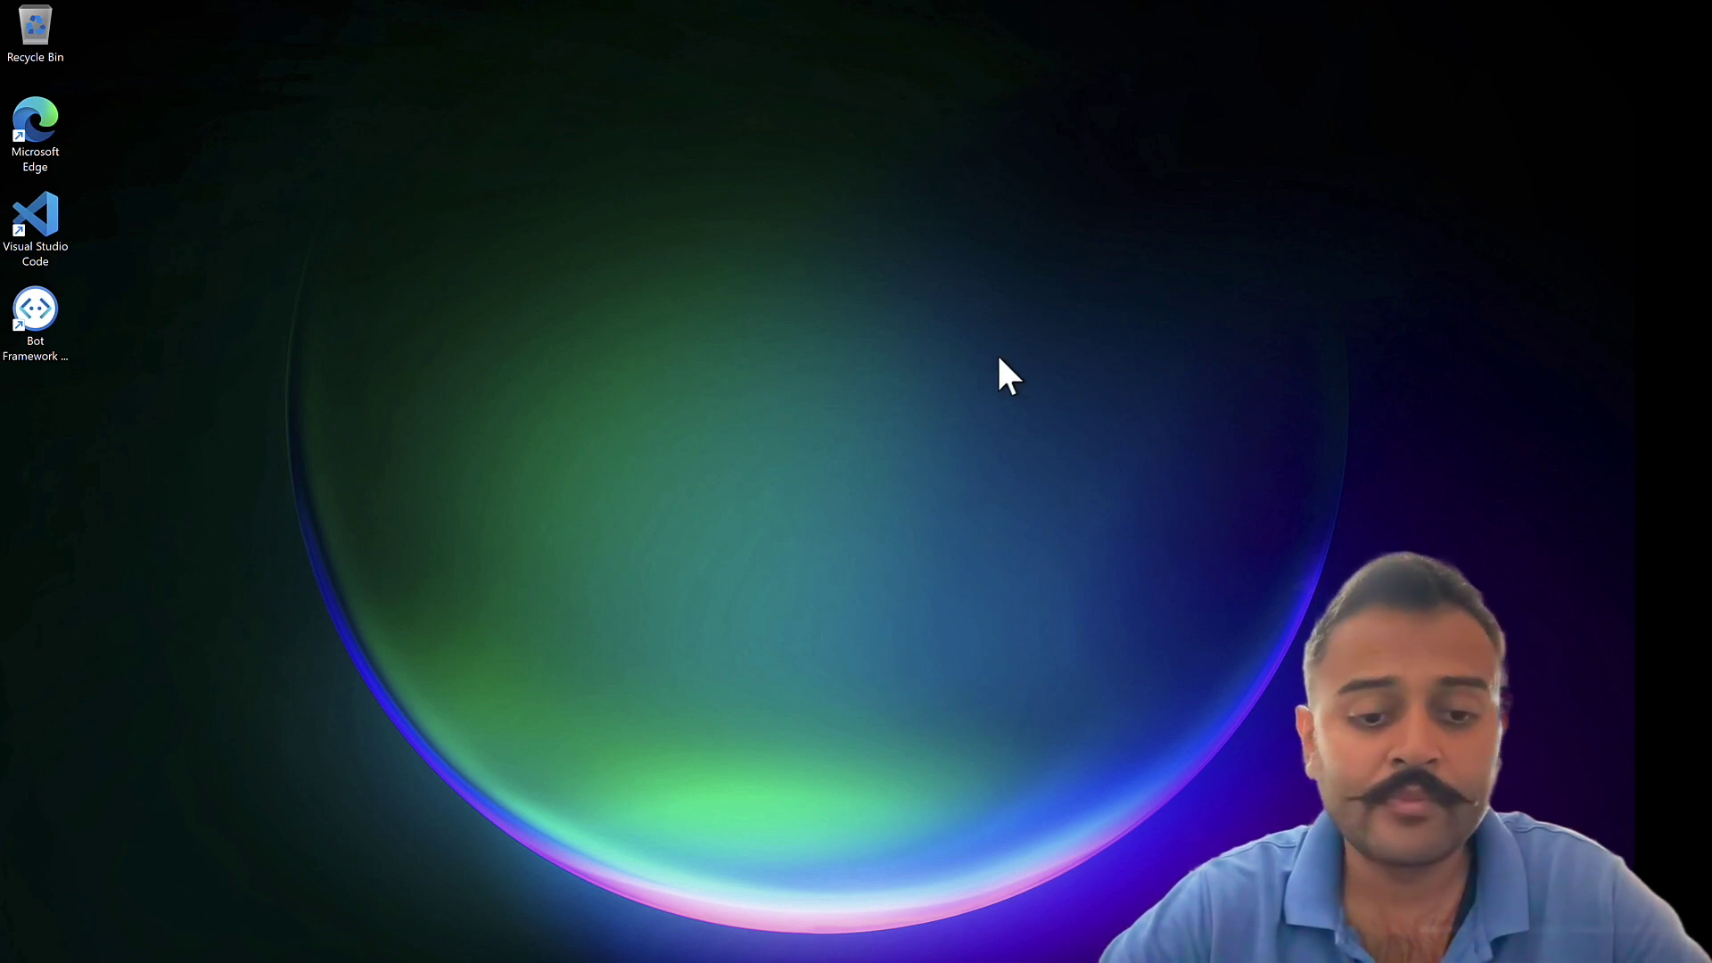
- Open Visual Studio Installer and start installing Visual Studio Enterprise 2022 Preview from the available editions
key(super)
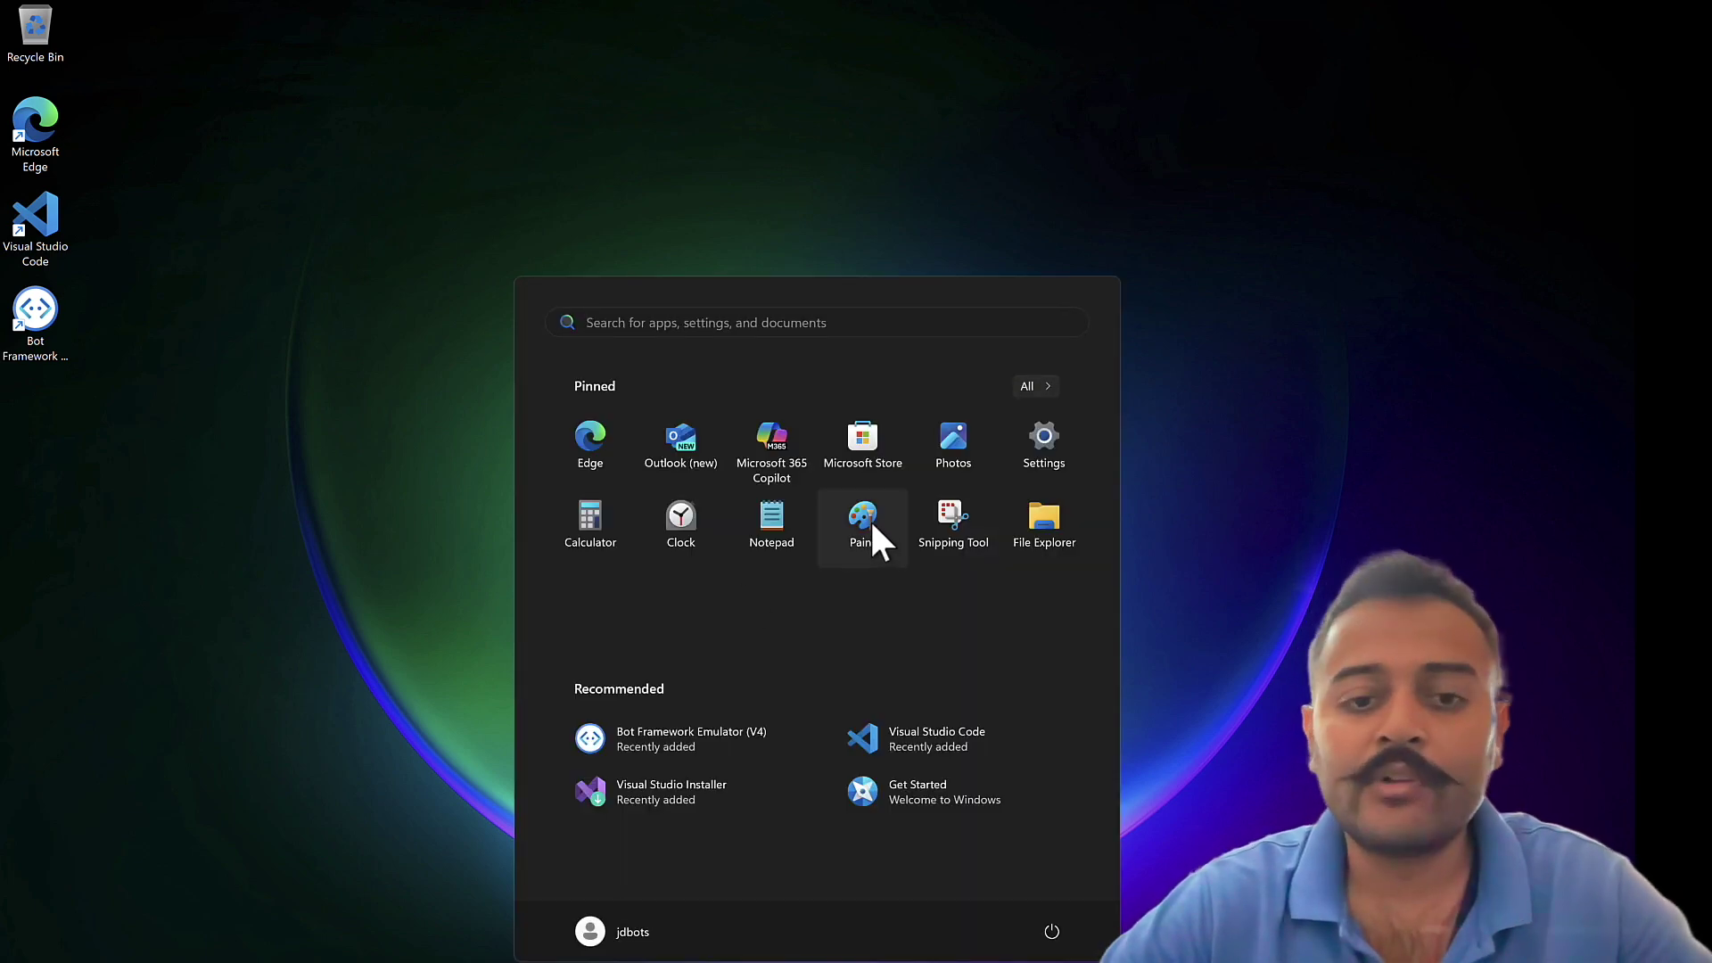
click(717, 782)
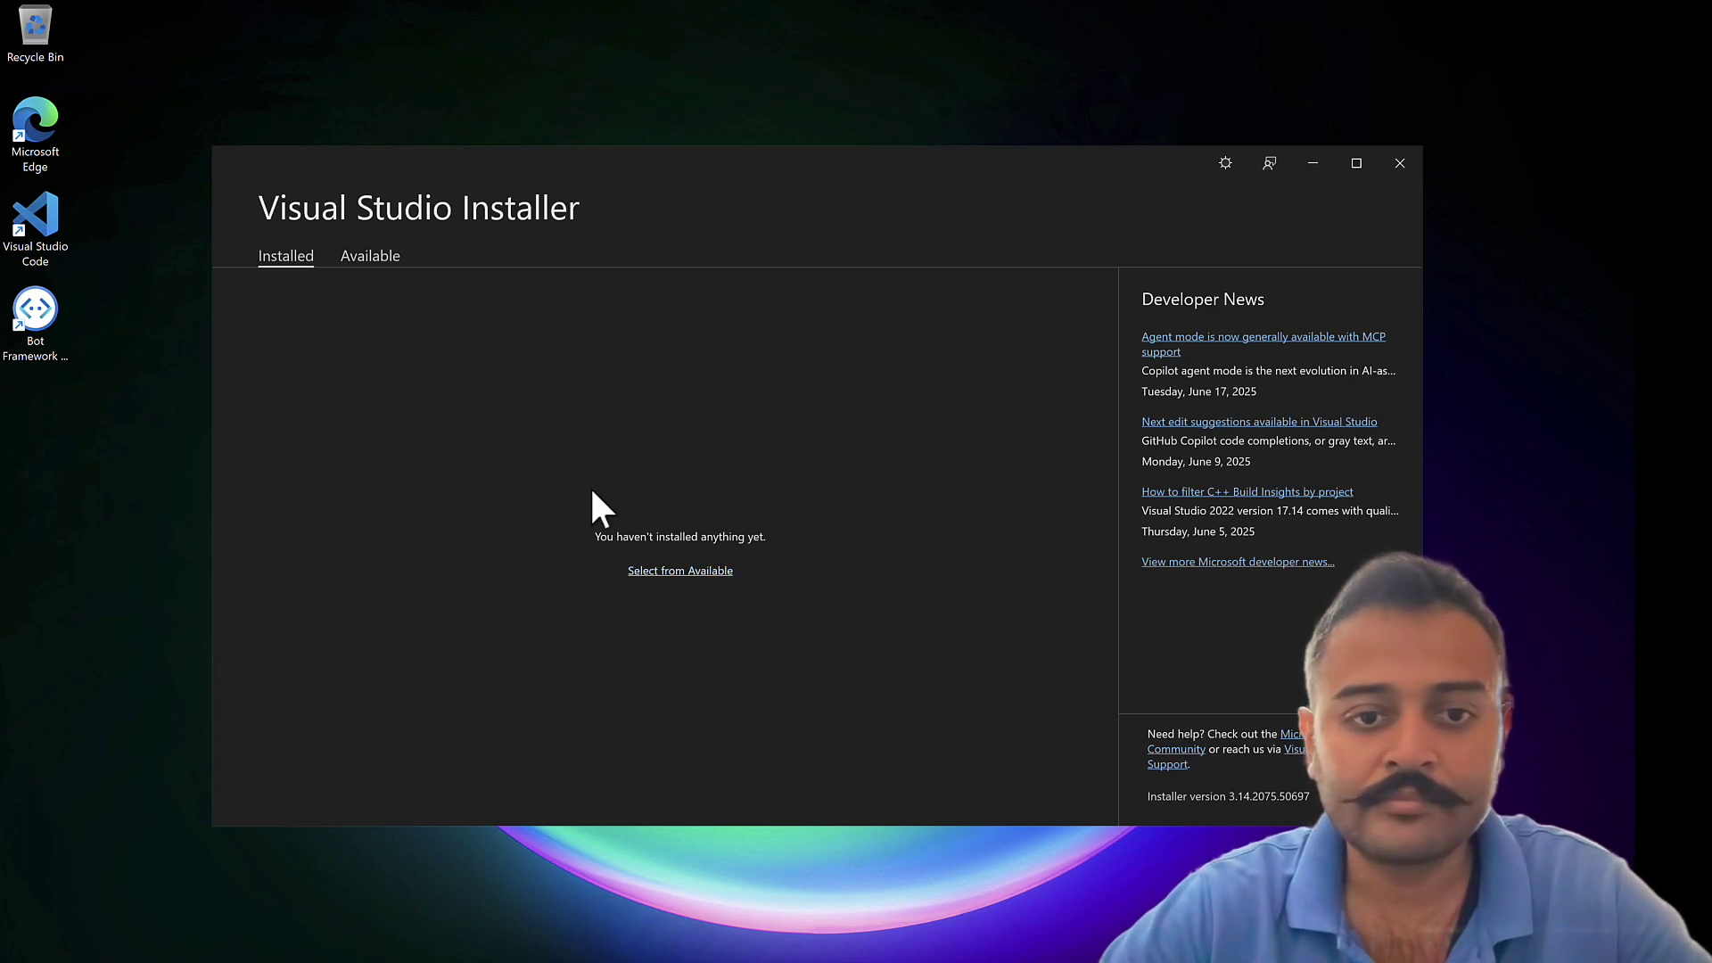
click(386, 259)
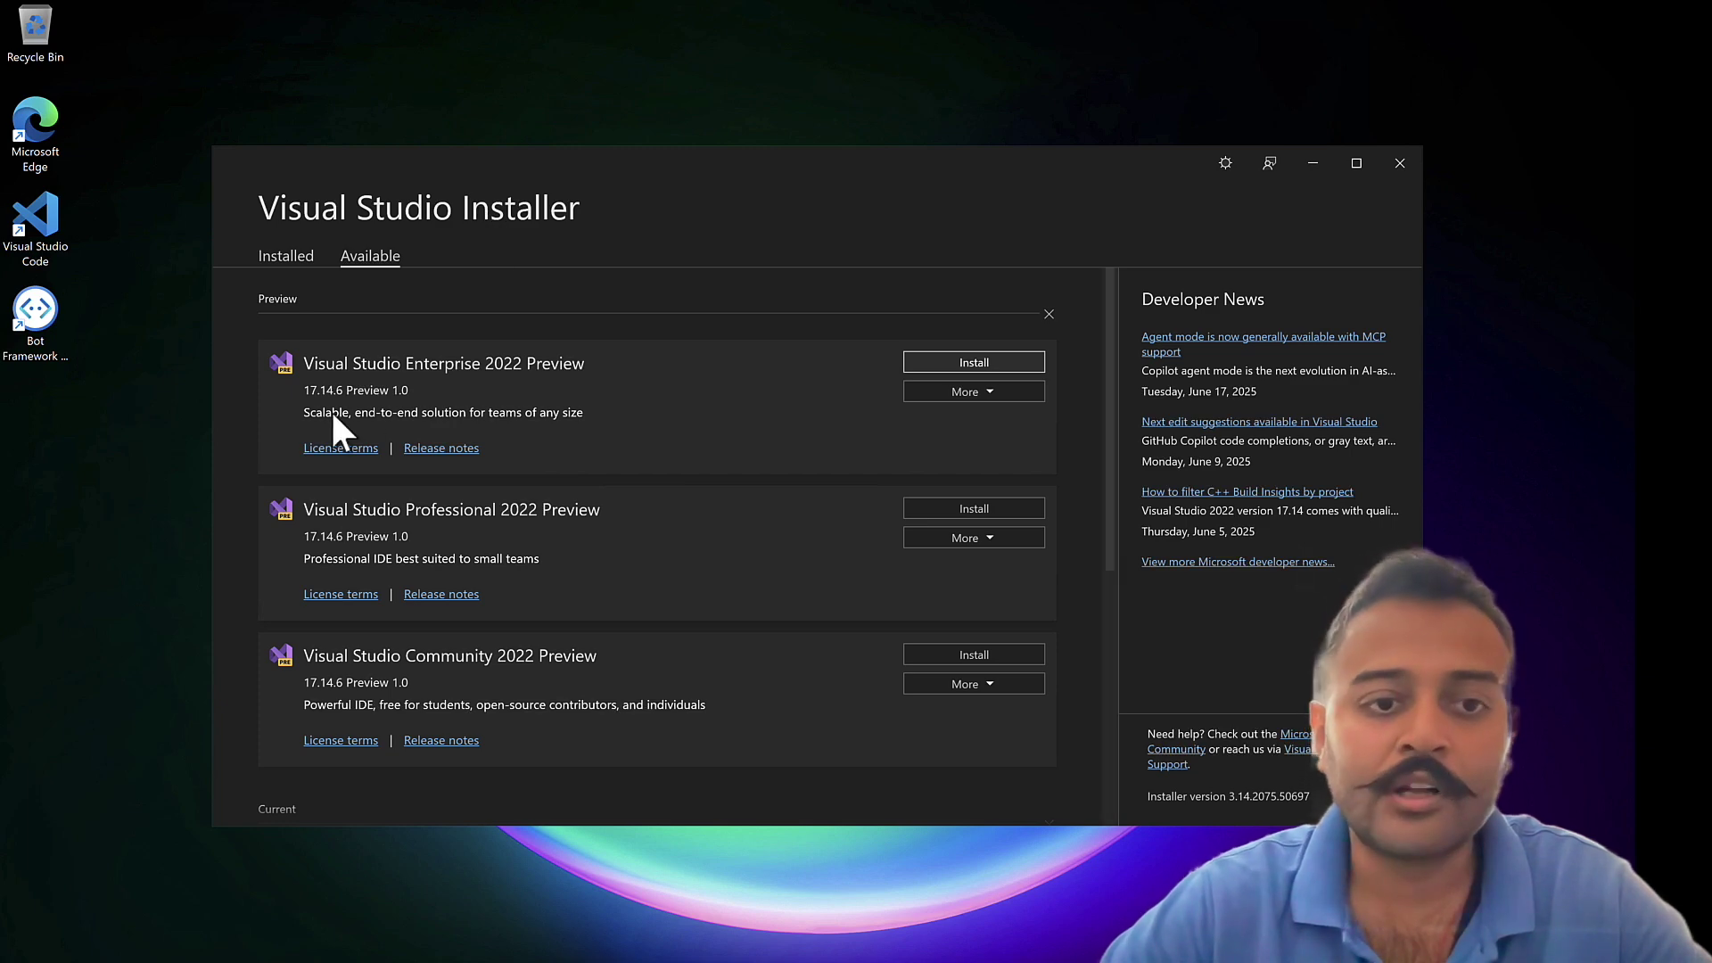
click(966, 363)
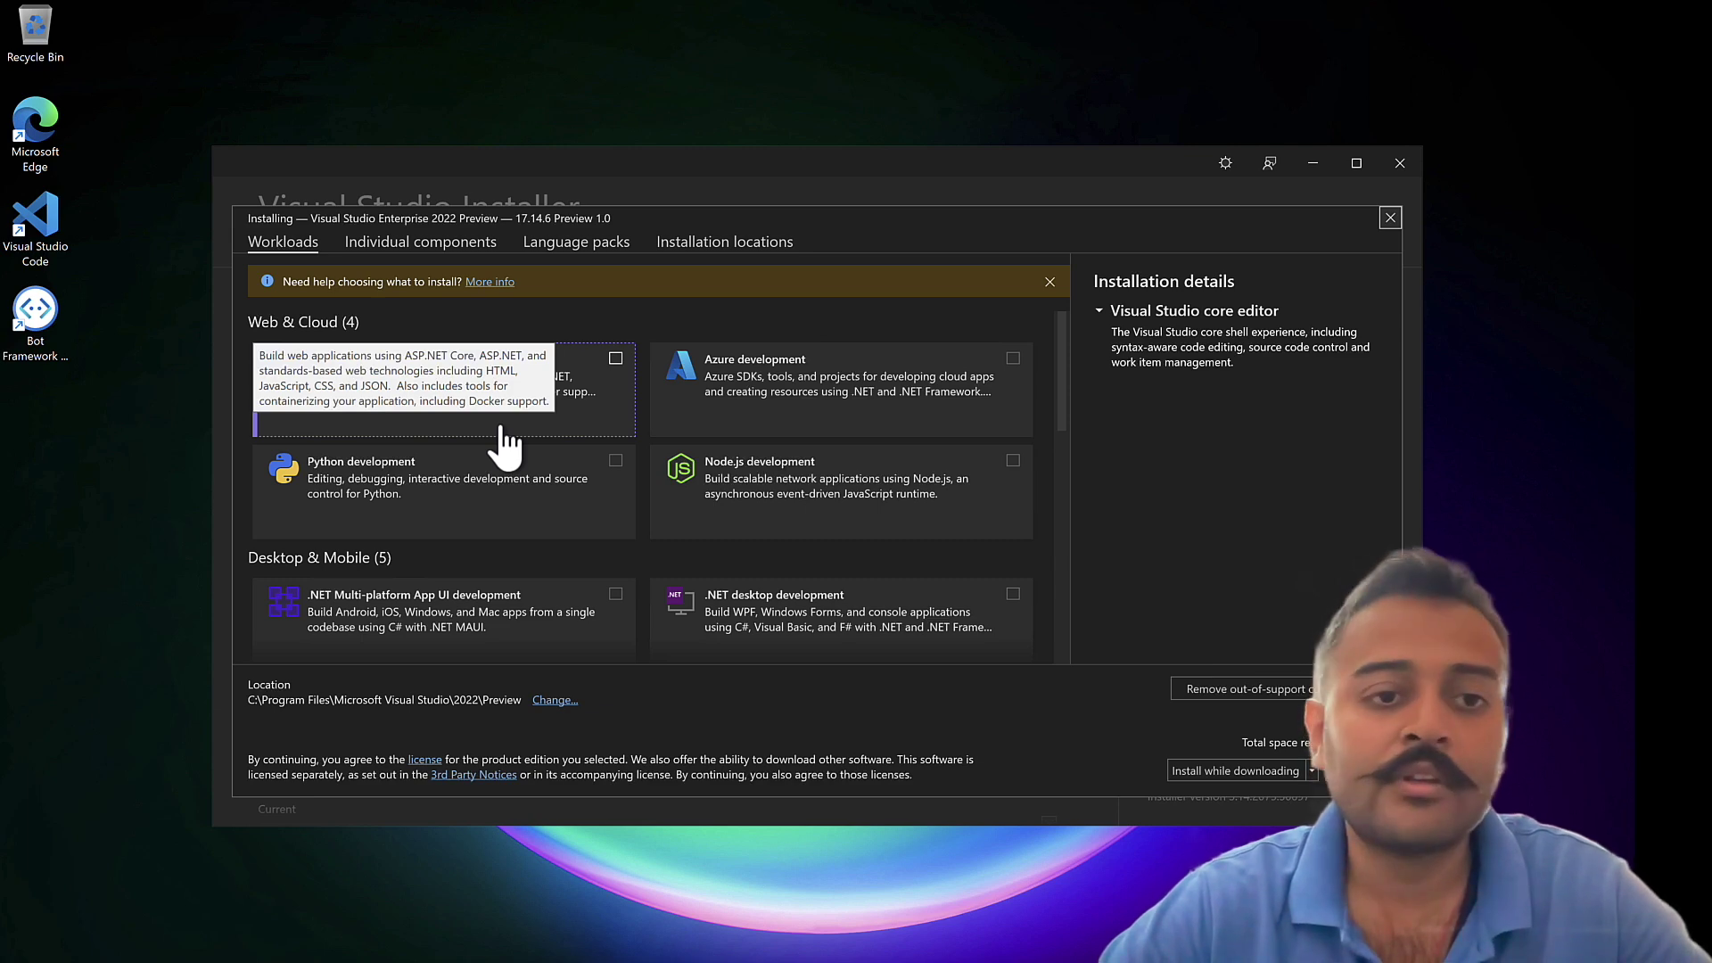
- Select the ASP.NET and web development, Azure development, and Data storage and processing workloads for the installation
click(615, 359)
click(1013, 359)
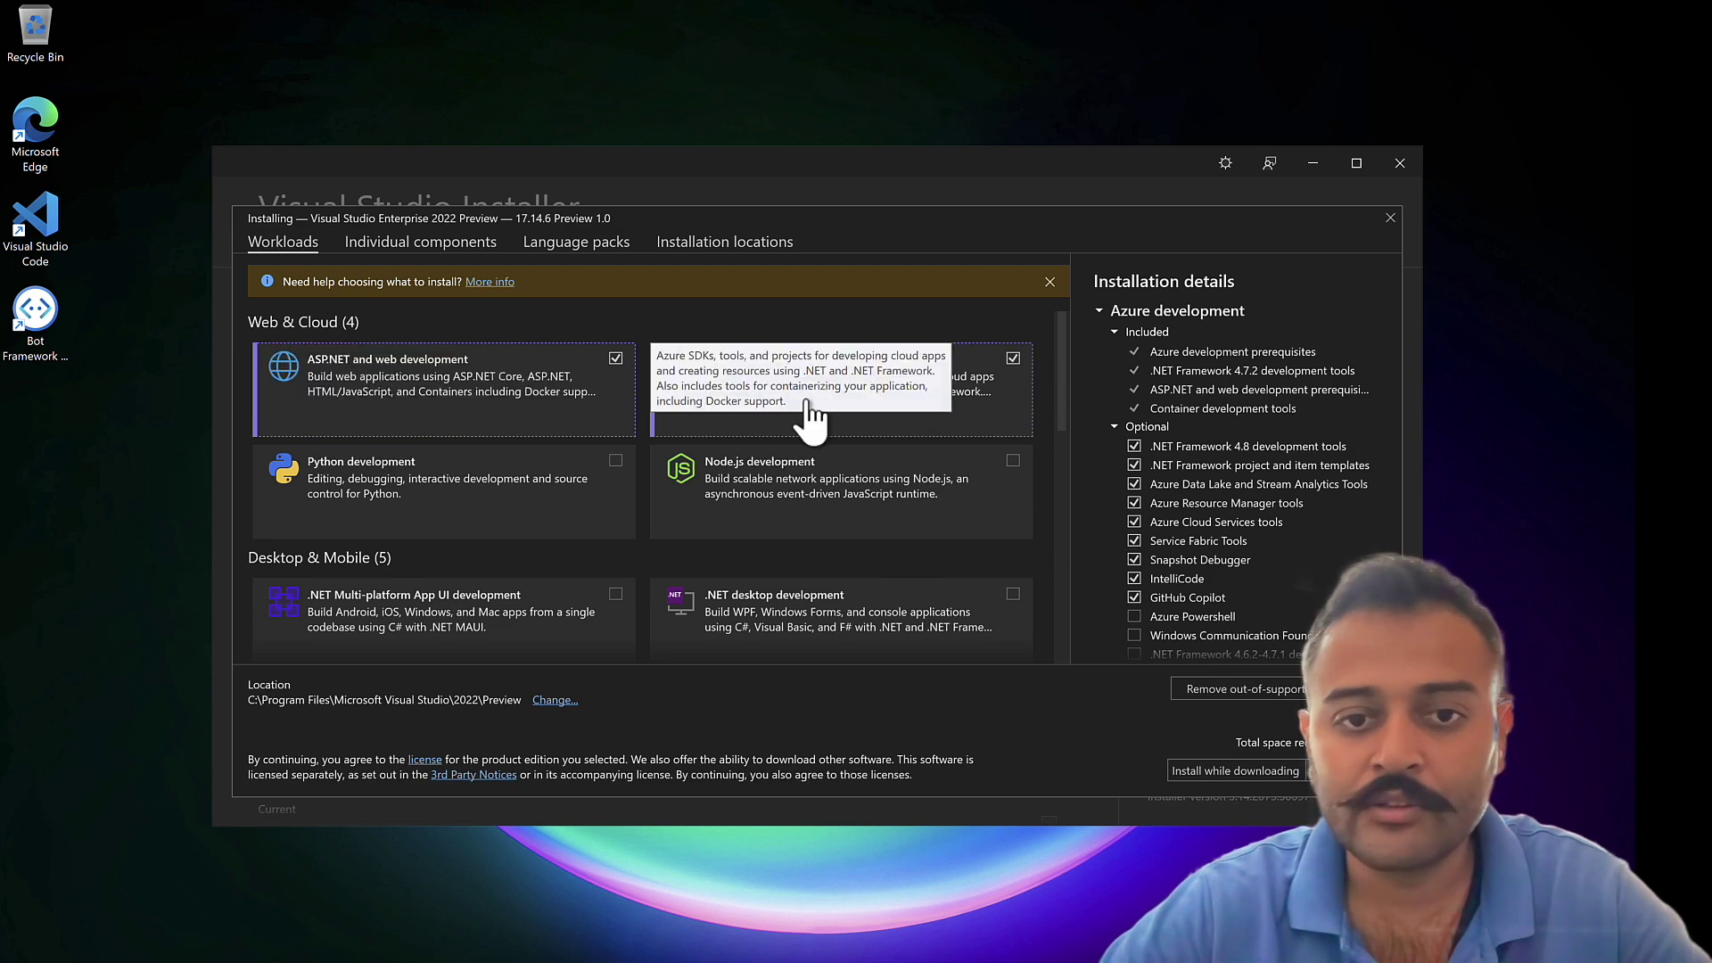
scroll(811, 419, down, 10)
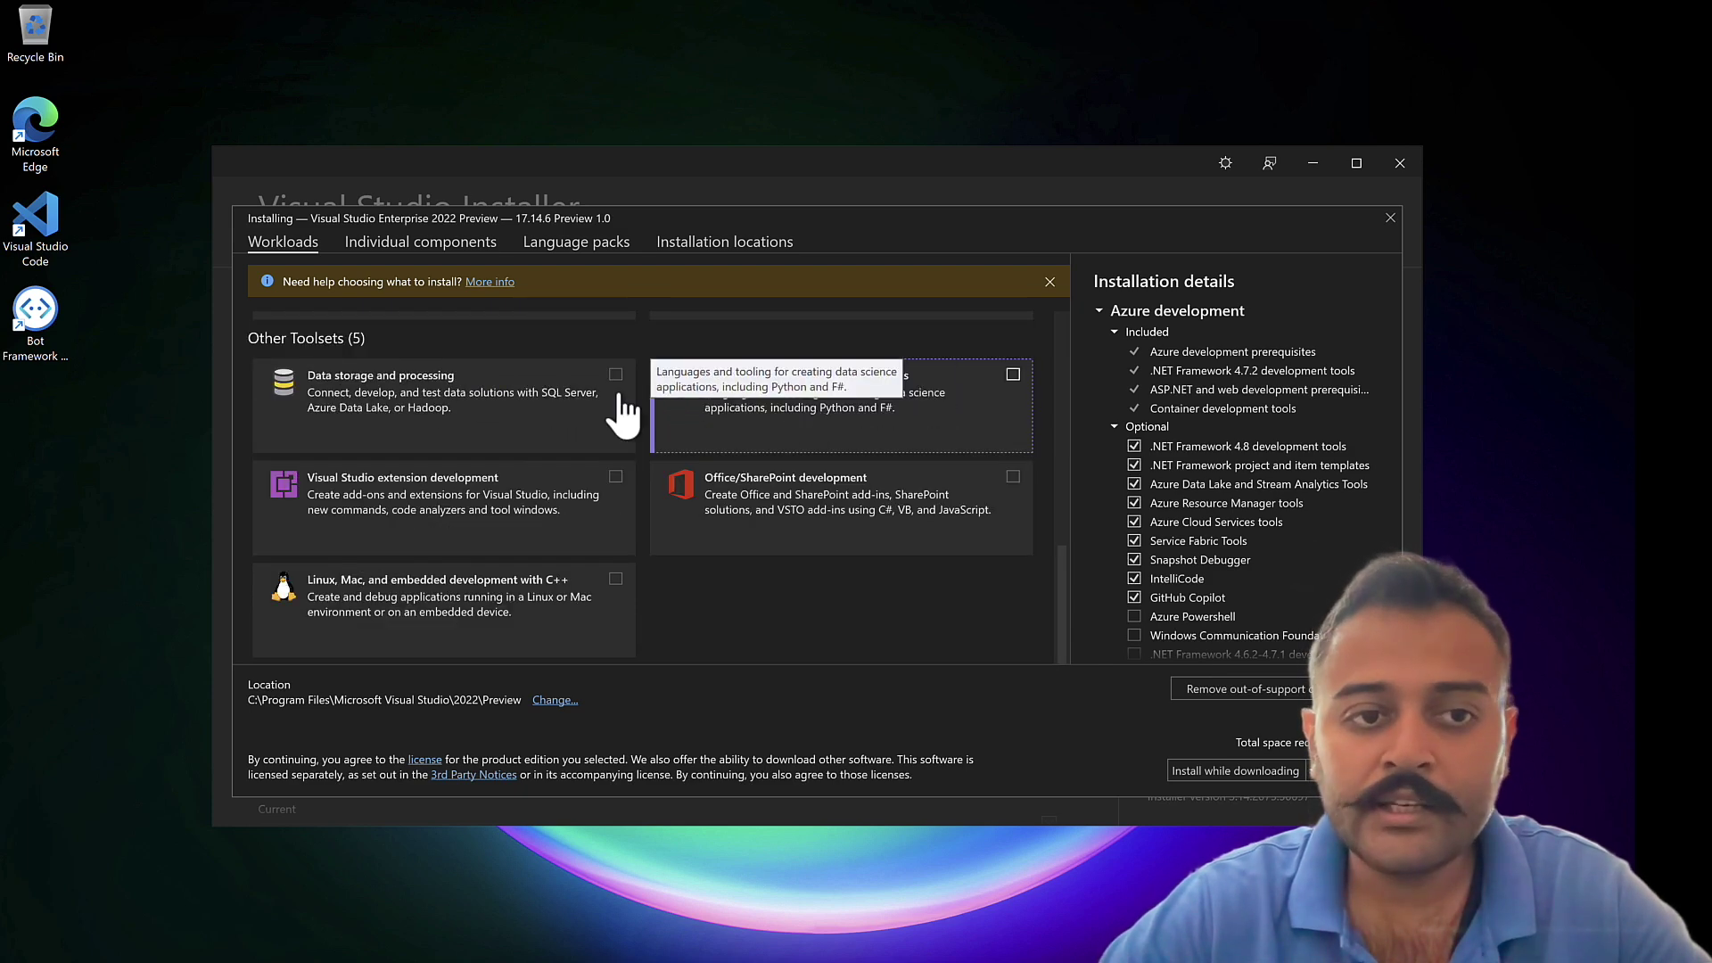
click(595, 443)
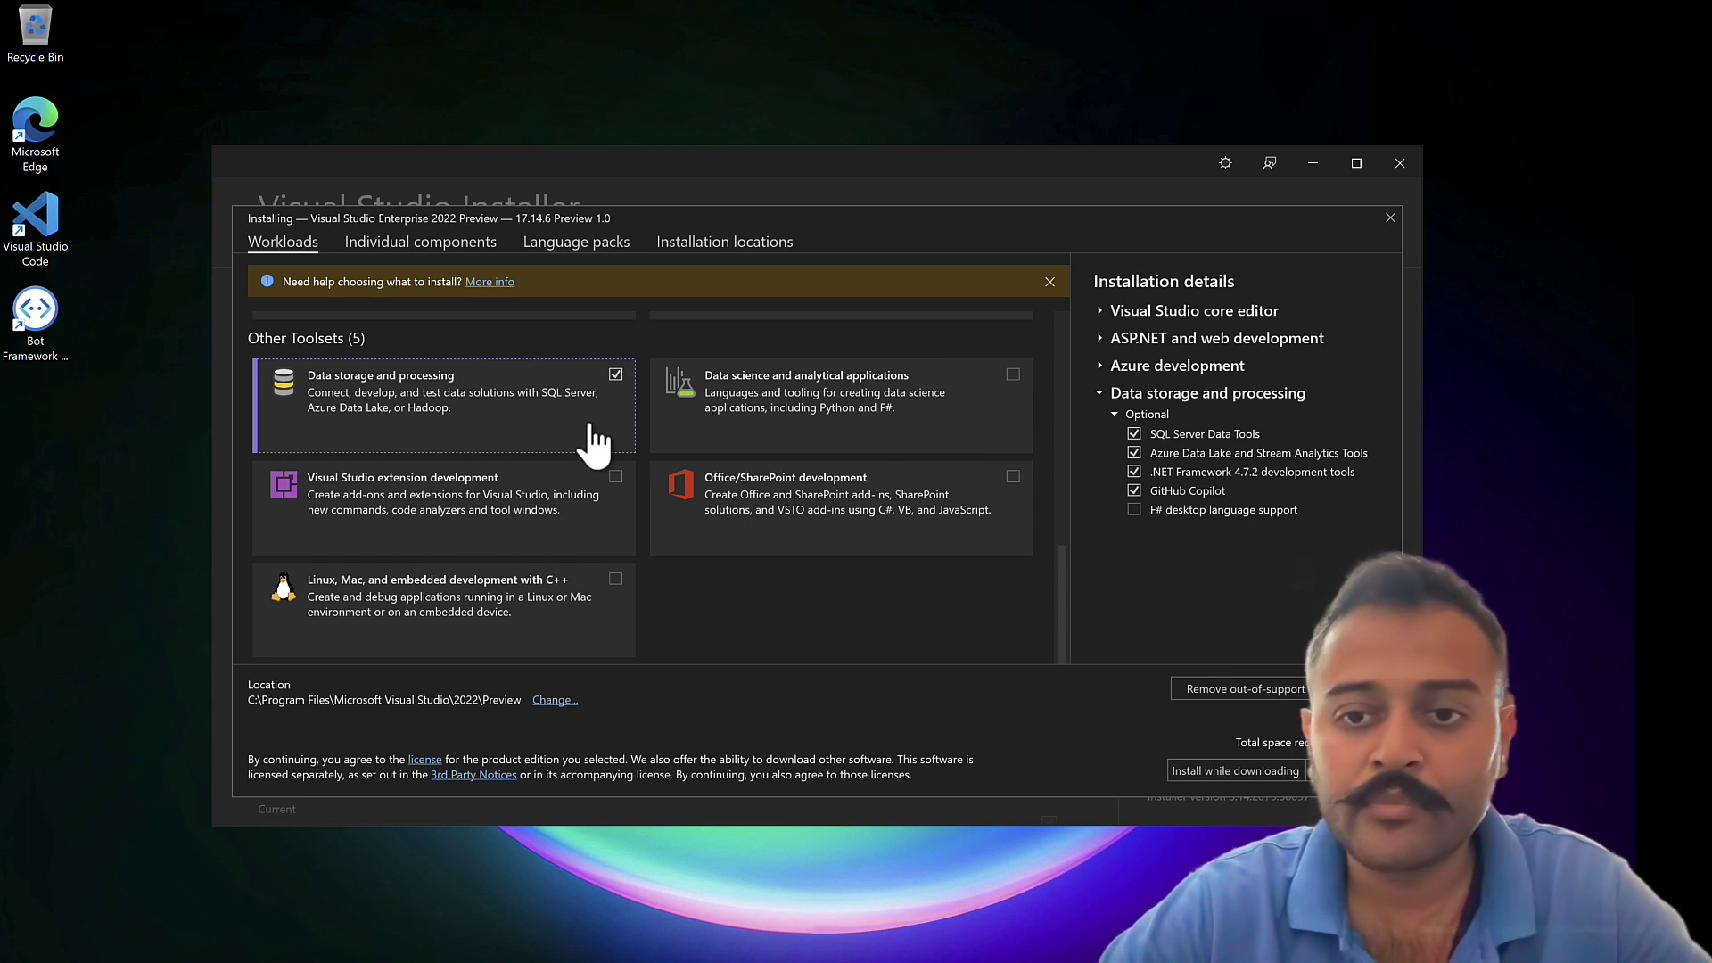
scroll(595, 443, up, 5)
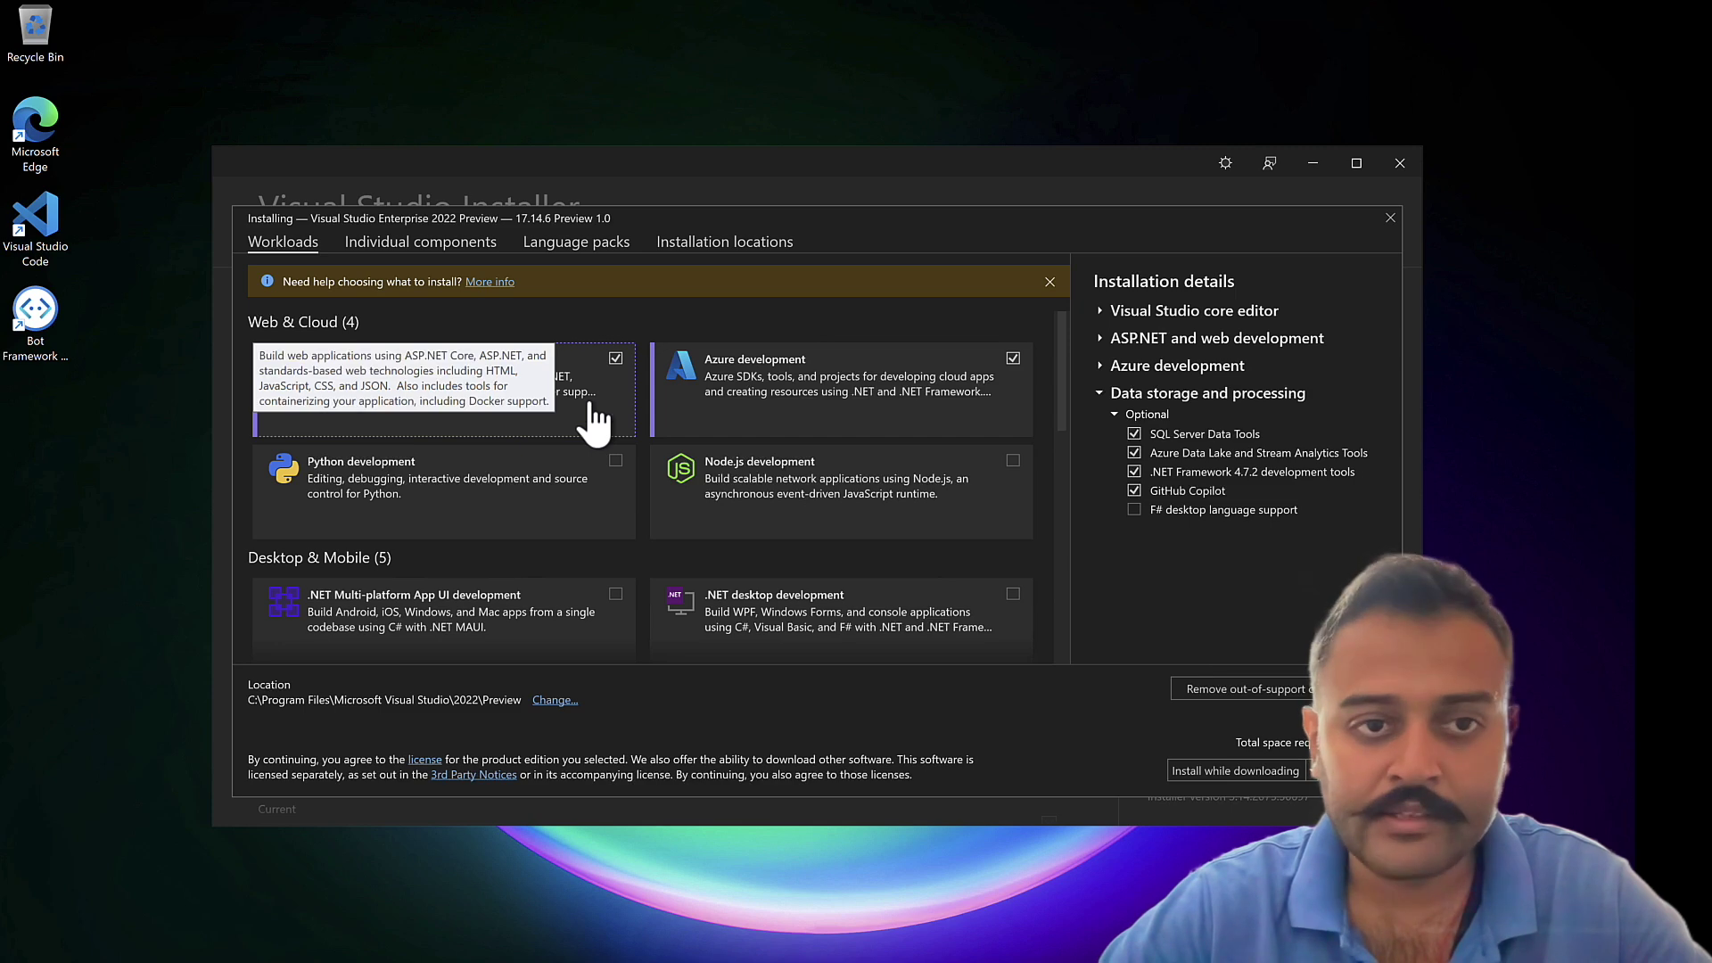
- Find the Microsoft 365 Agents Toolkit among the individual components with "365", include it, and start the installation
click(423, 246)
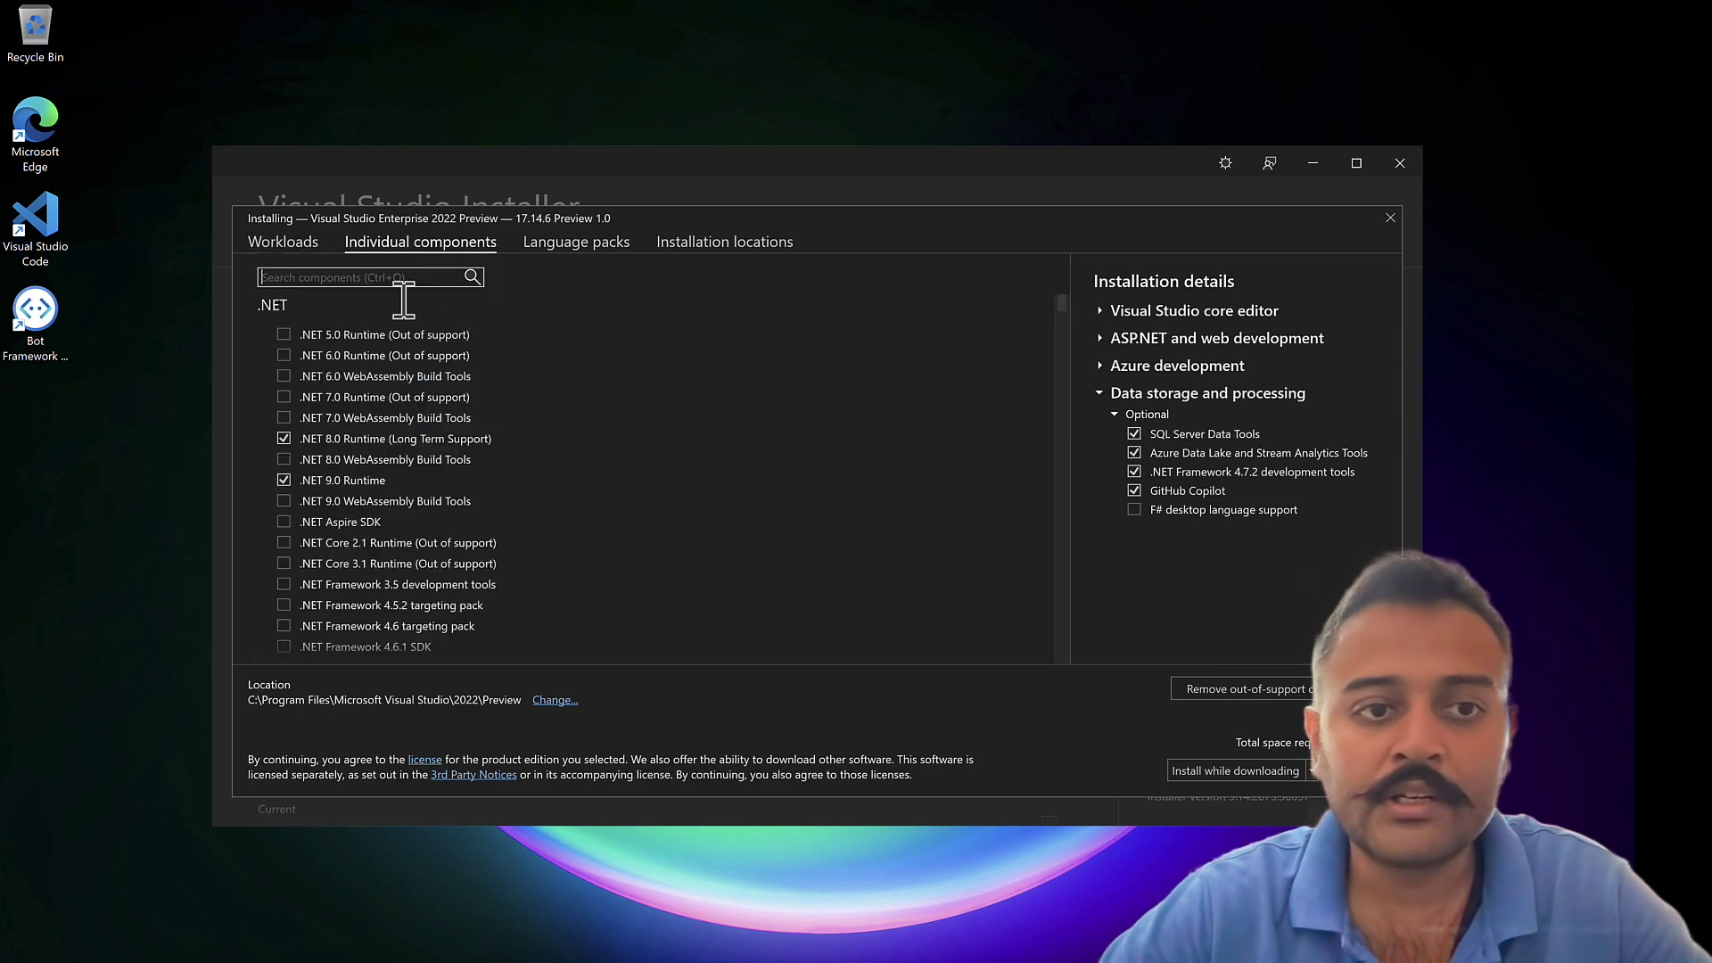
text(365)
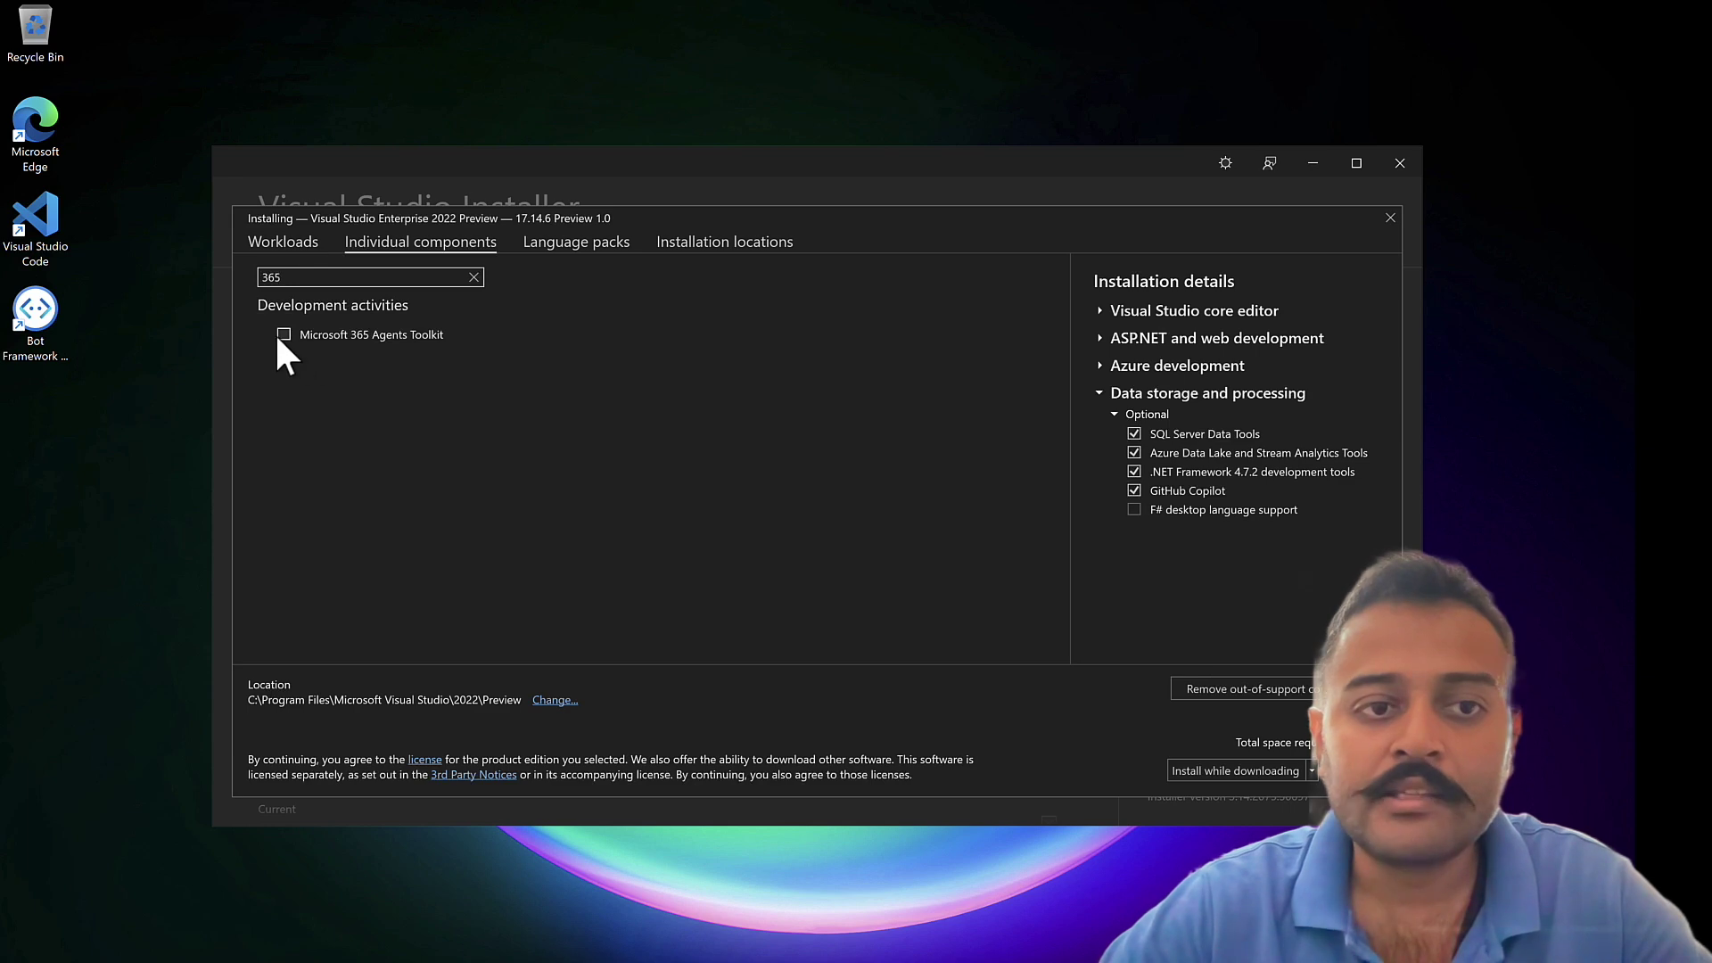
click(282, 335)
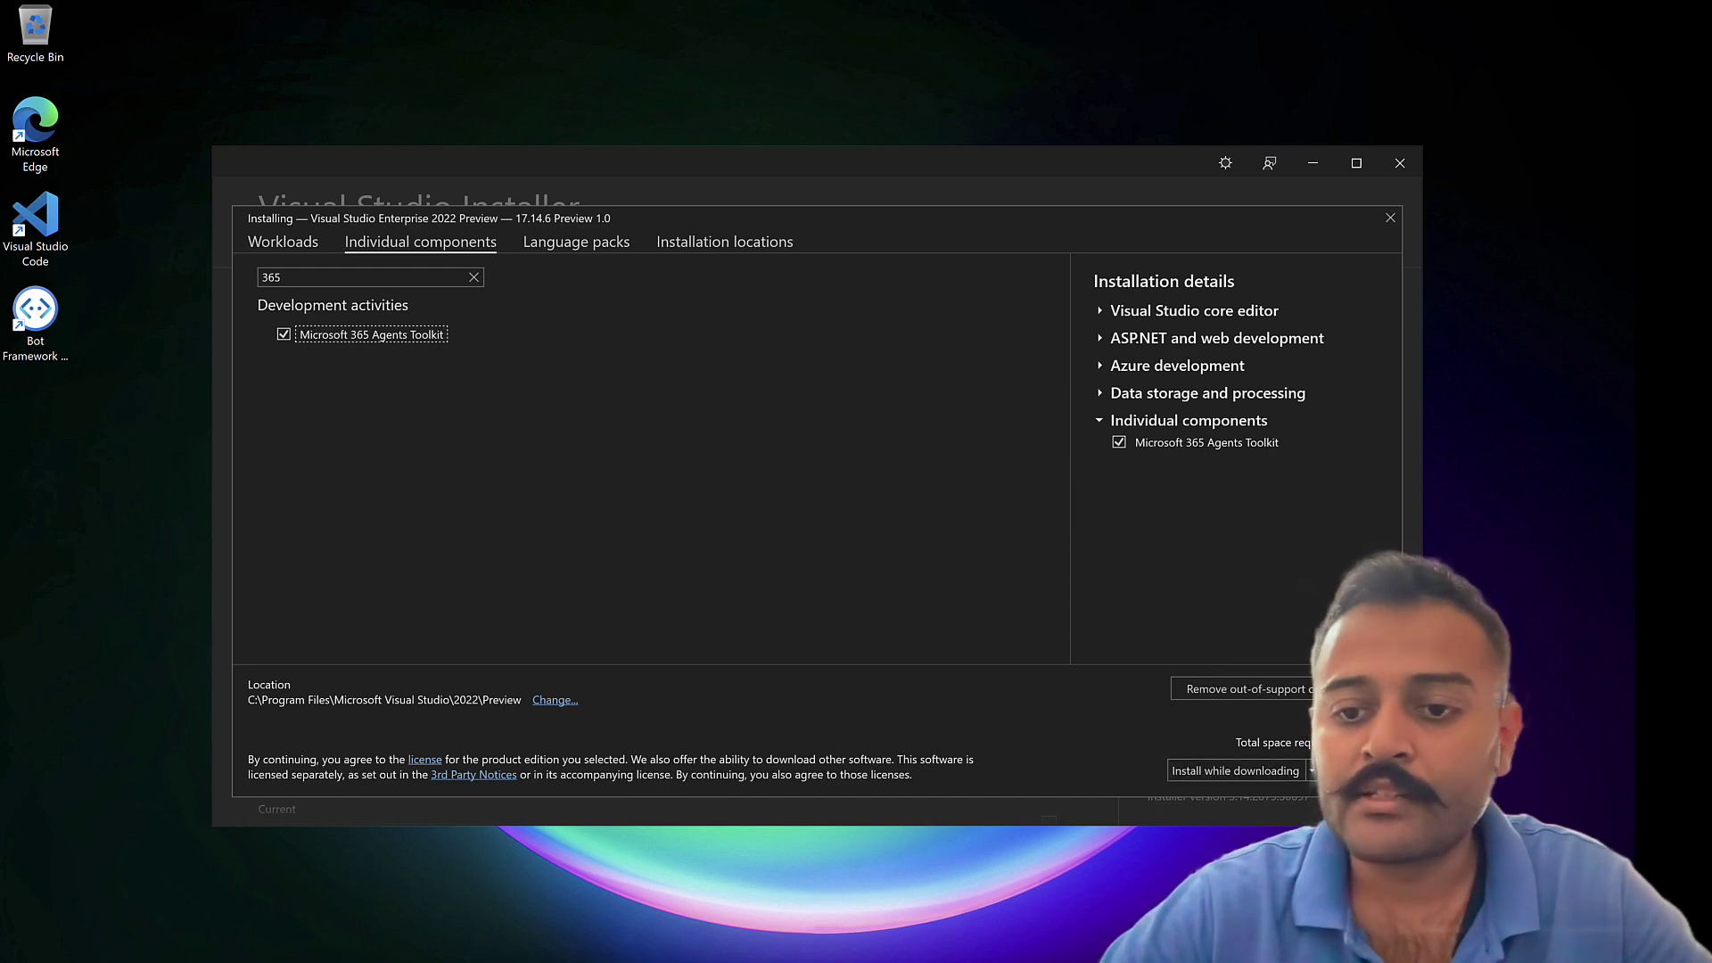
click(1356, 770)
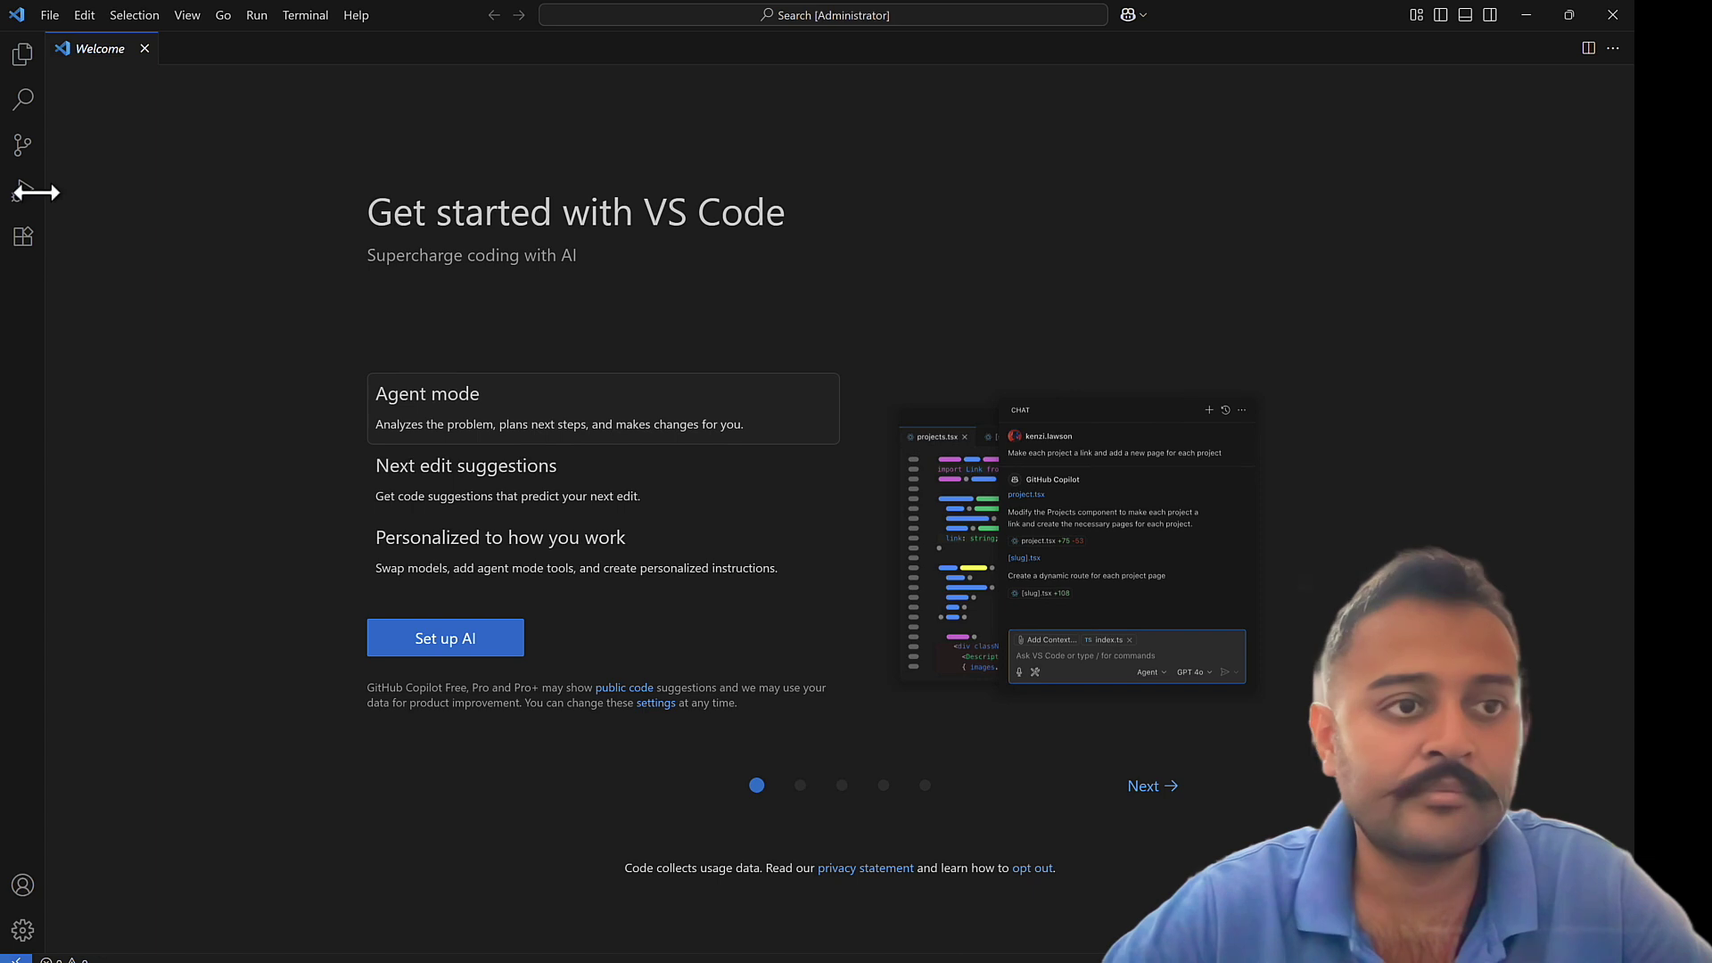
- In Visual Studio Code, search the extension marketplace for "microsoft 365 agents" and install the Microsoft 365 Agents Toolkit extension
click(23, 239)
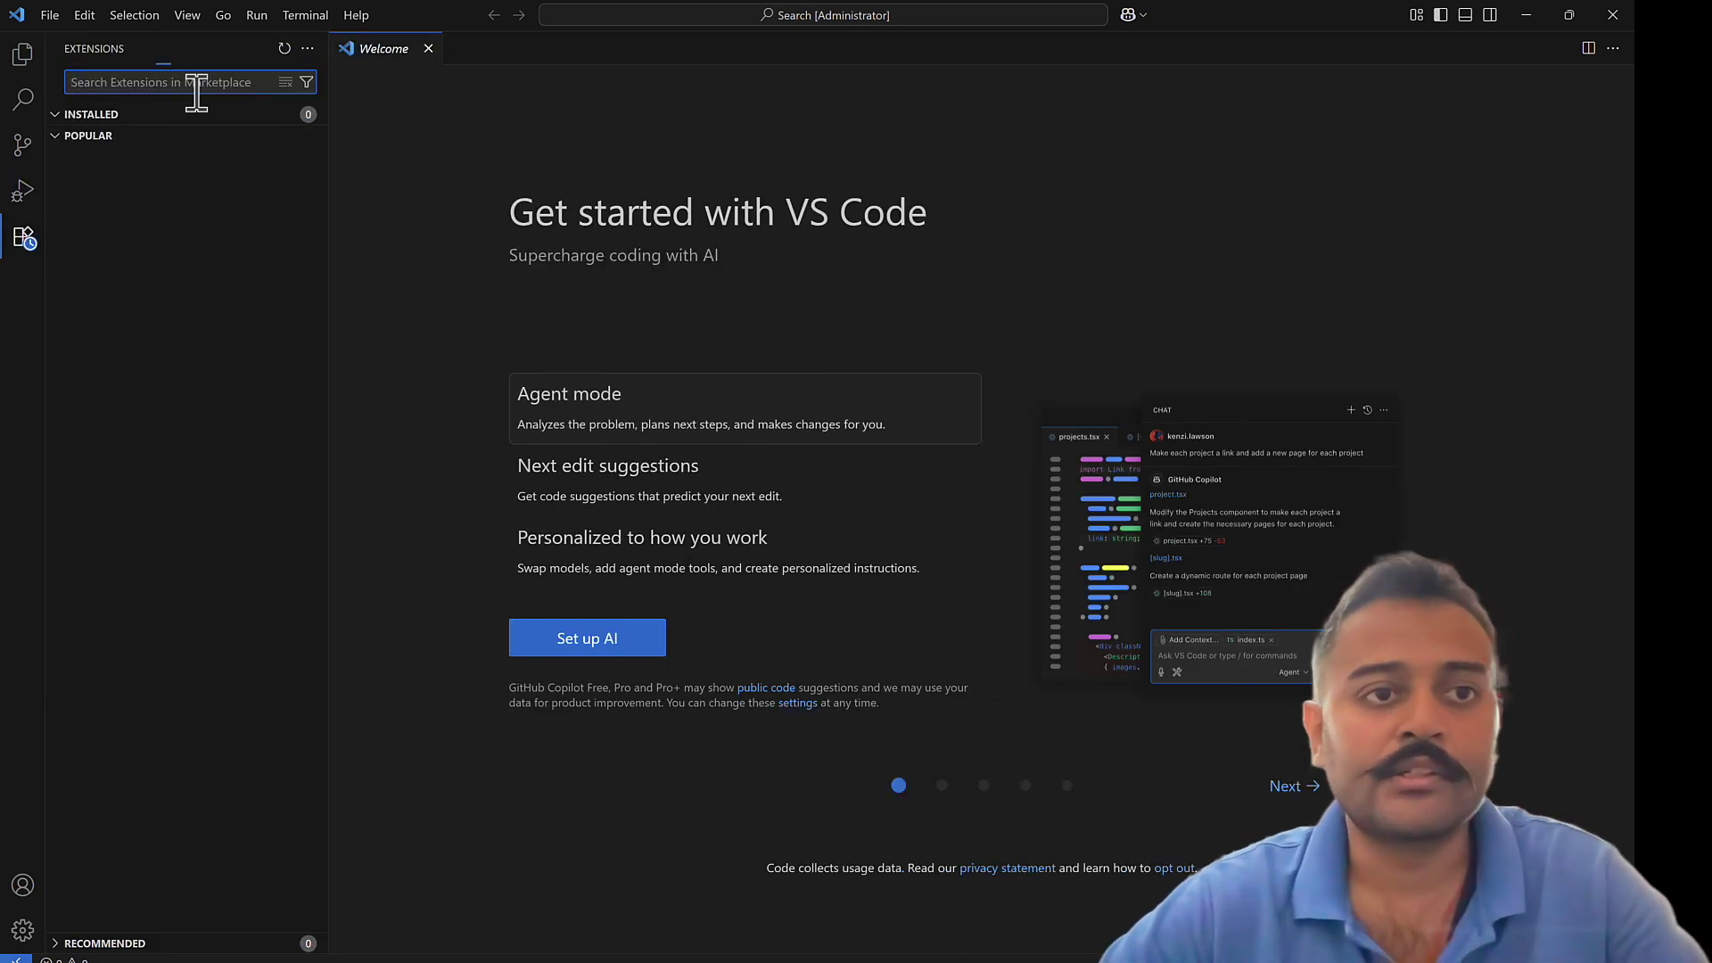
text(micro)
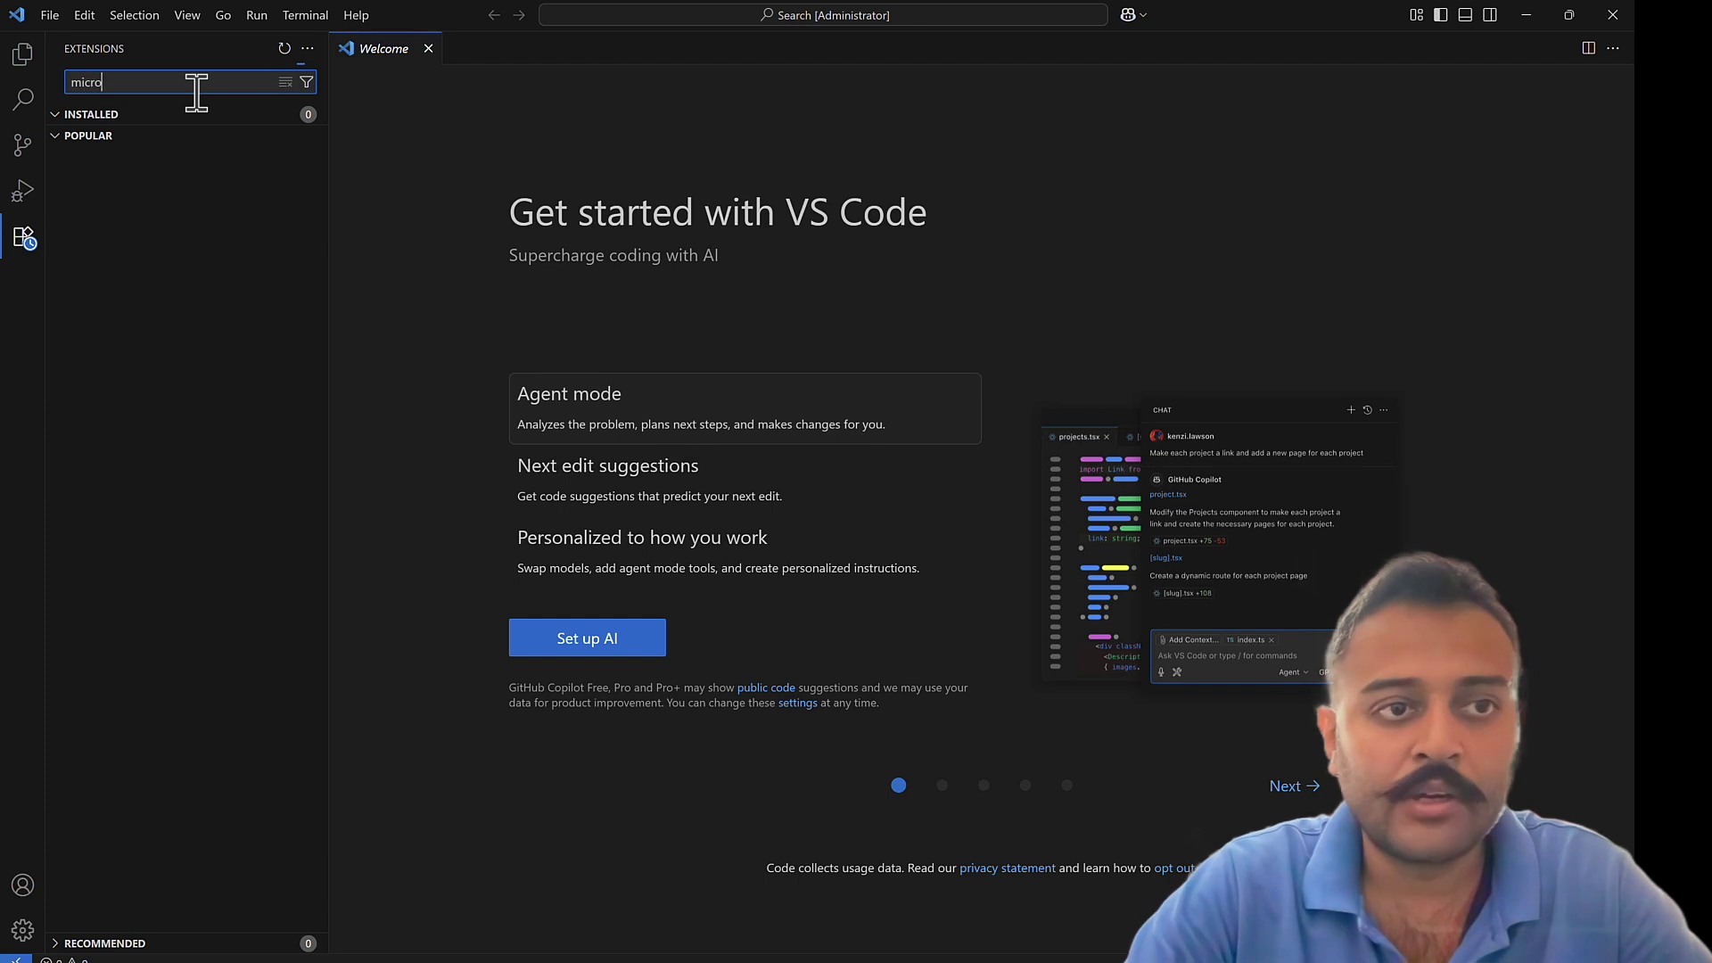
text(soft 3)
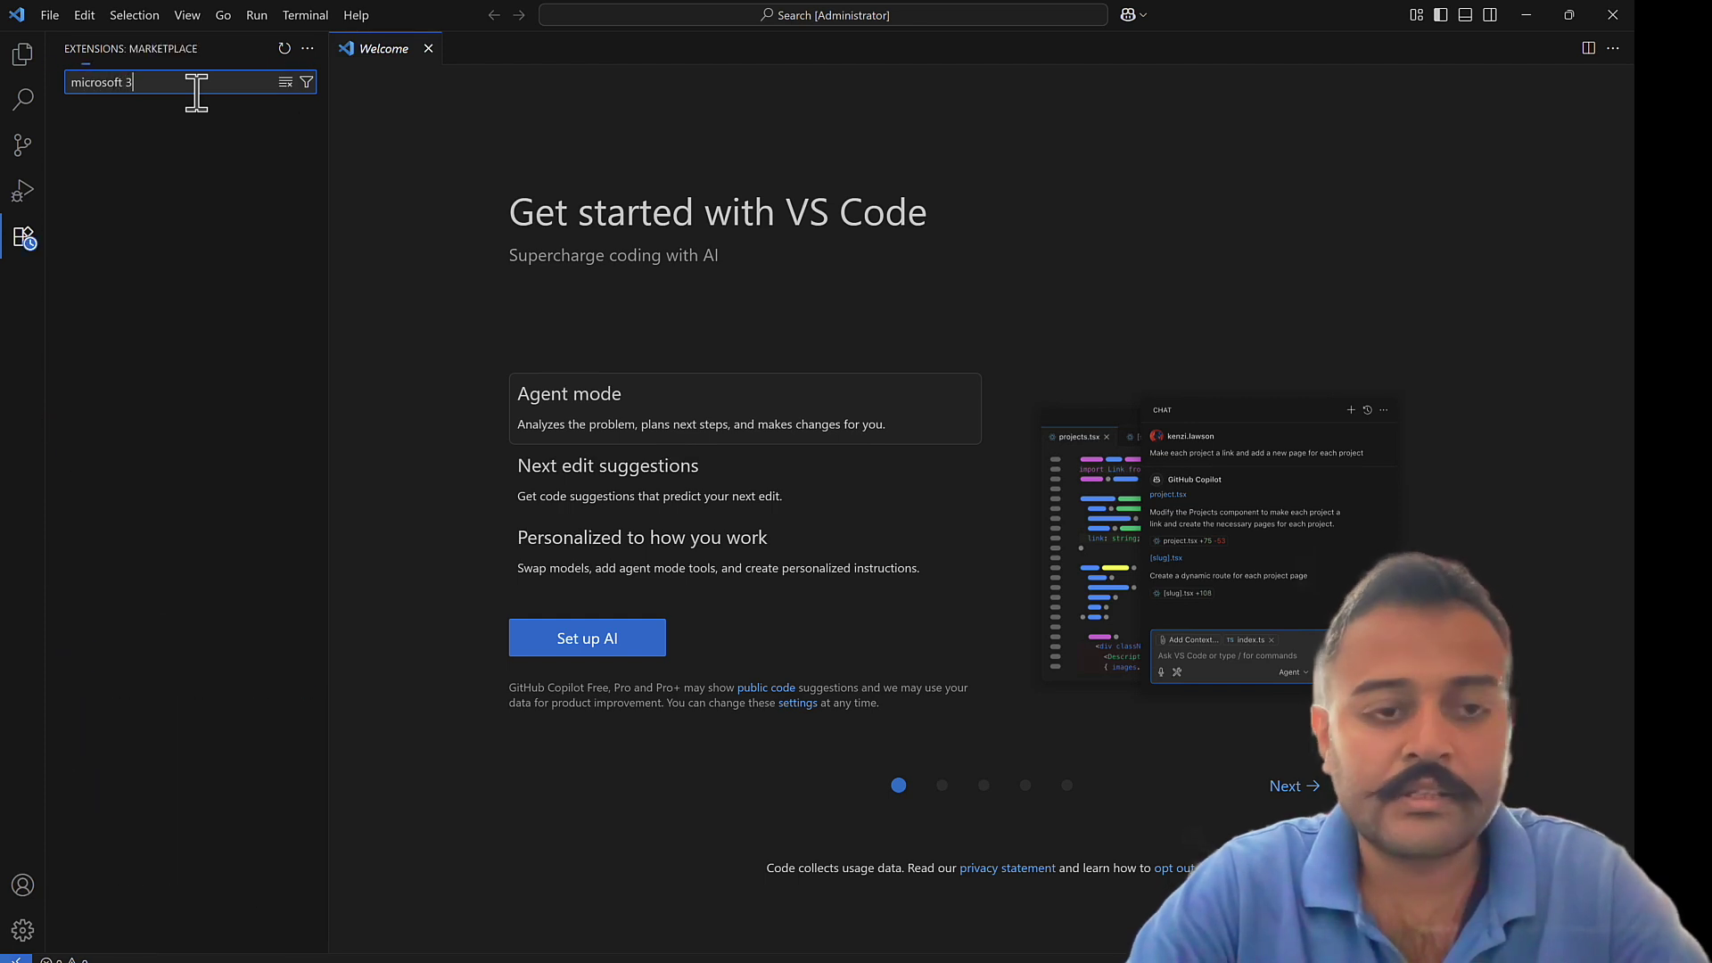
text(65 agent)
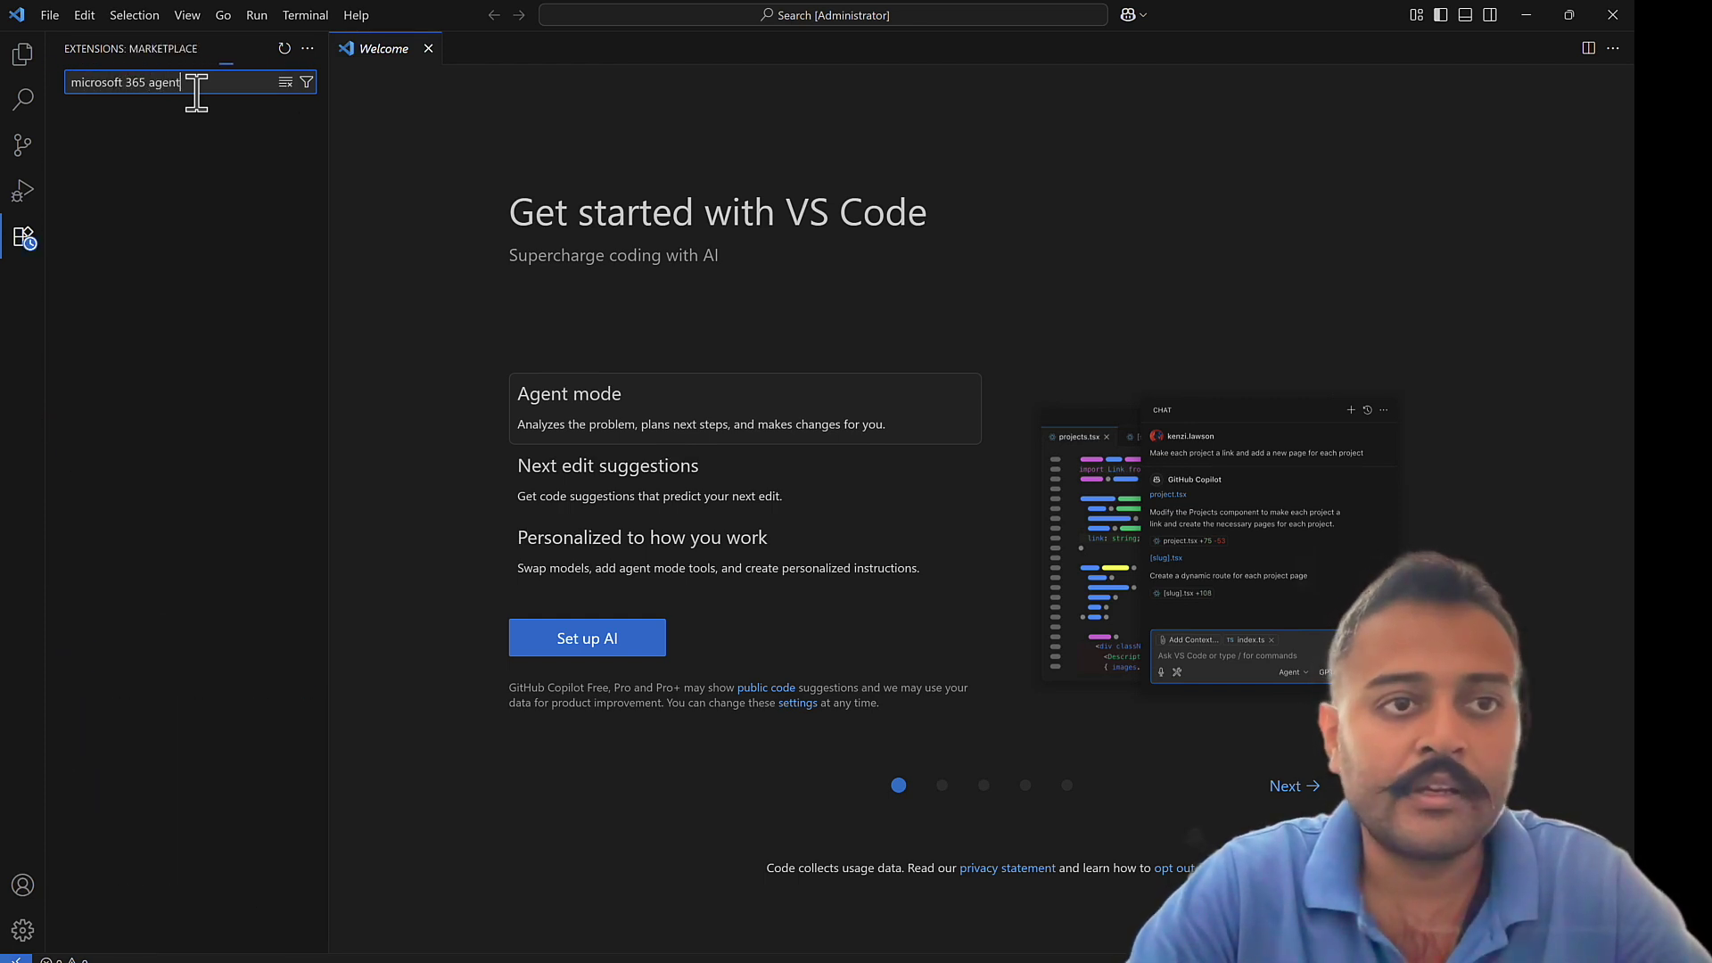
text(s)
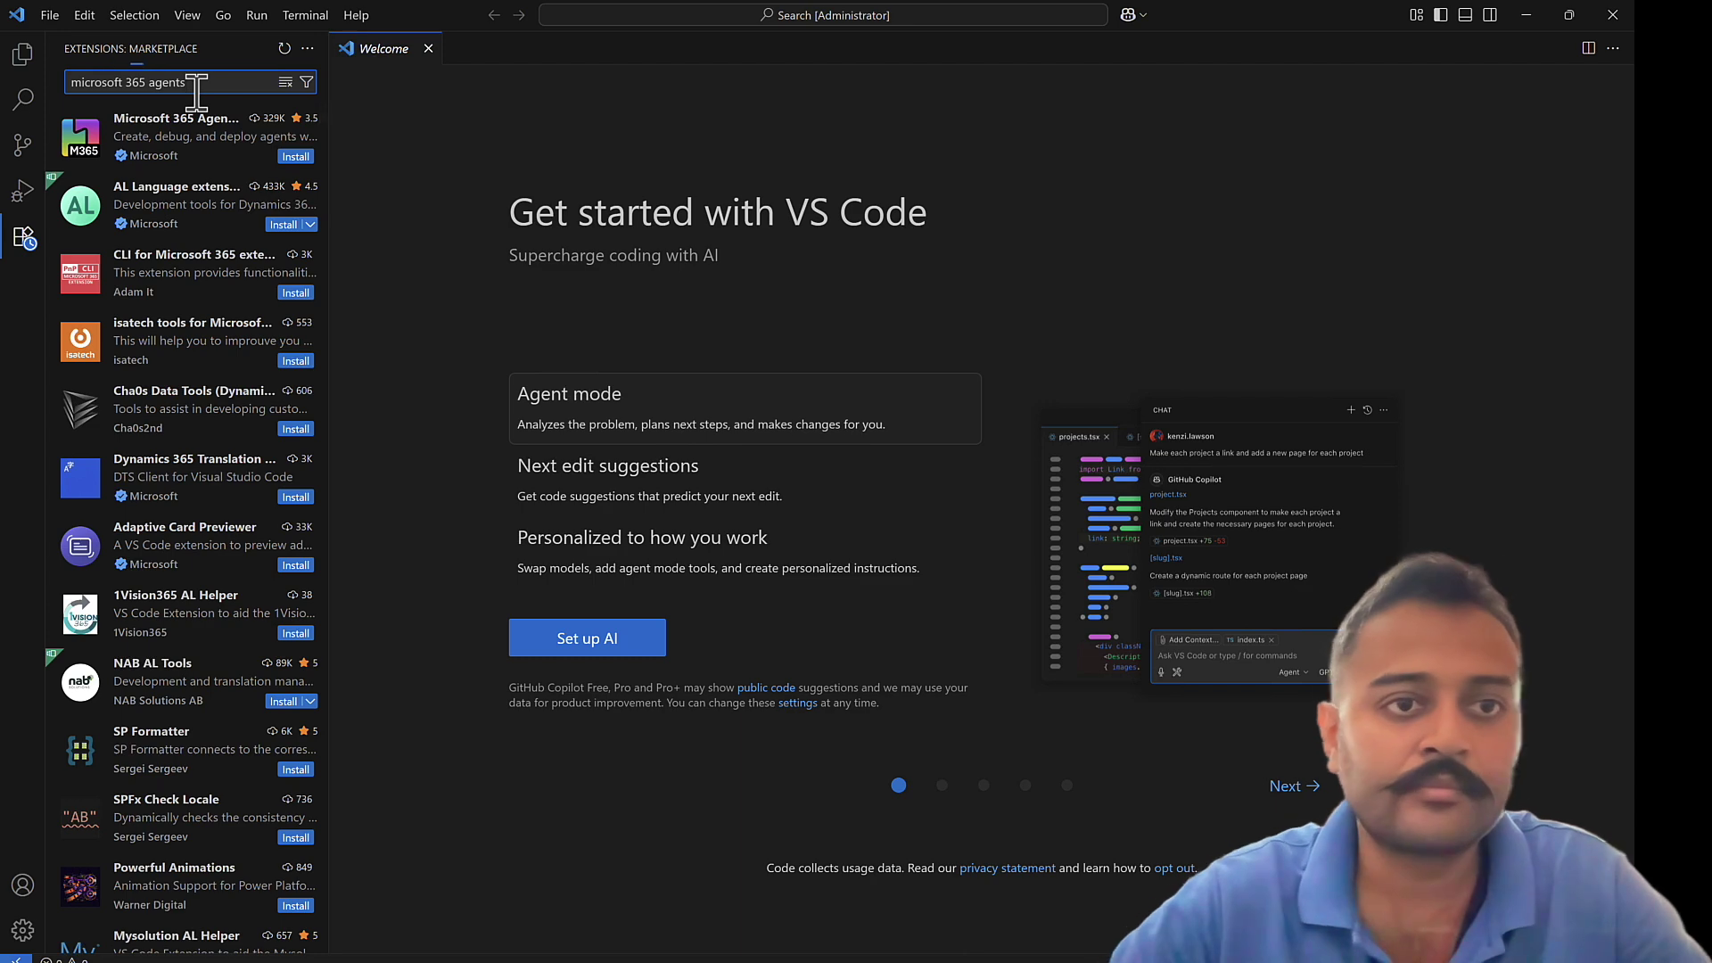
click(197, 136)
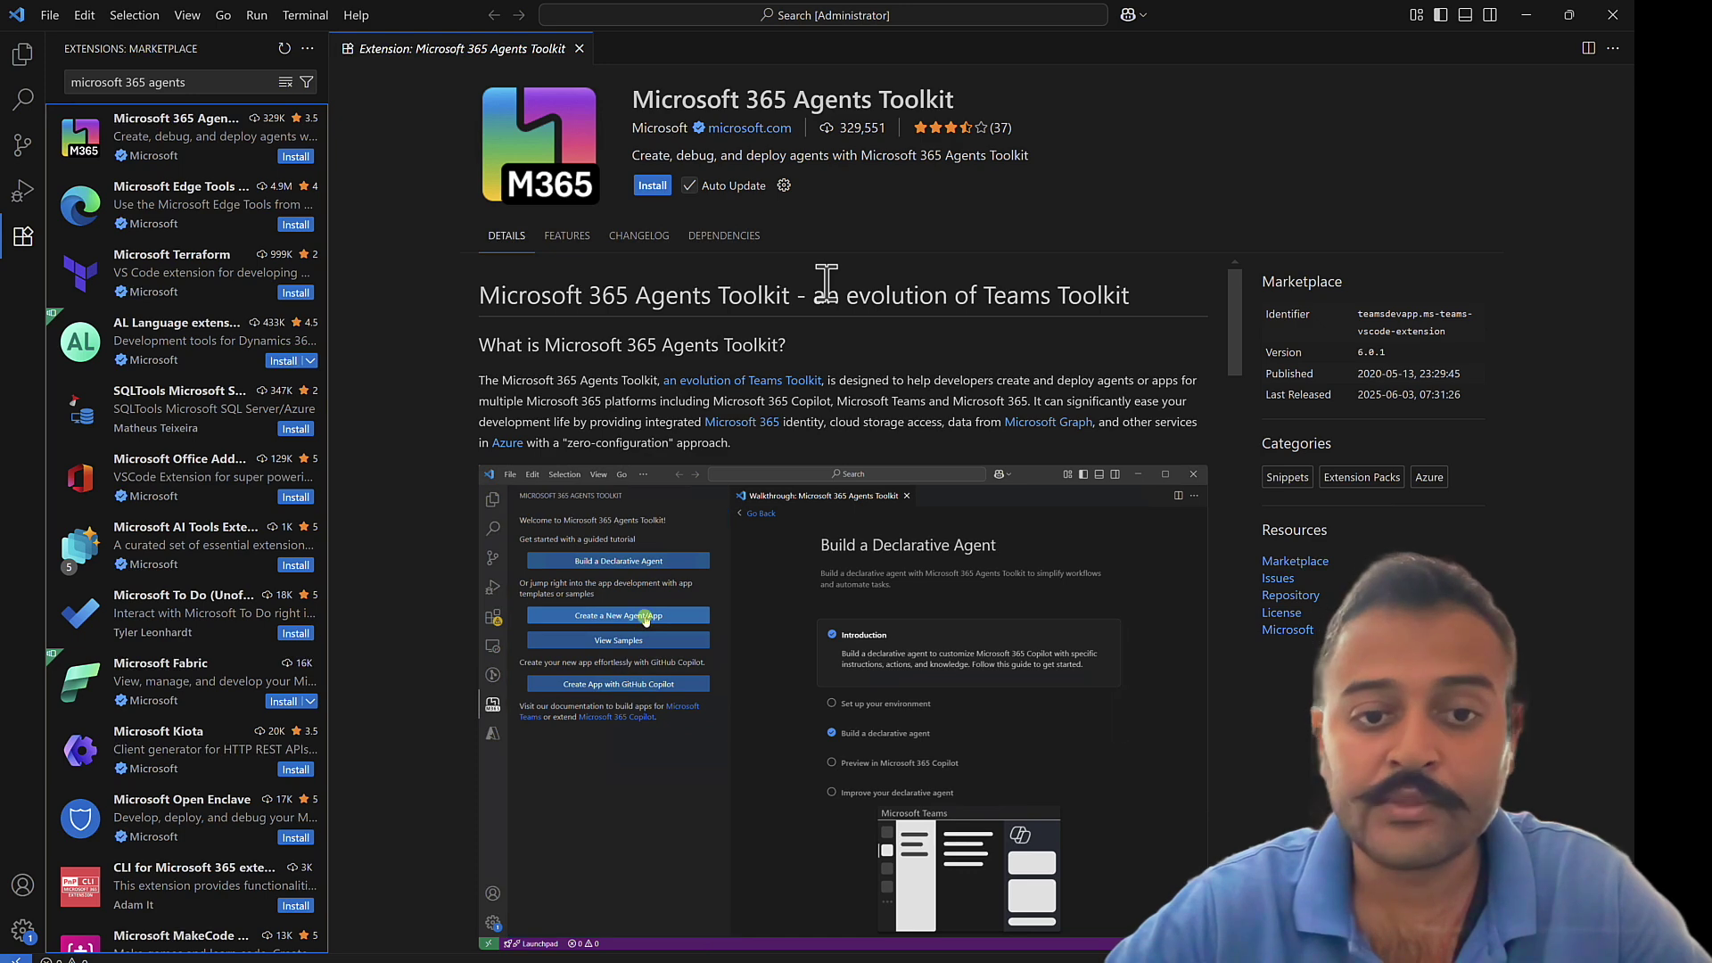
click(647, 185)
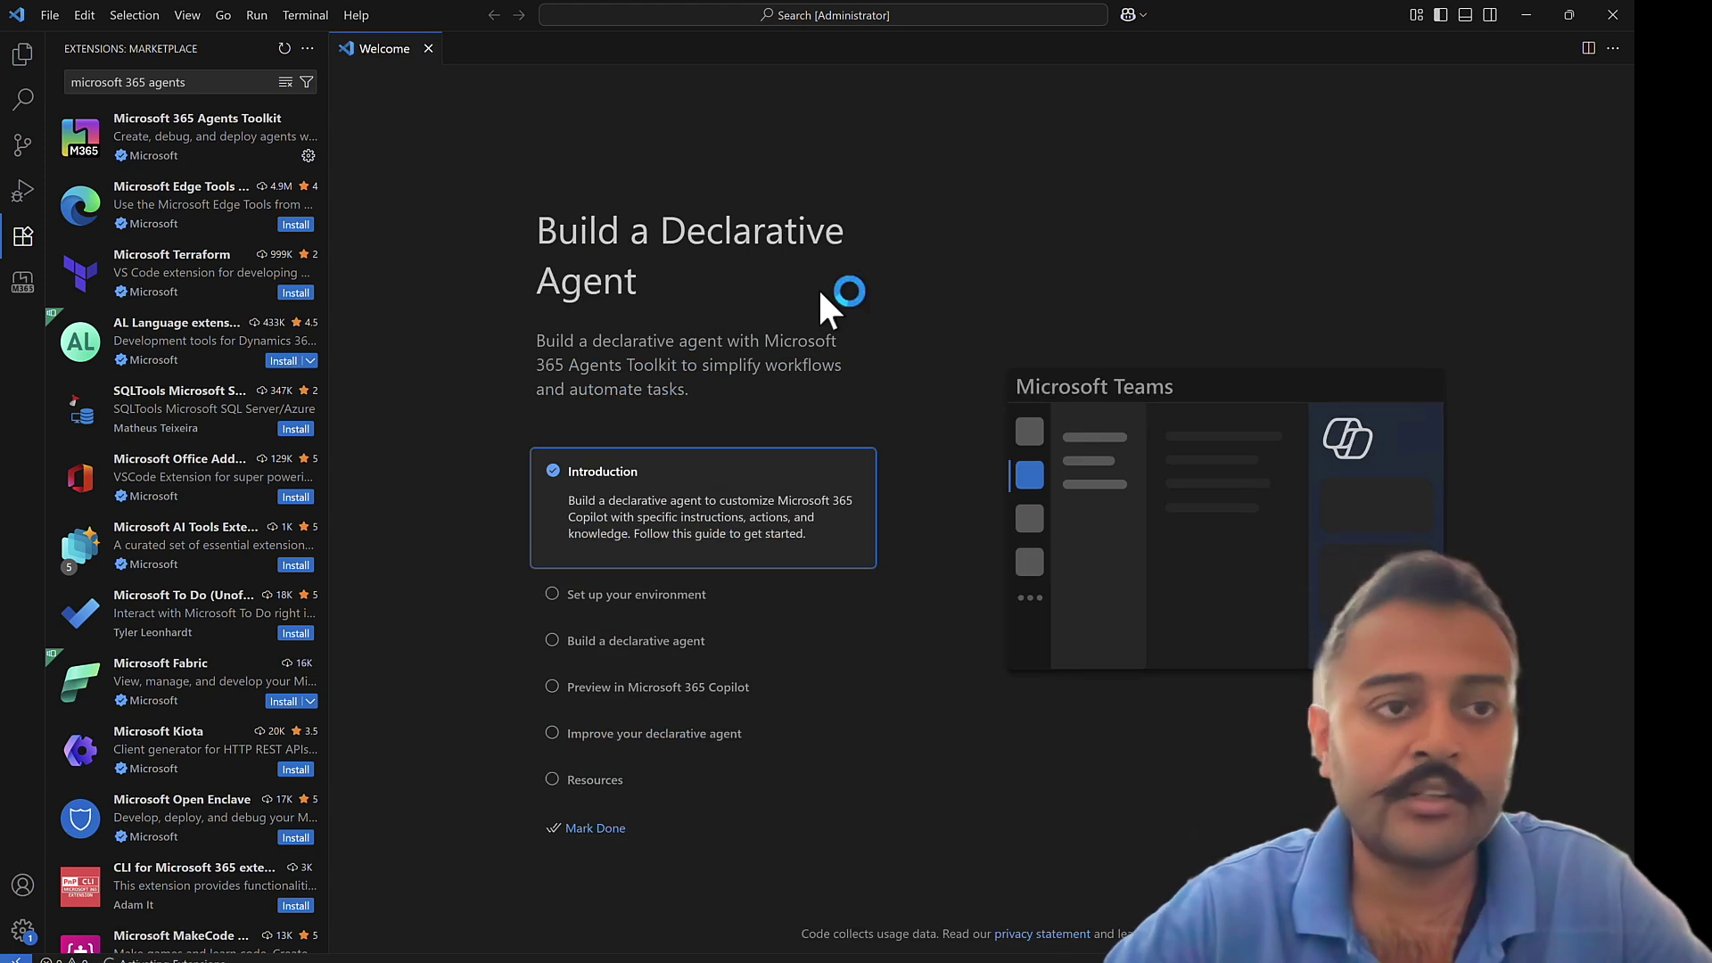
- Look at the Microsoft 365 Agents Toolkit's start options and the details page of the installed extension
click(26, 284)
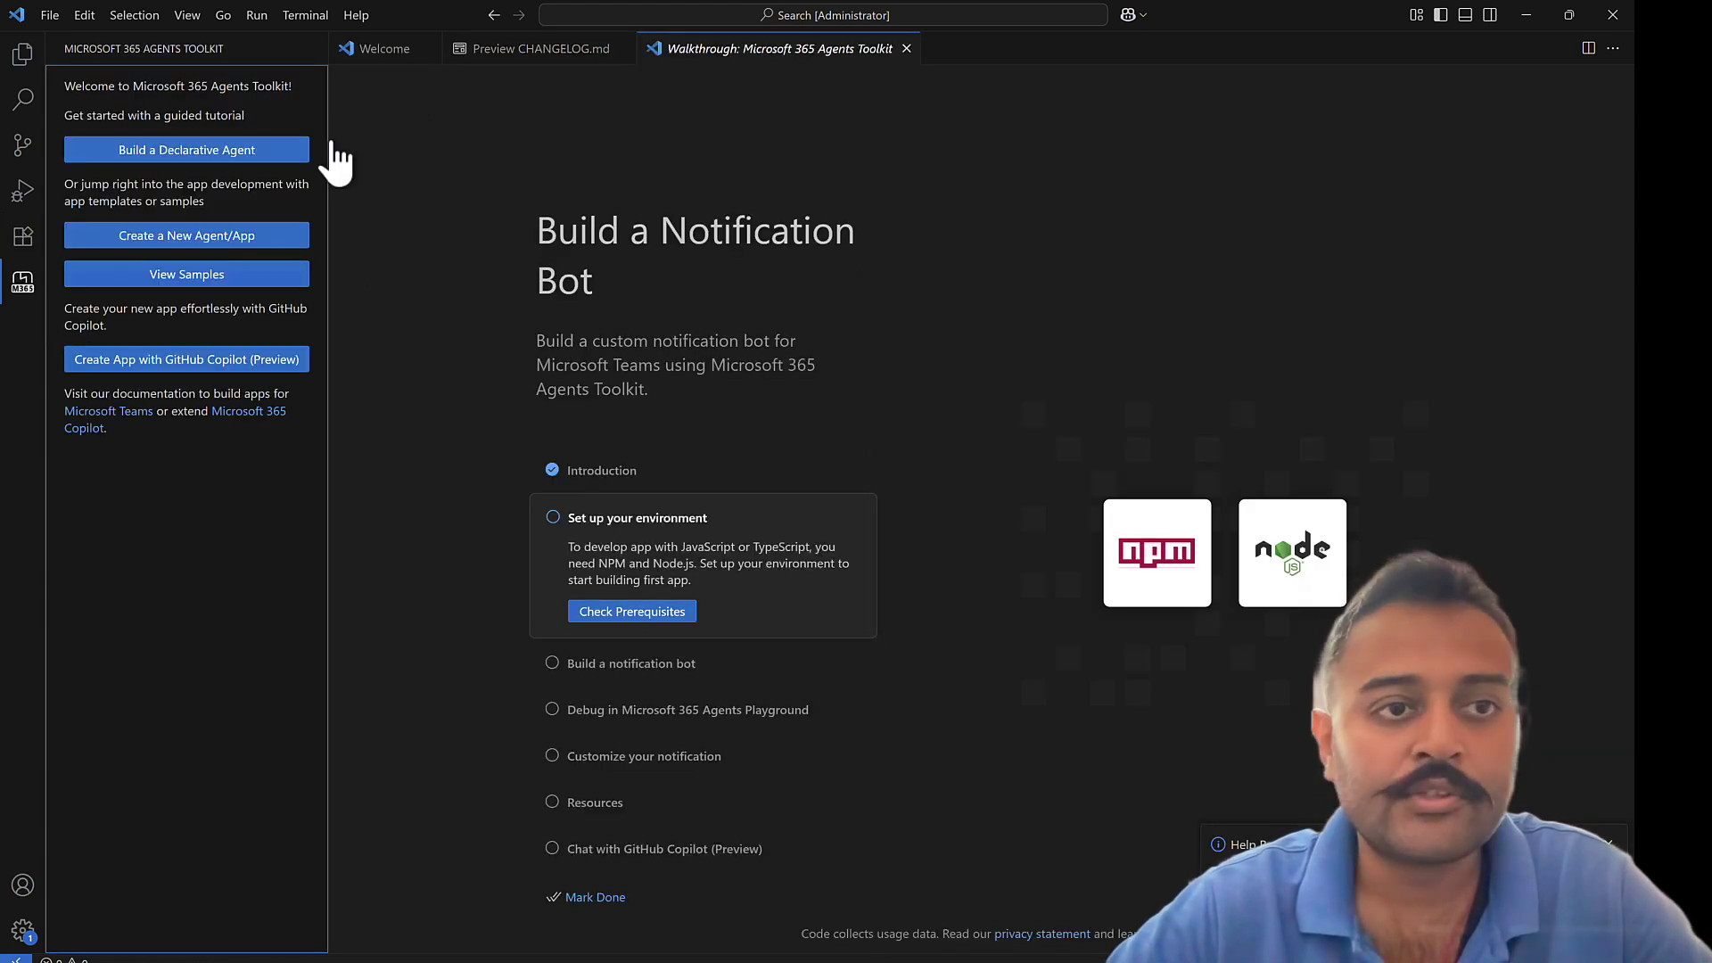
click(25, 239)
click(197, 150)
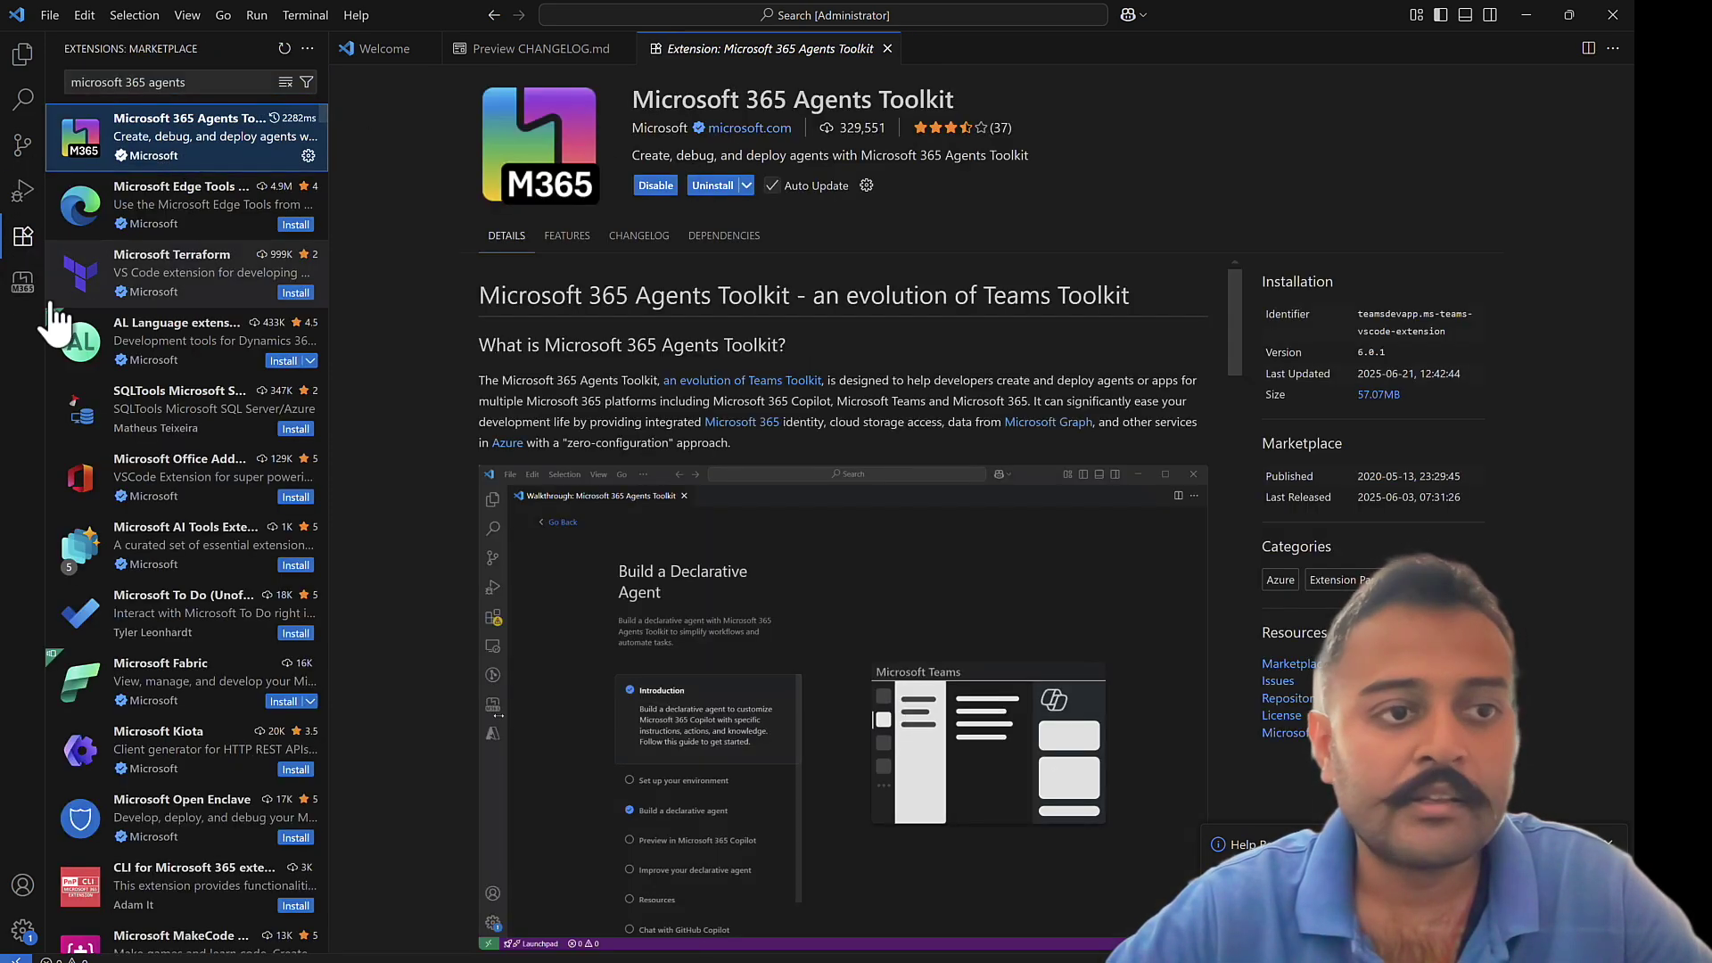
- Create a declarative agent named test with no action in the default folder, trusting the authors of all files in its parent folder
click(23, 287)
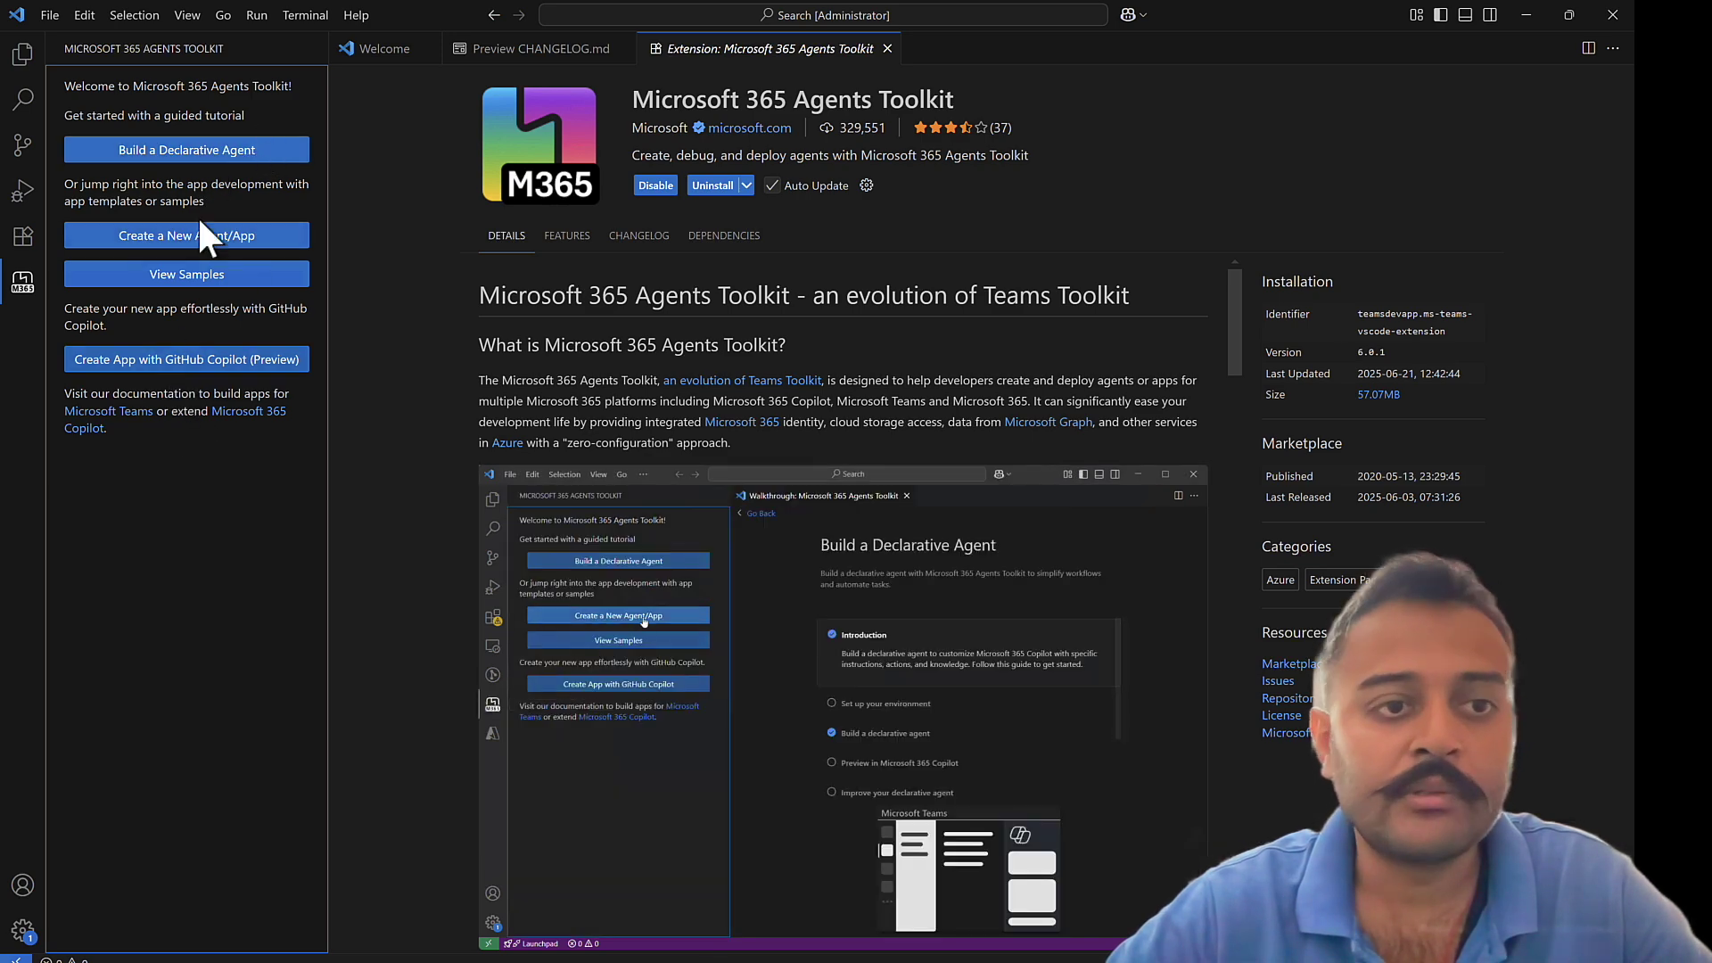
click(214, 255)
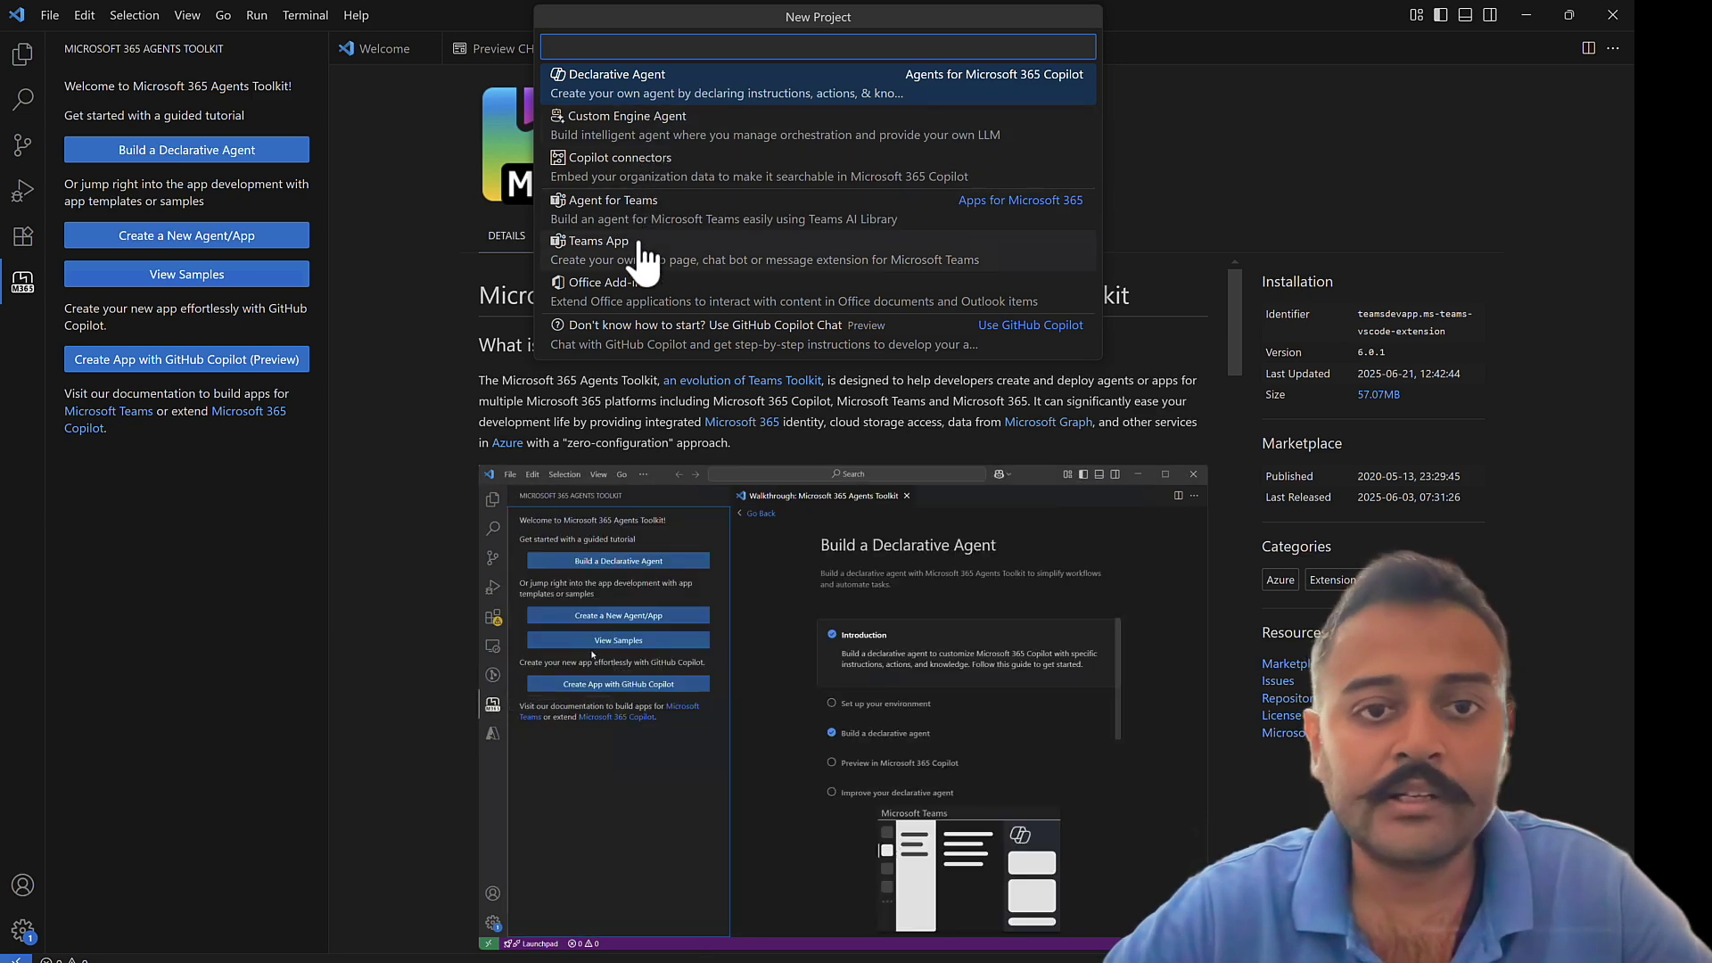
click(664, 91)
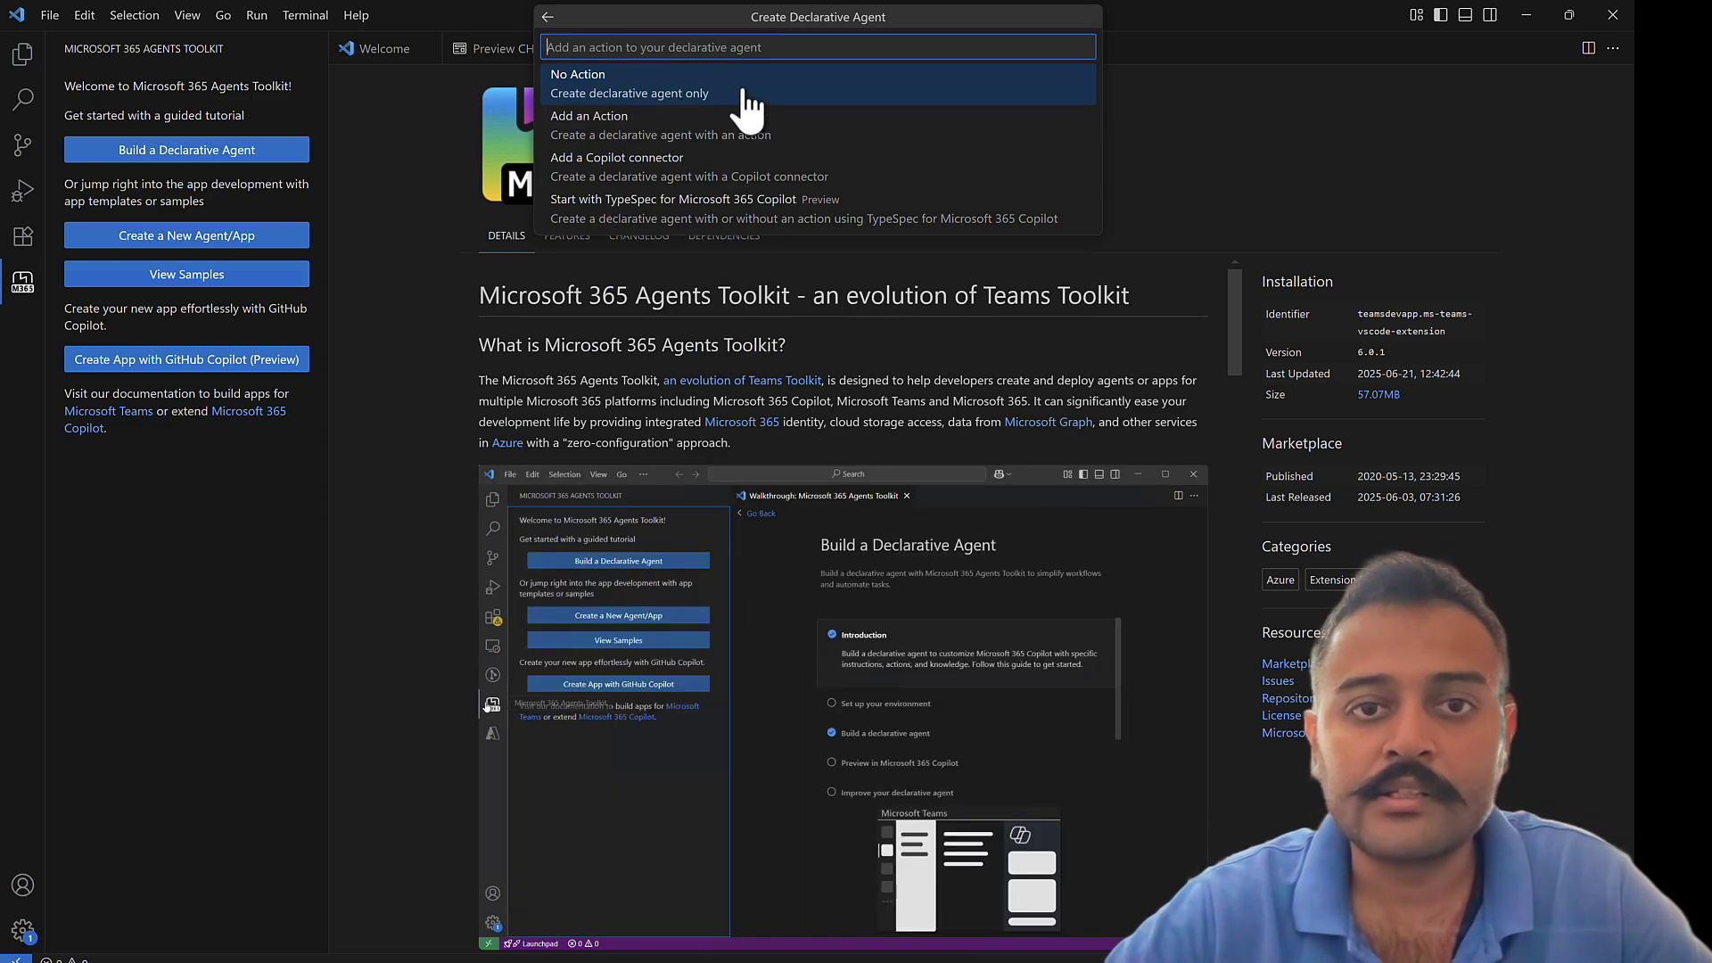
click(694, 89)
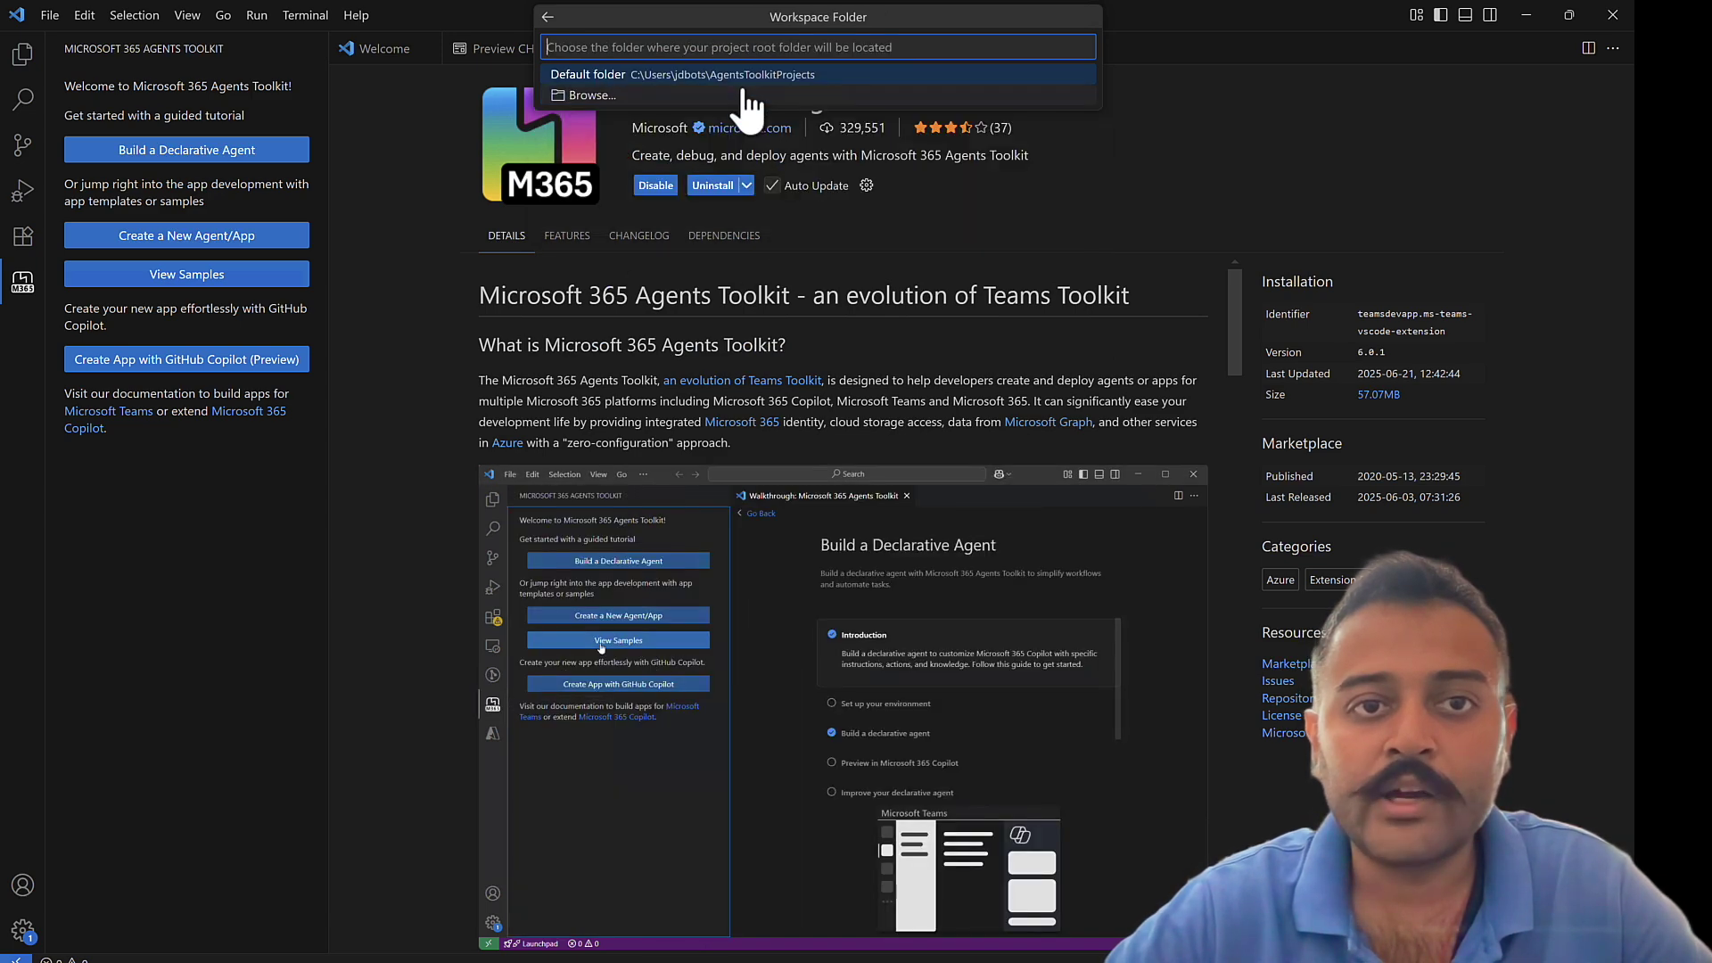
click(688, 75)
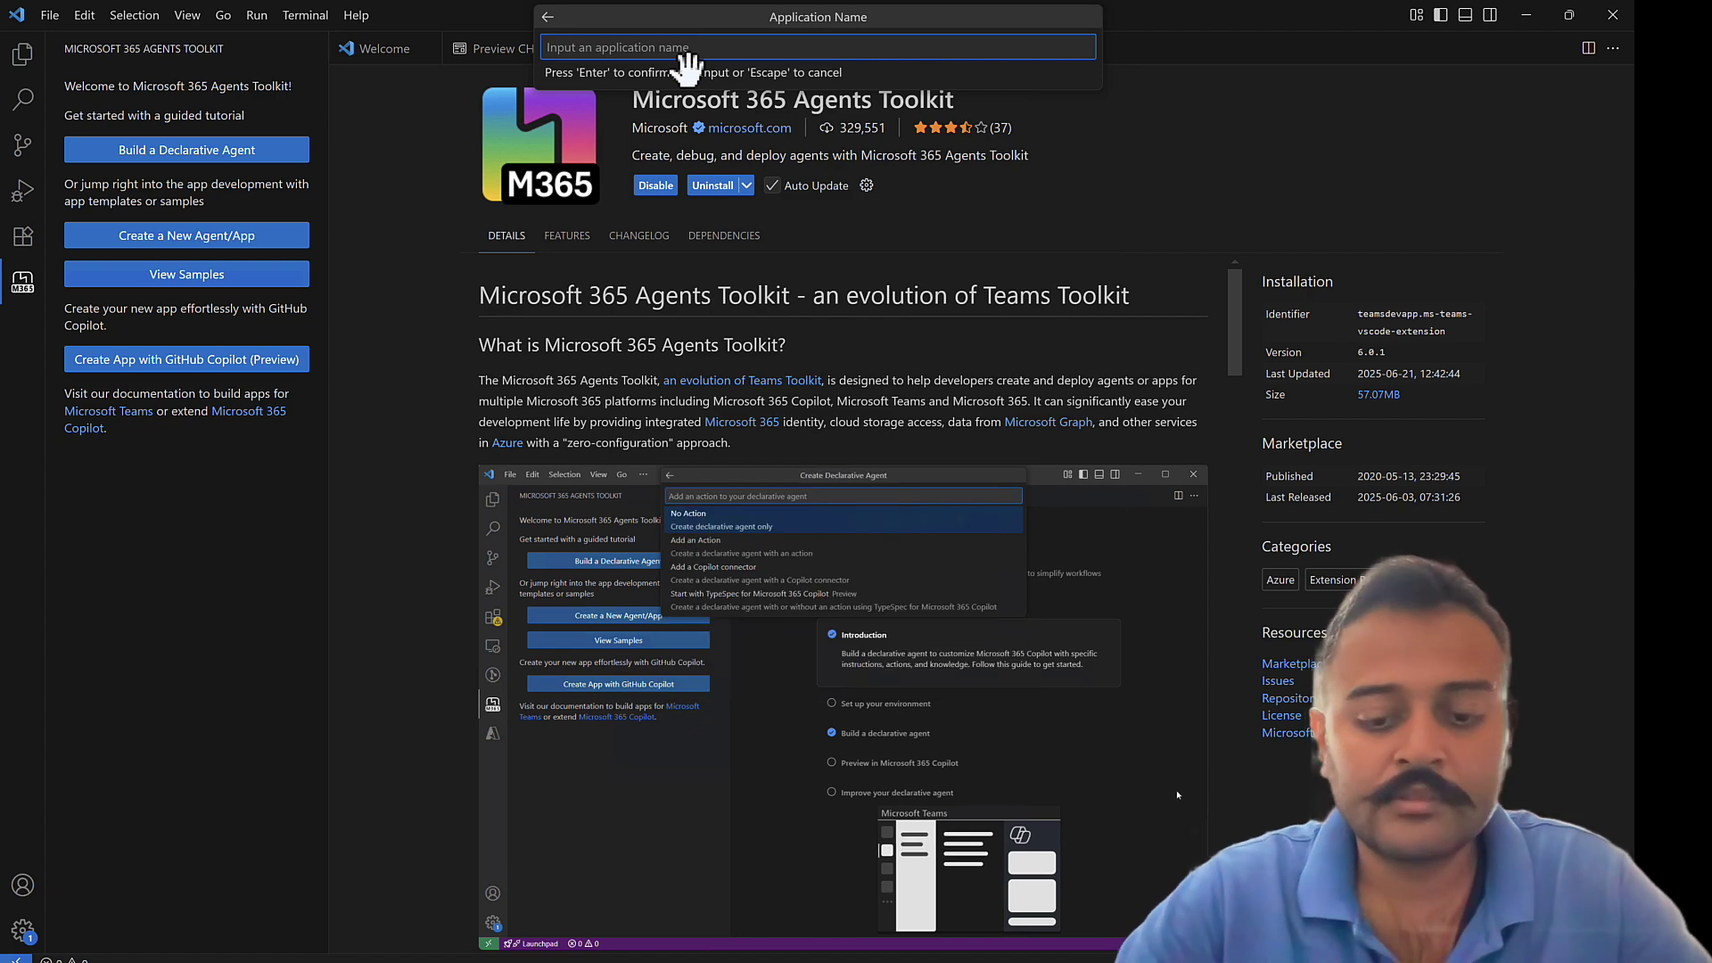
text(test)
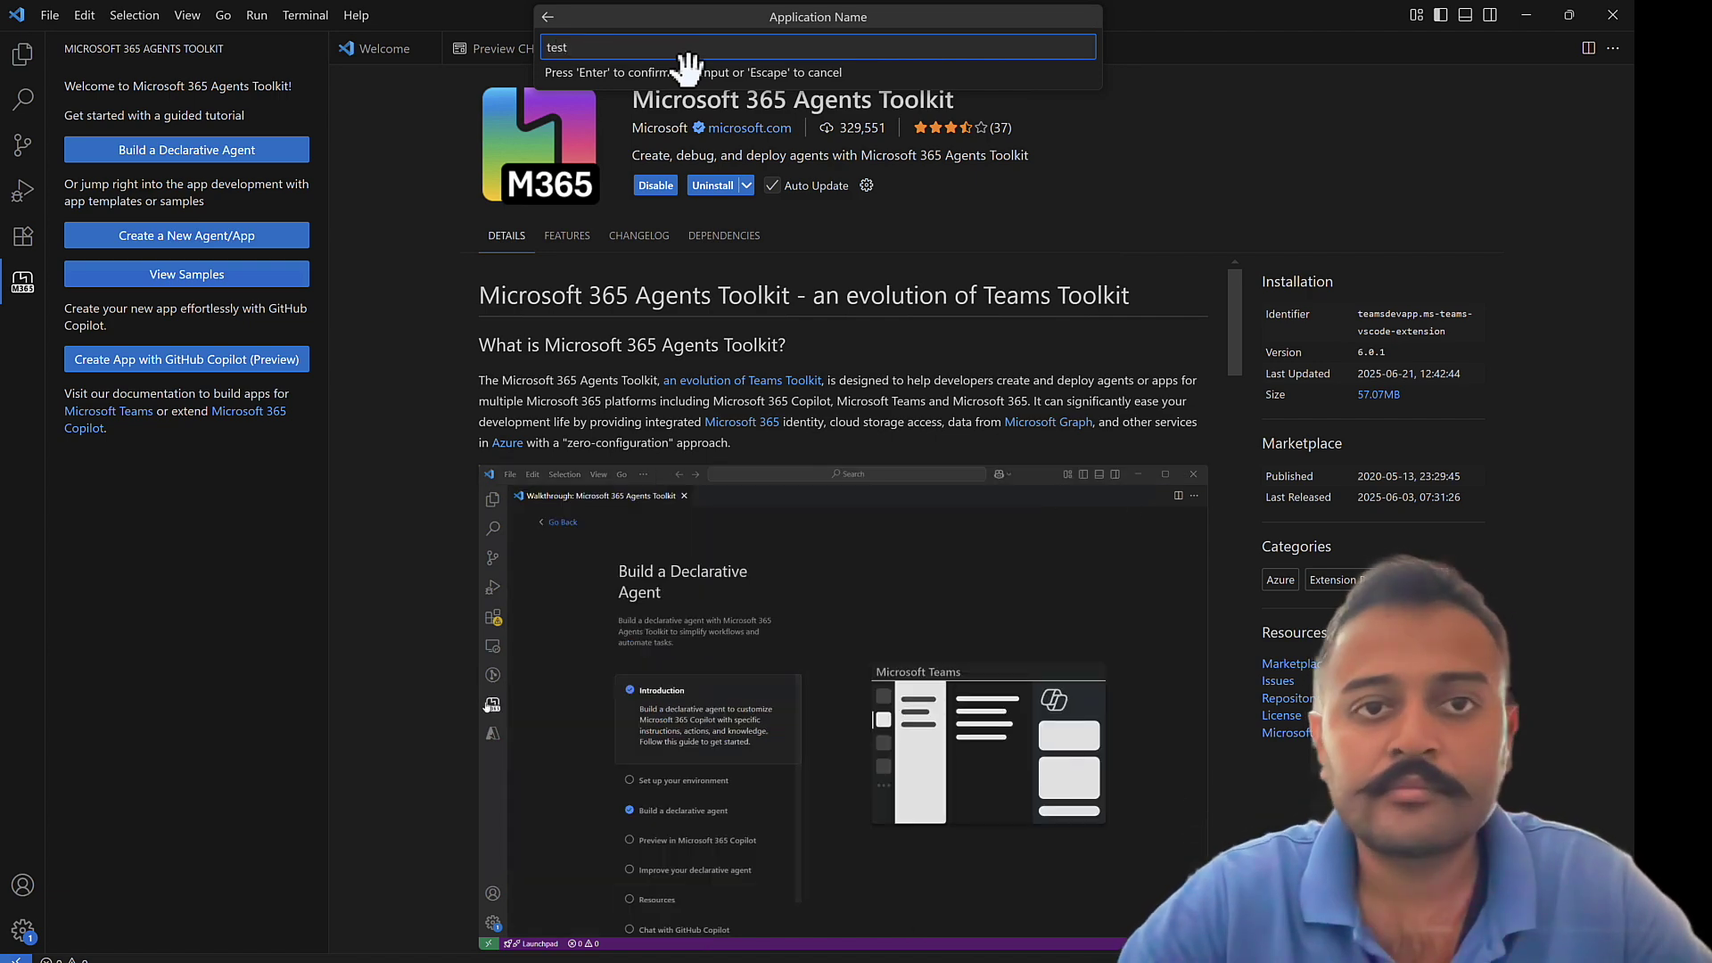
key(Return)
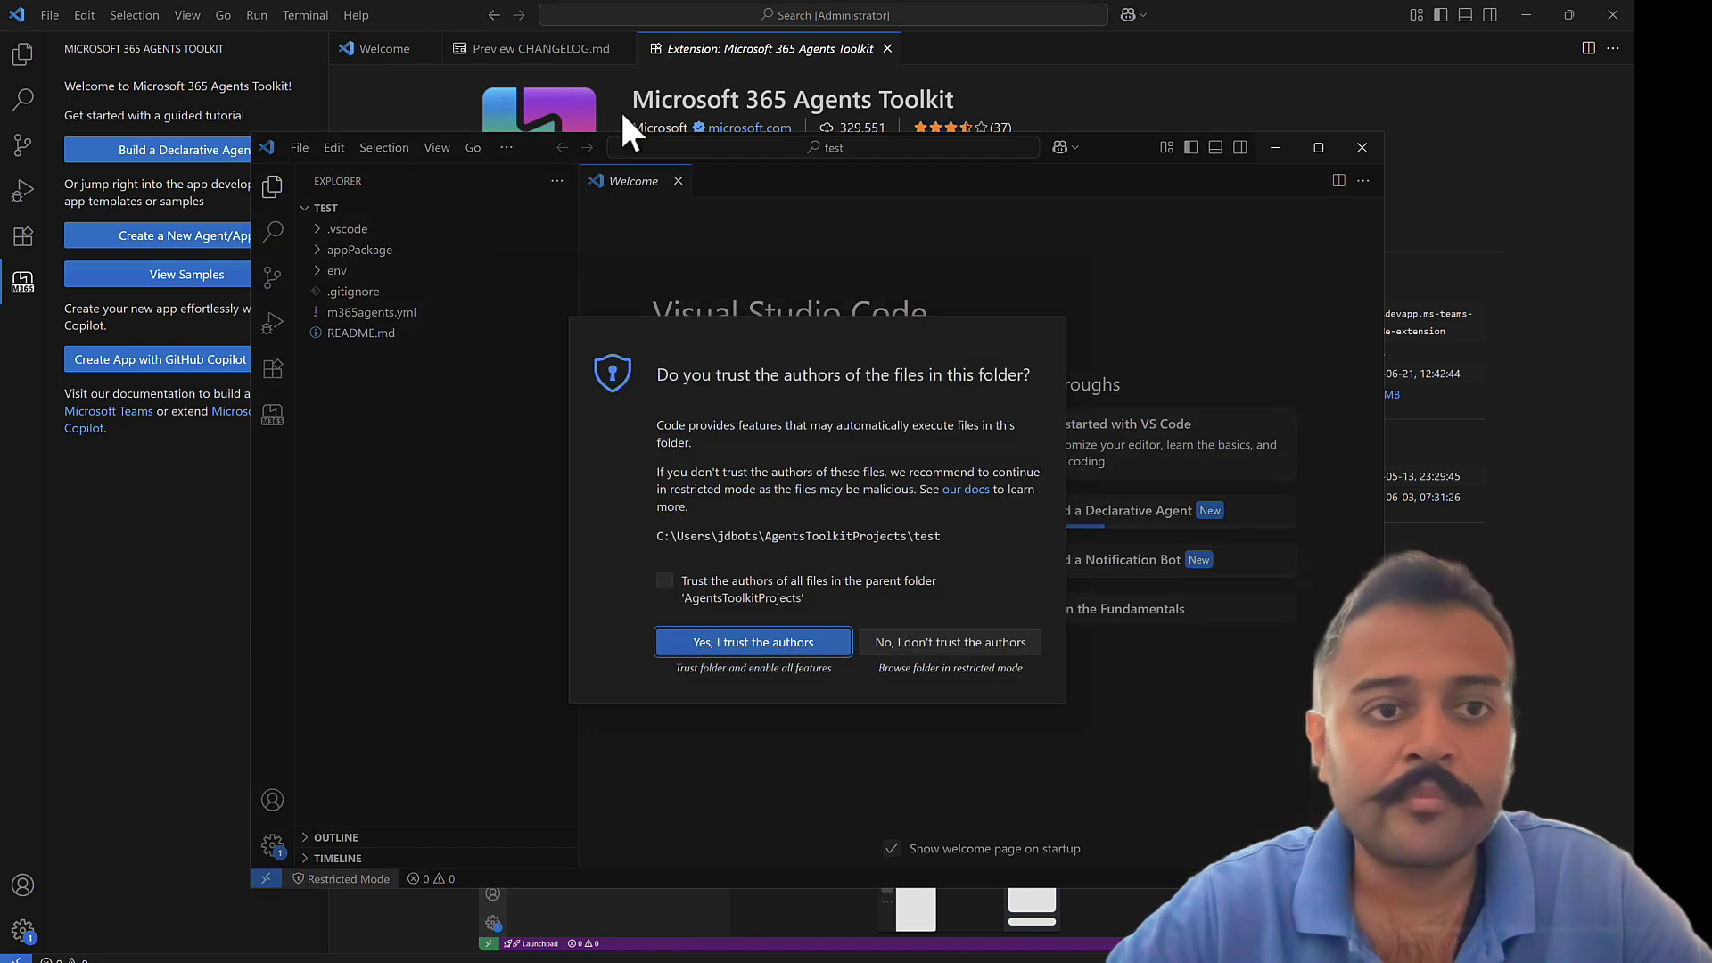
click(701, 603)
click(747, 641)
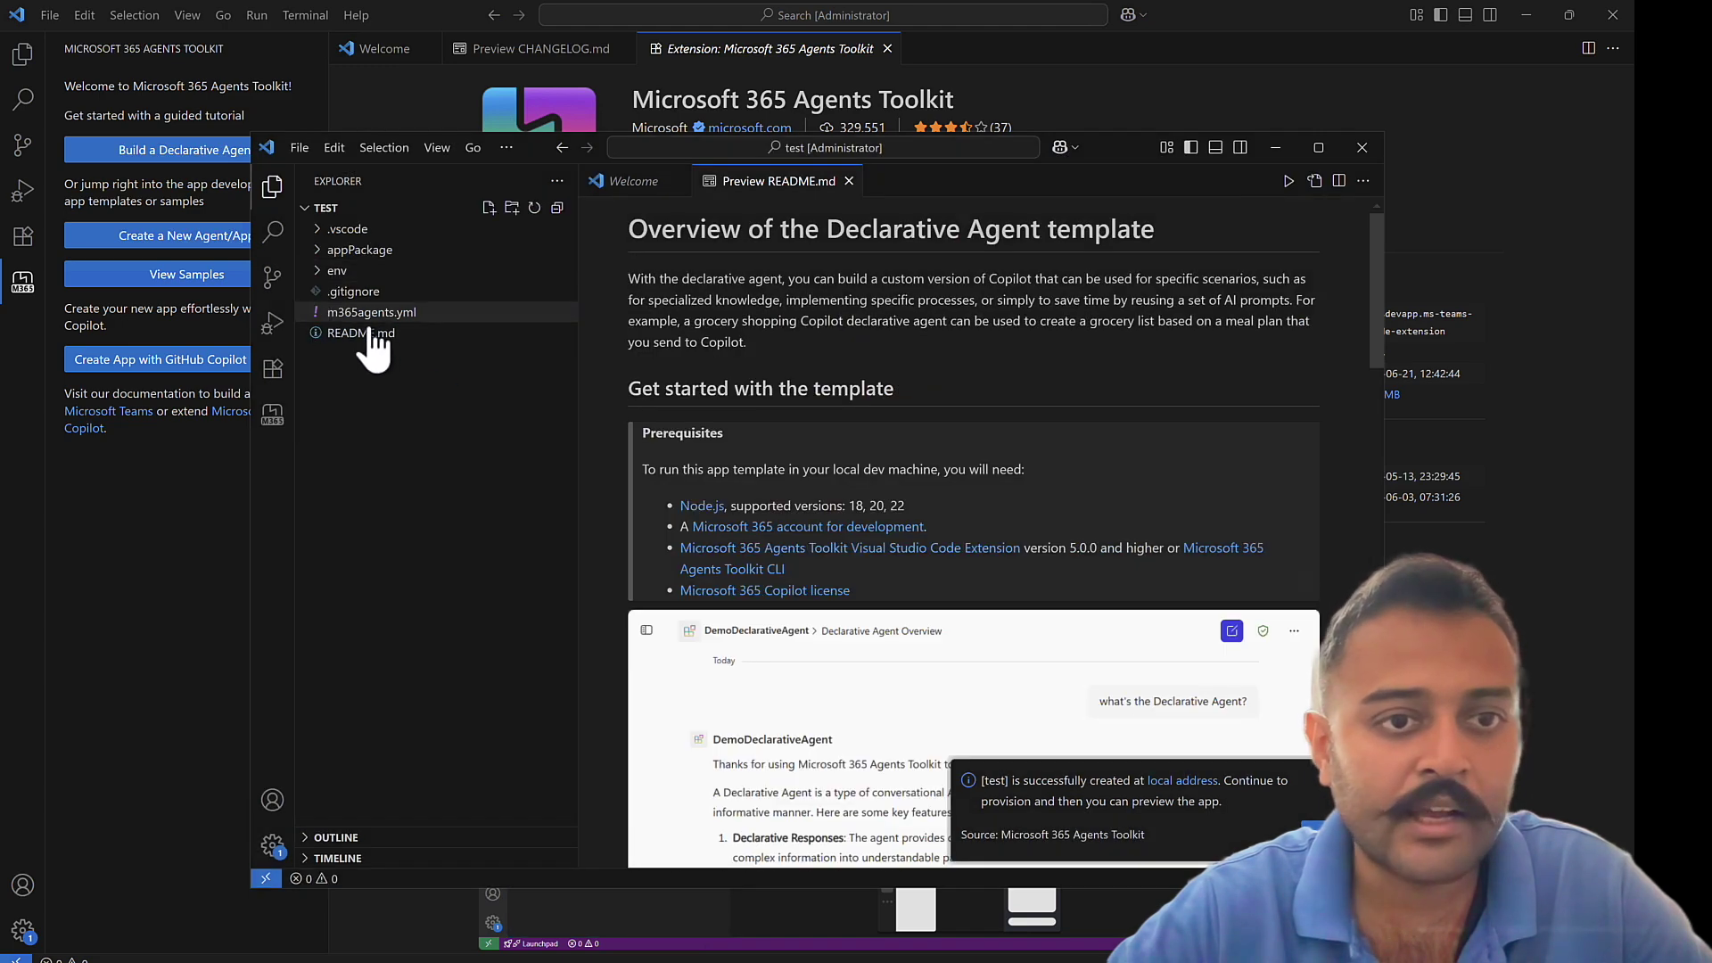
- Examine the env and appPackage folders of the test project and close its window
click(326, 272)
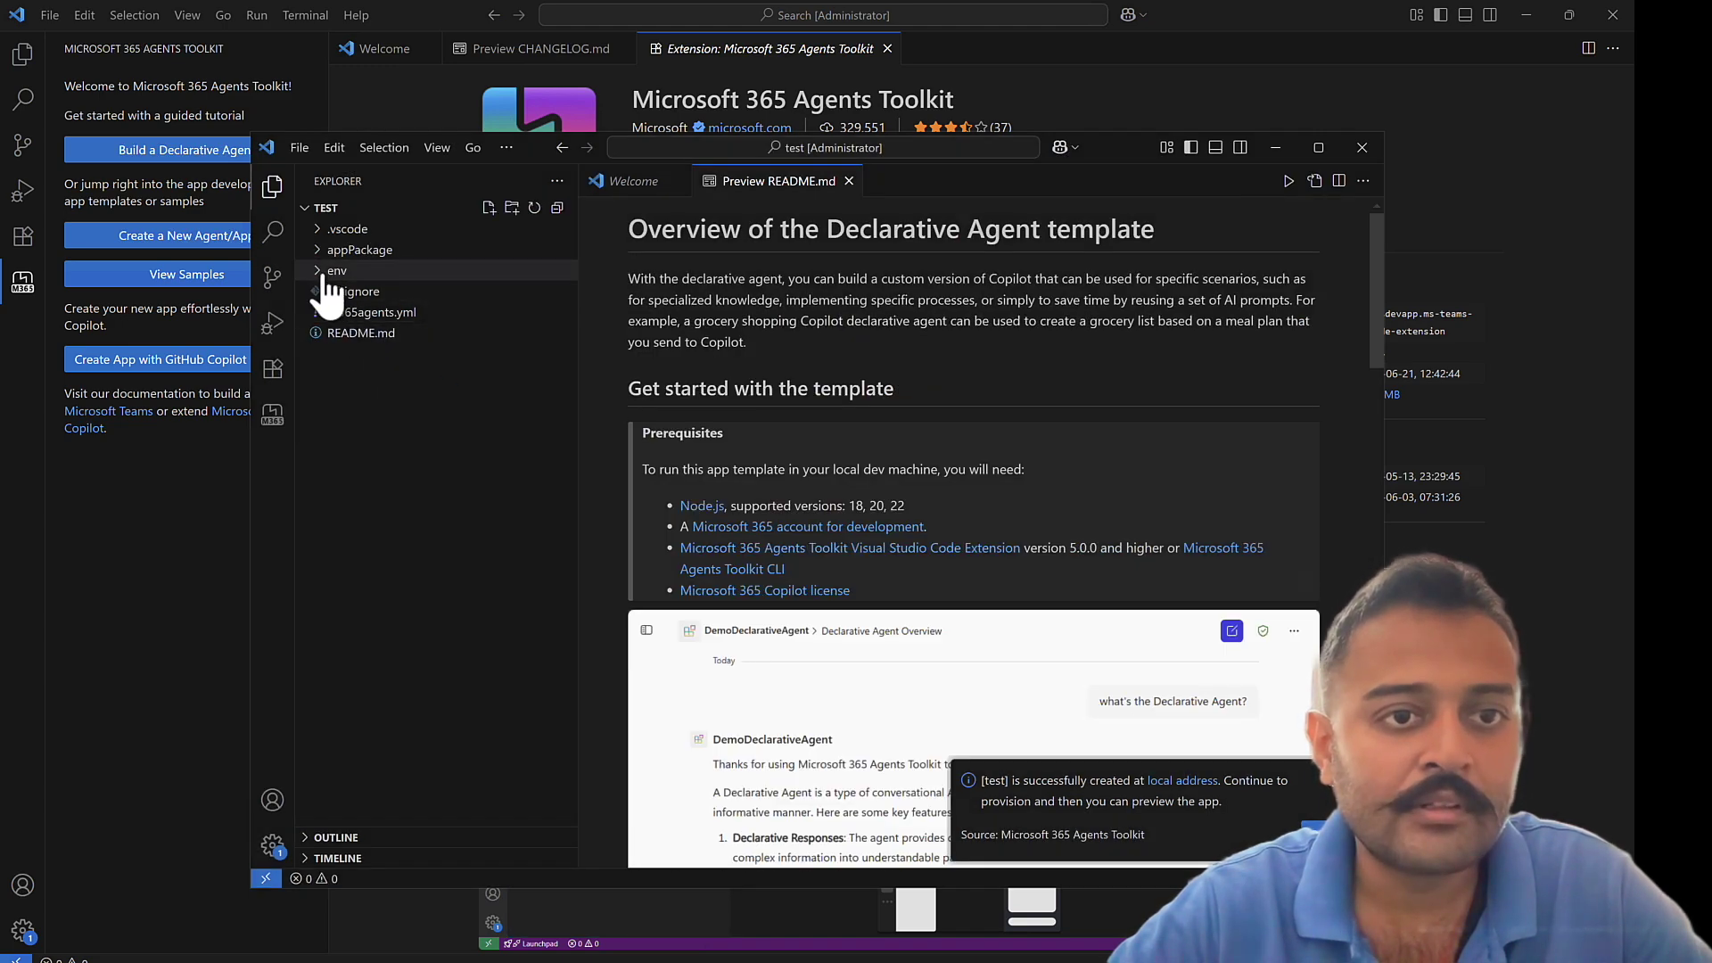
click(322, 254)
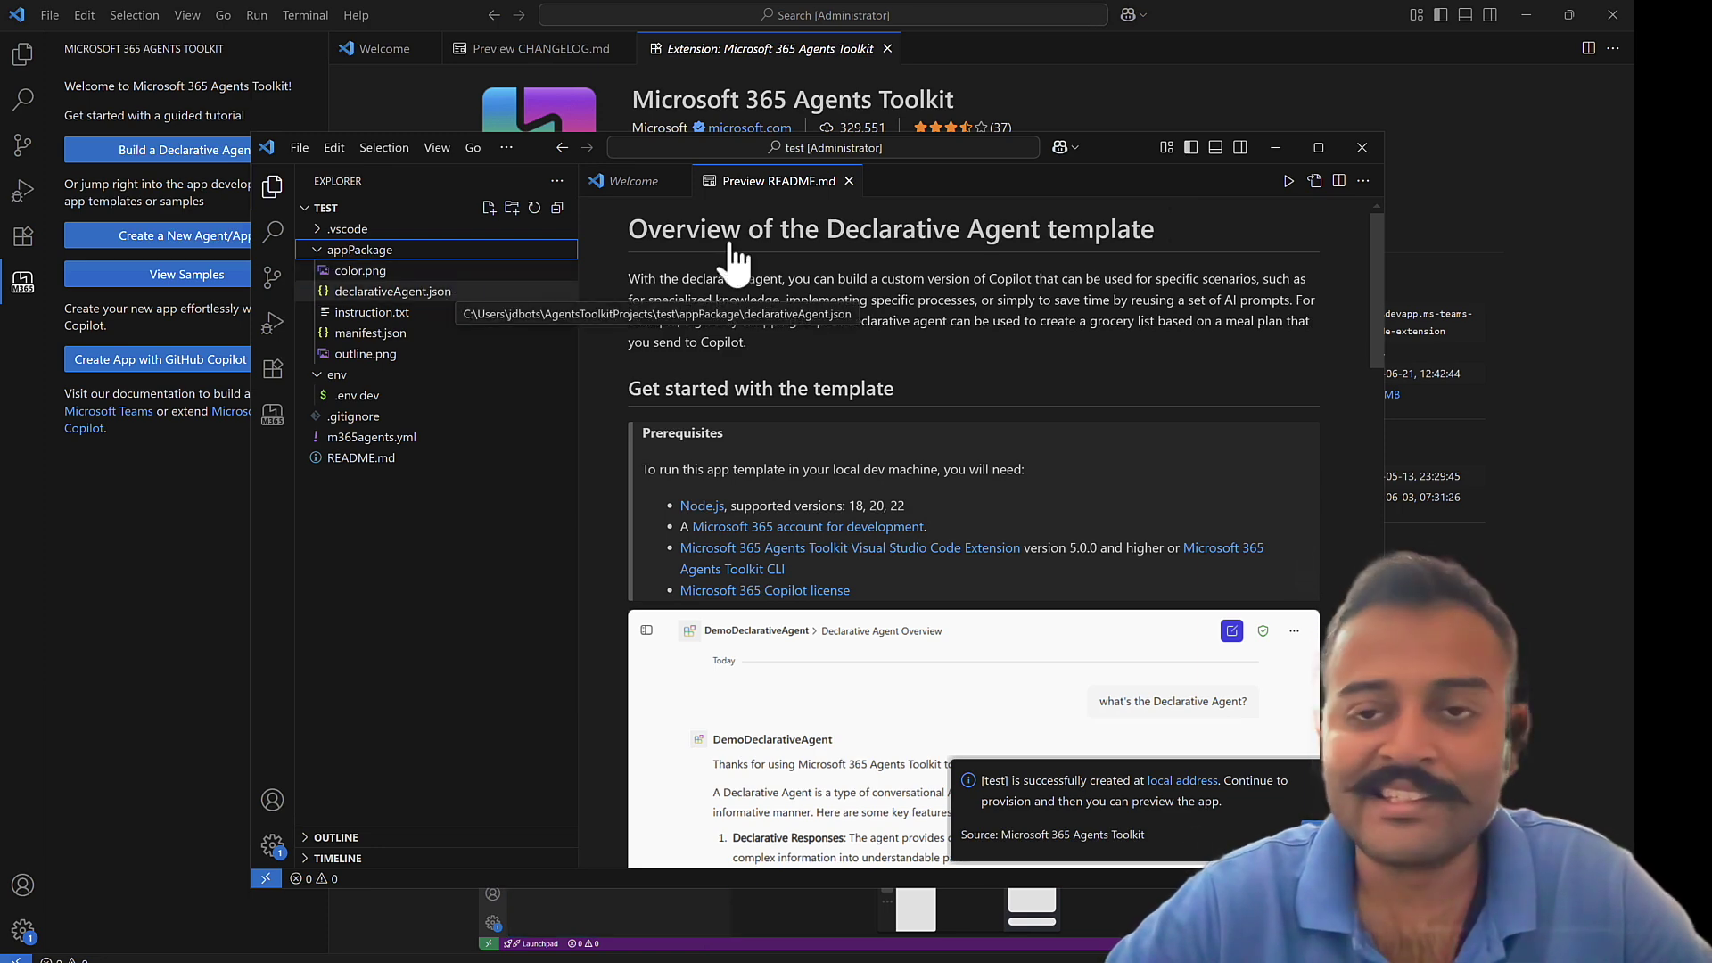
click(1362, 148)
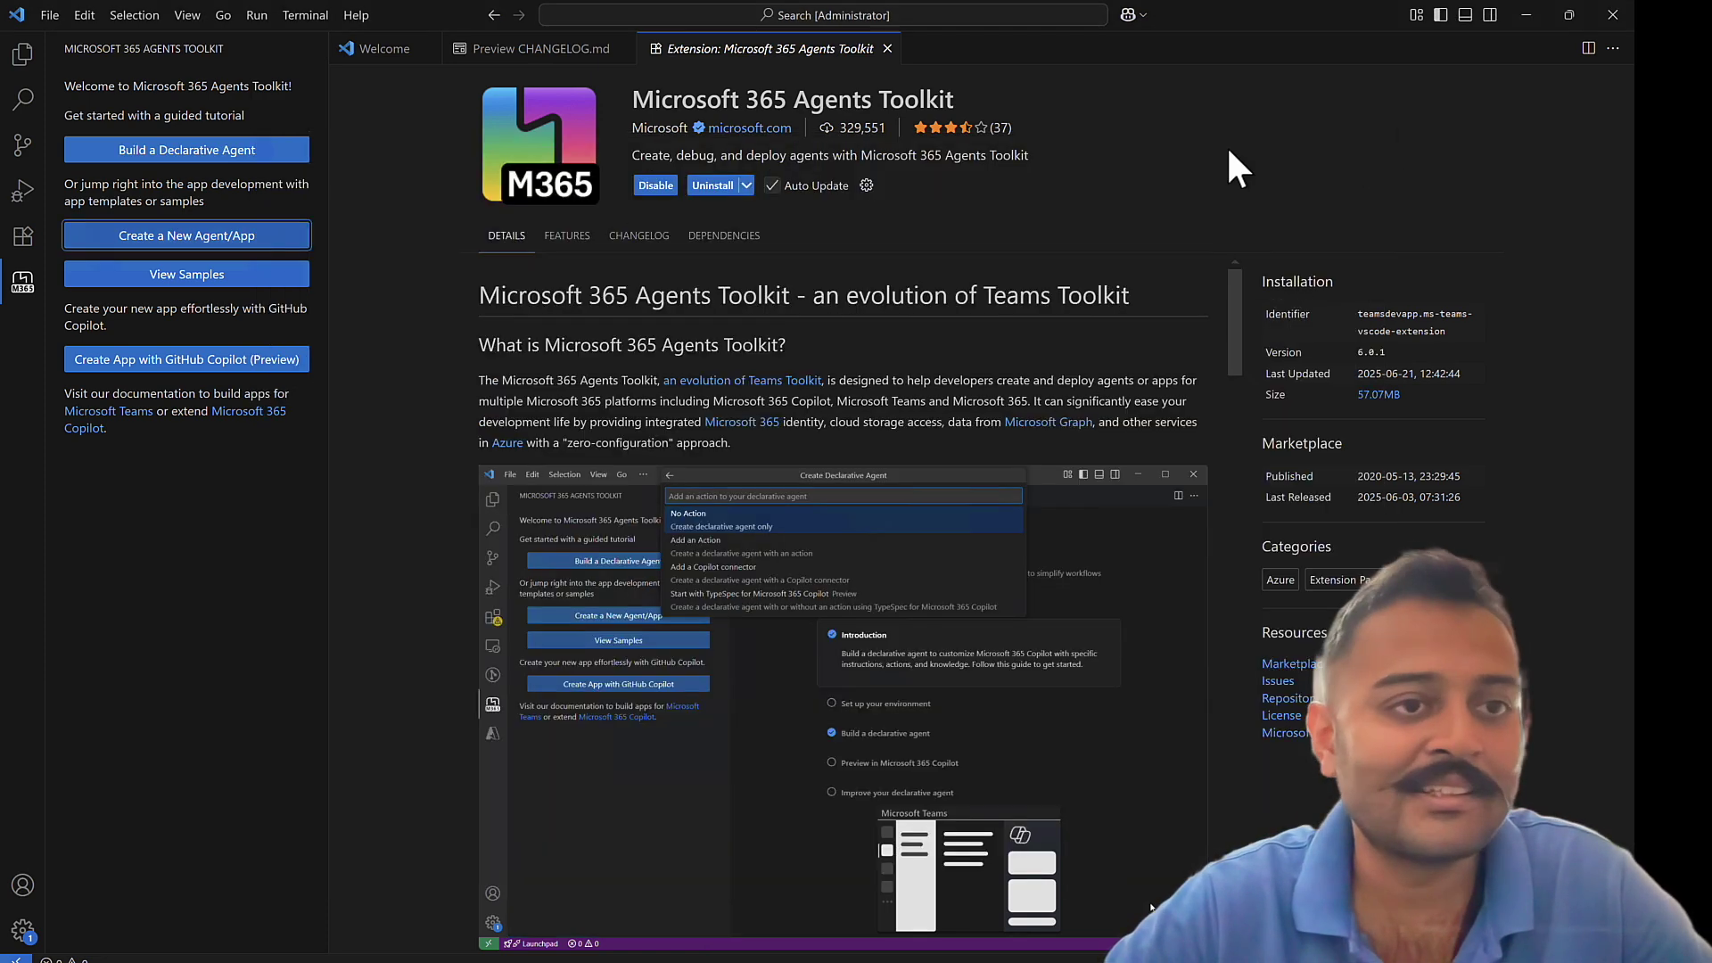
- Create a Basic Agent for Teams named test2 in the default folder, using Azure OpenAI without a service key and Python
click(230, 245)
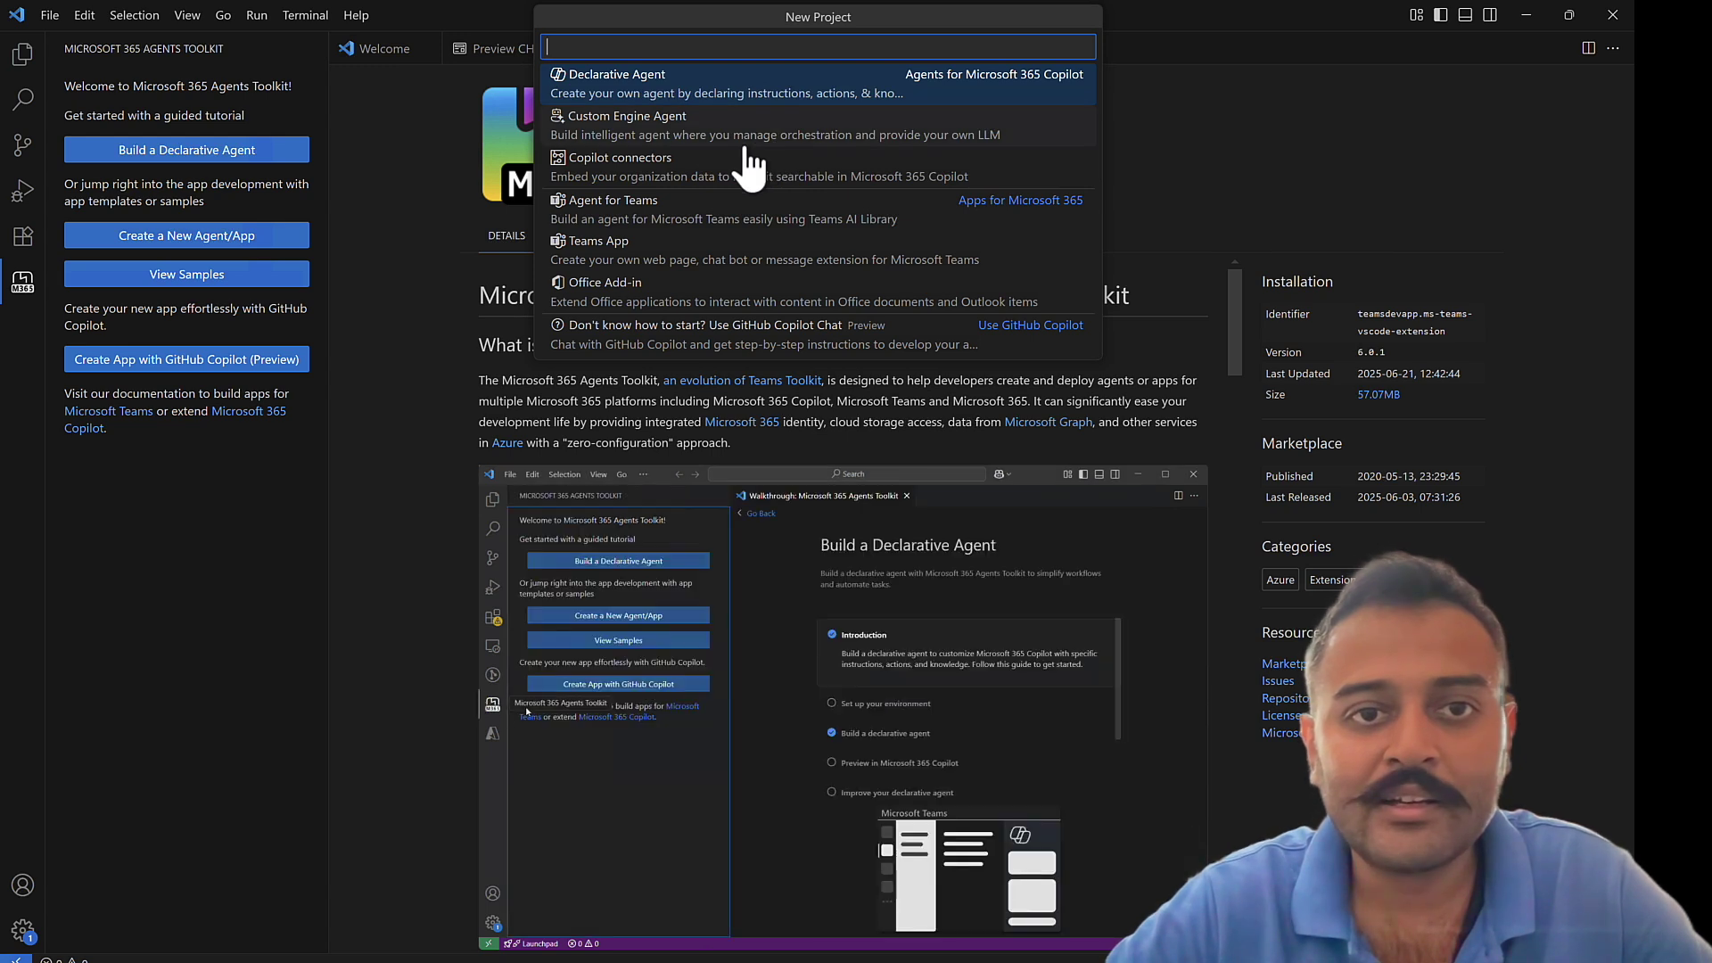
click(712, 193)
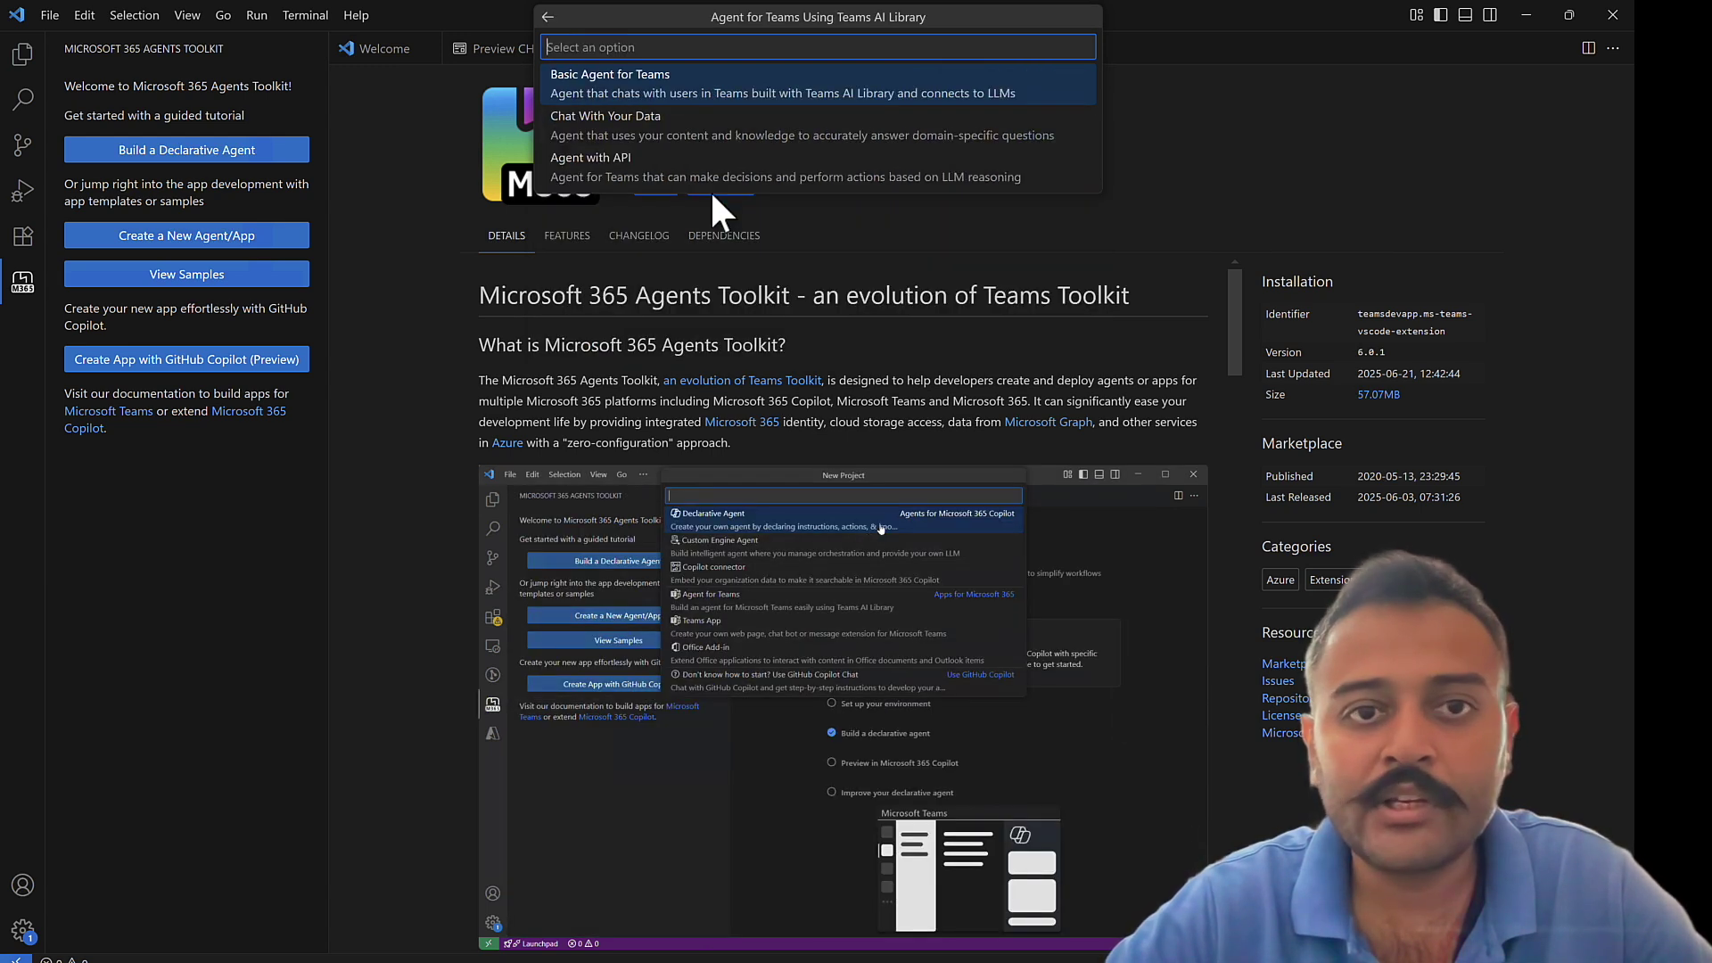
click(658, 96)
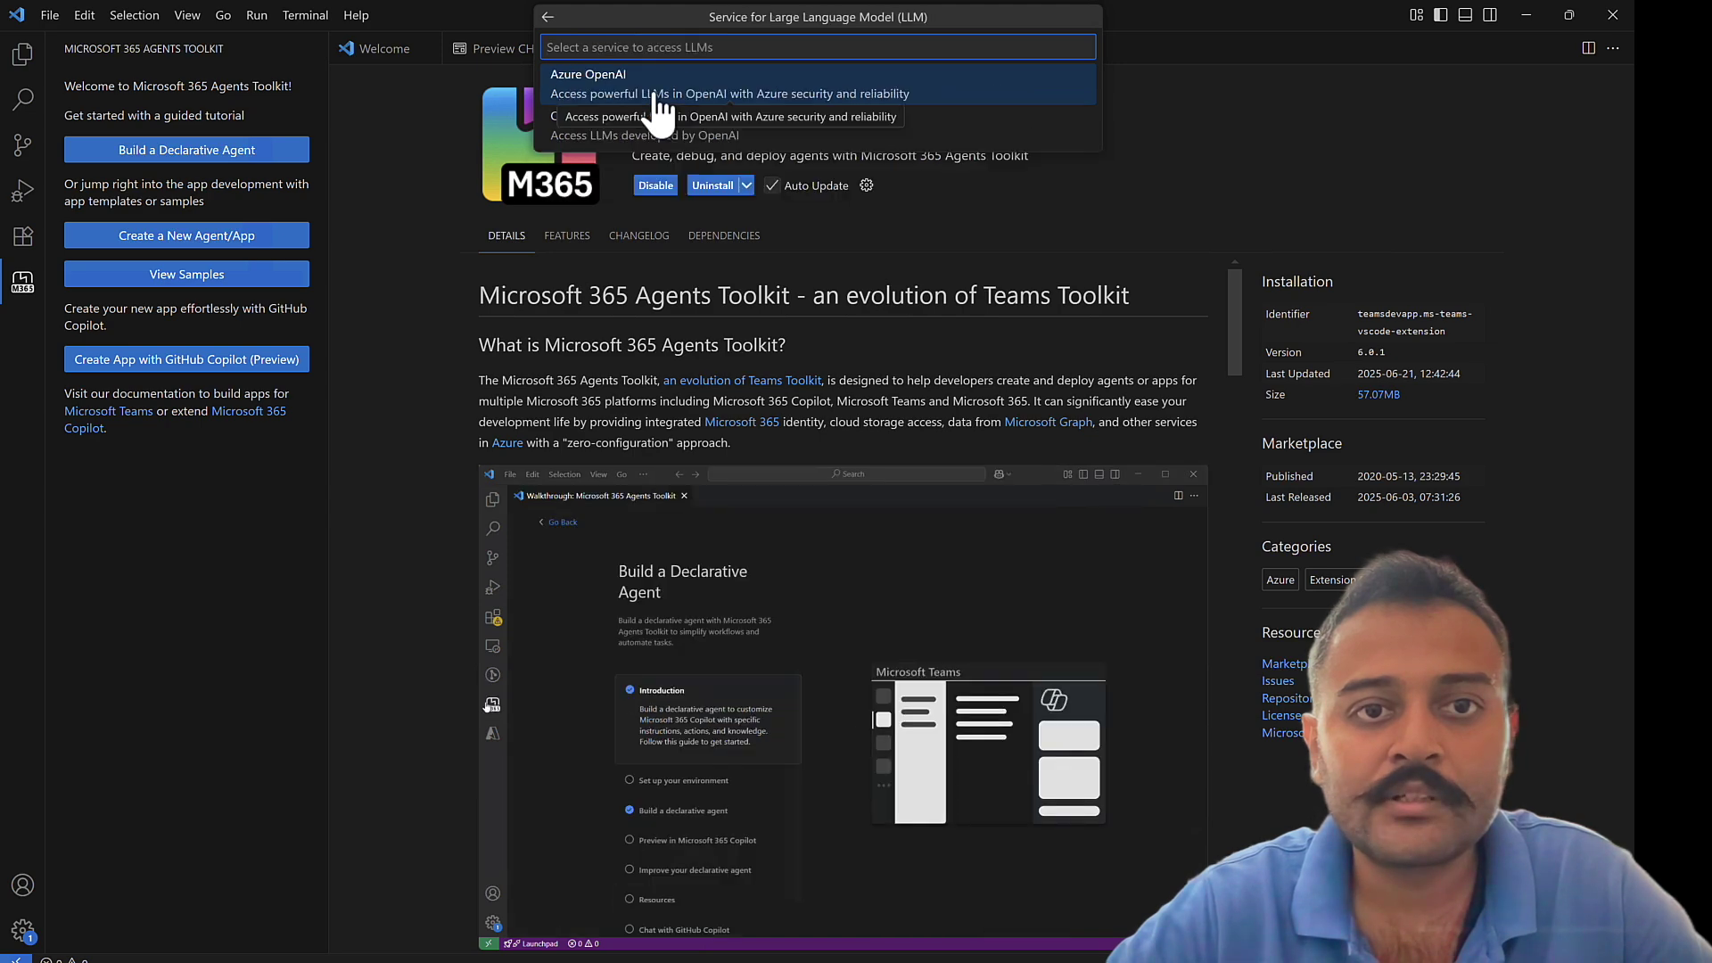
click(658, 96)
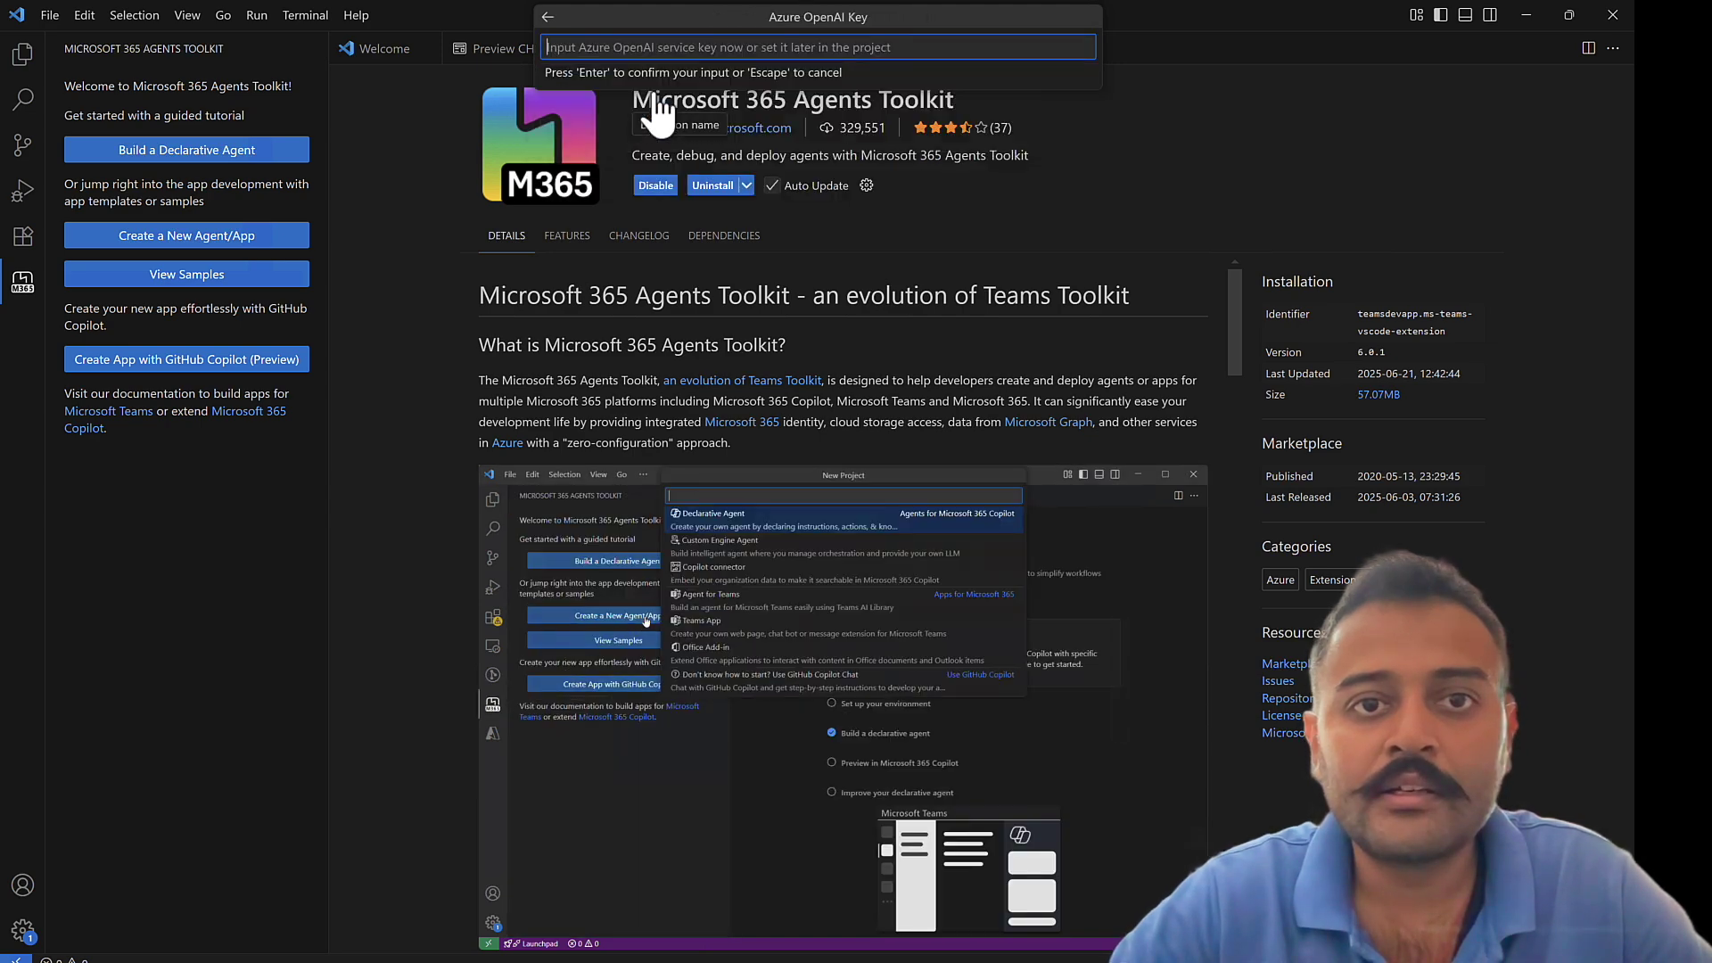
key(Return)
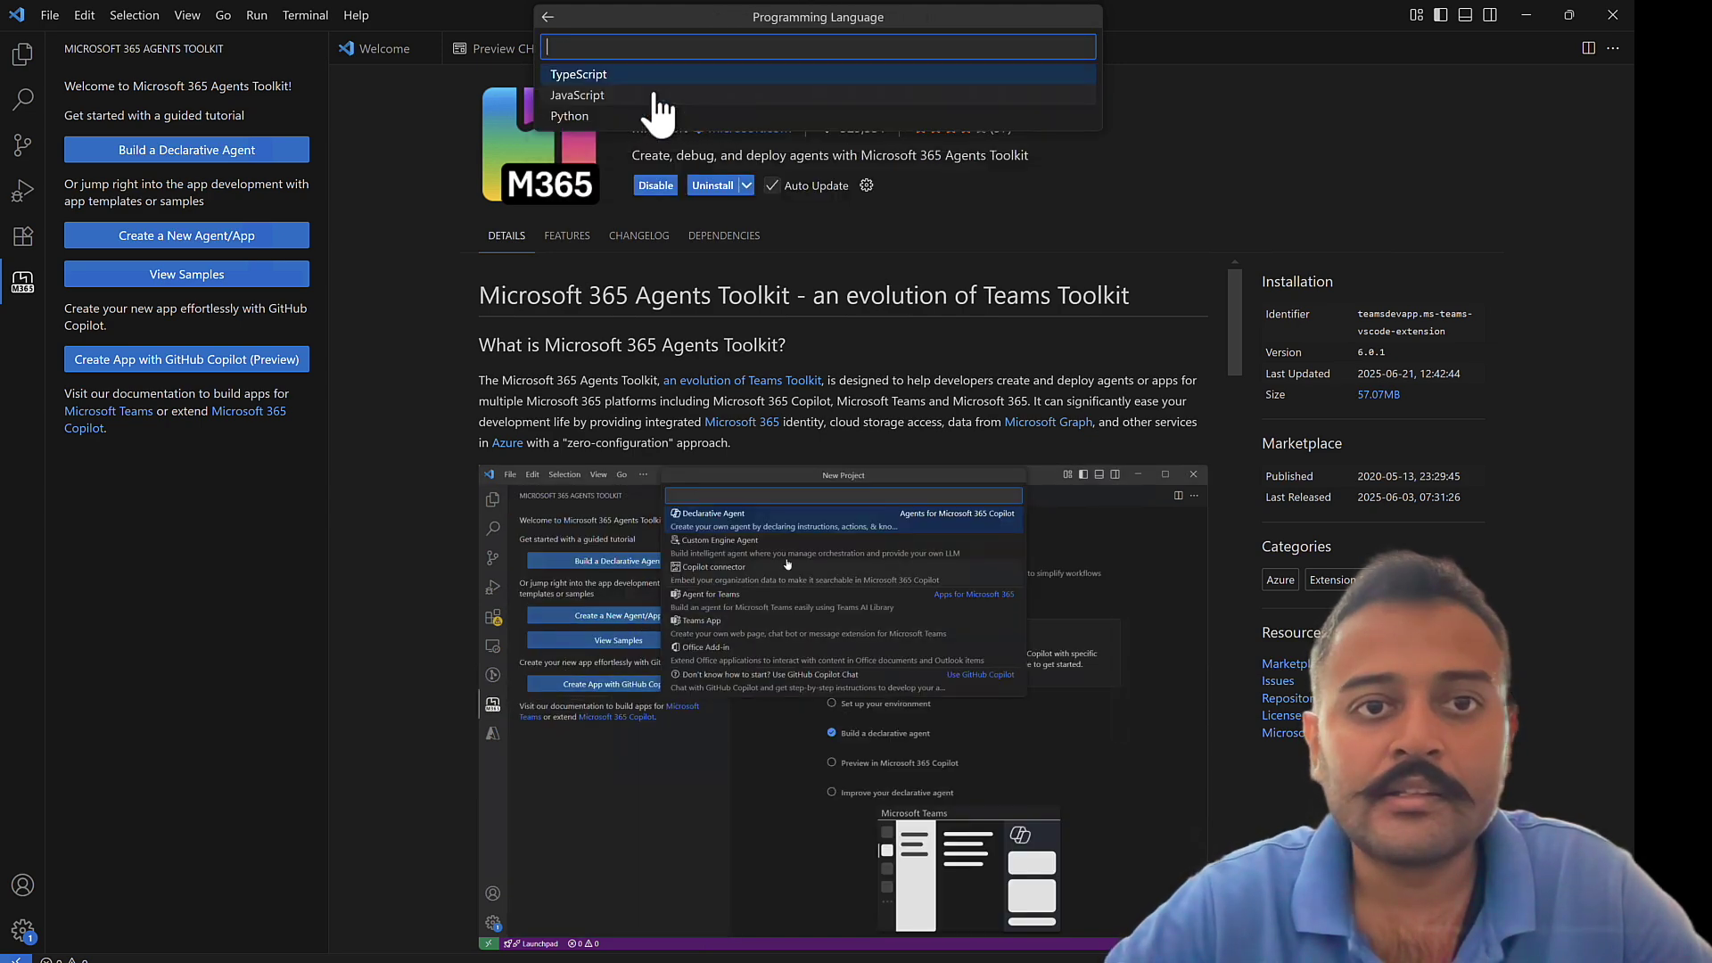
click(612, 116)
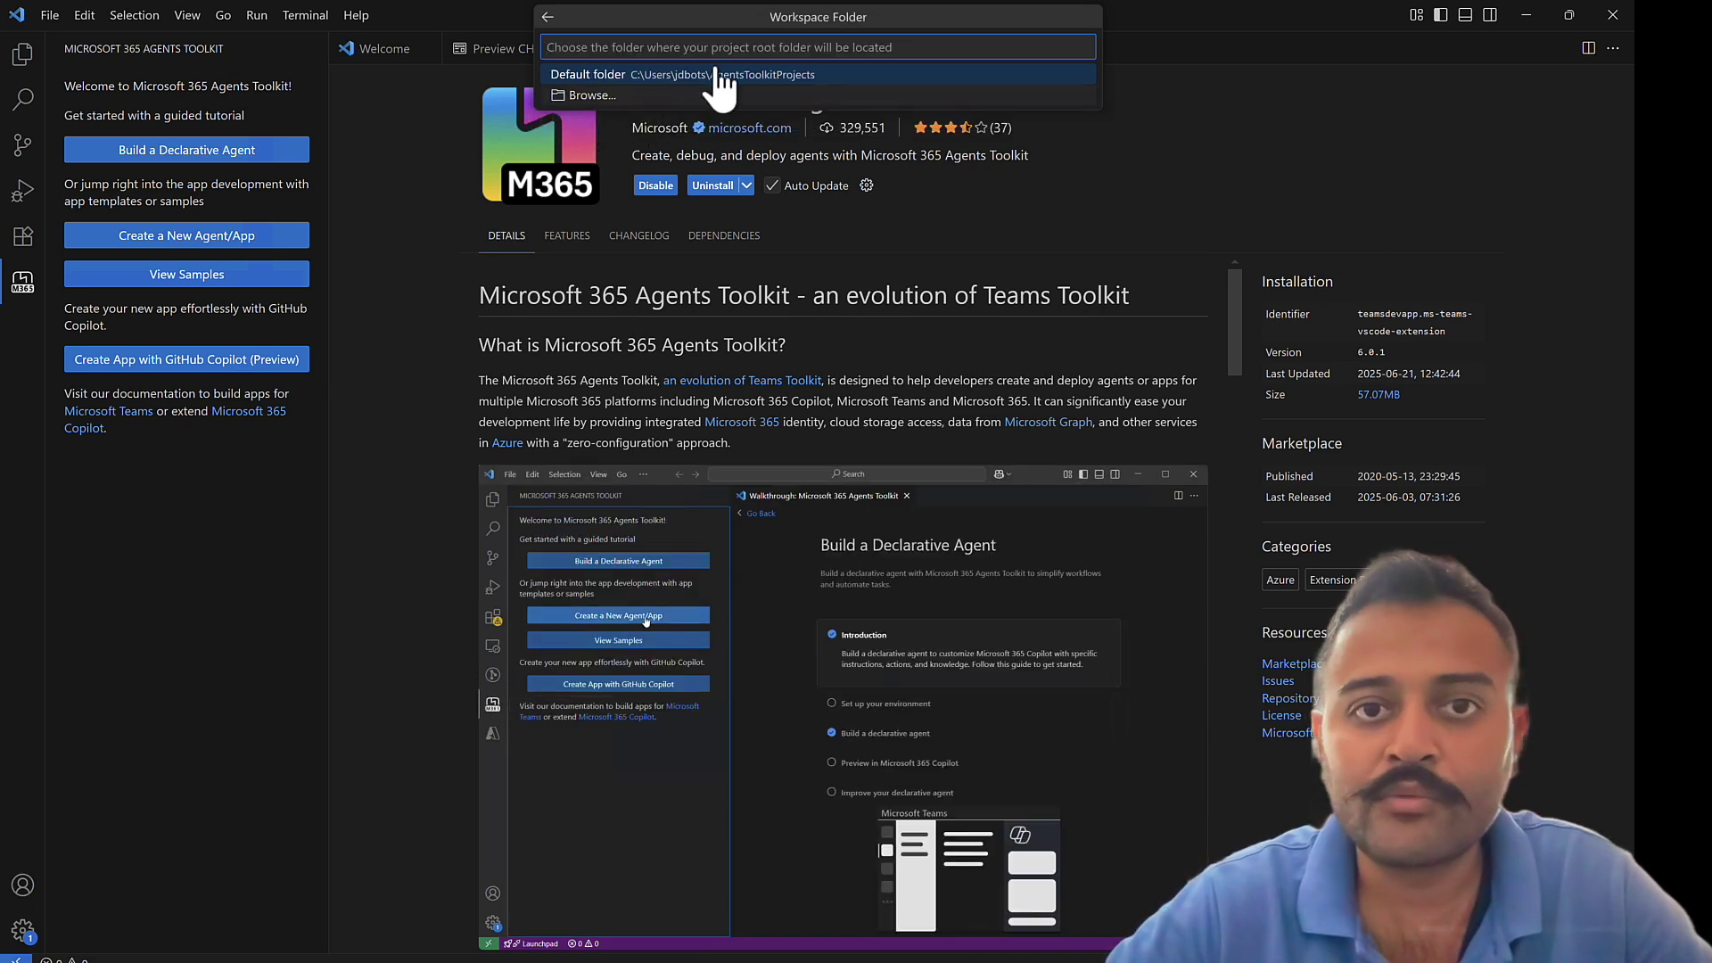
click(763, 77)
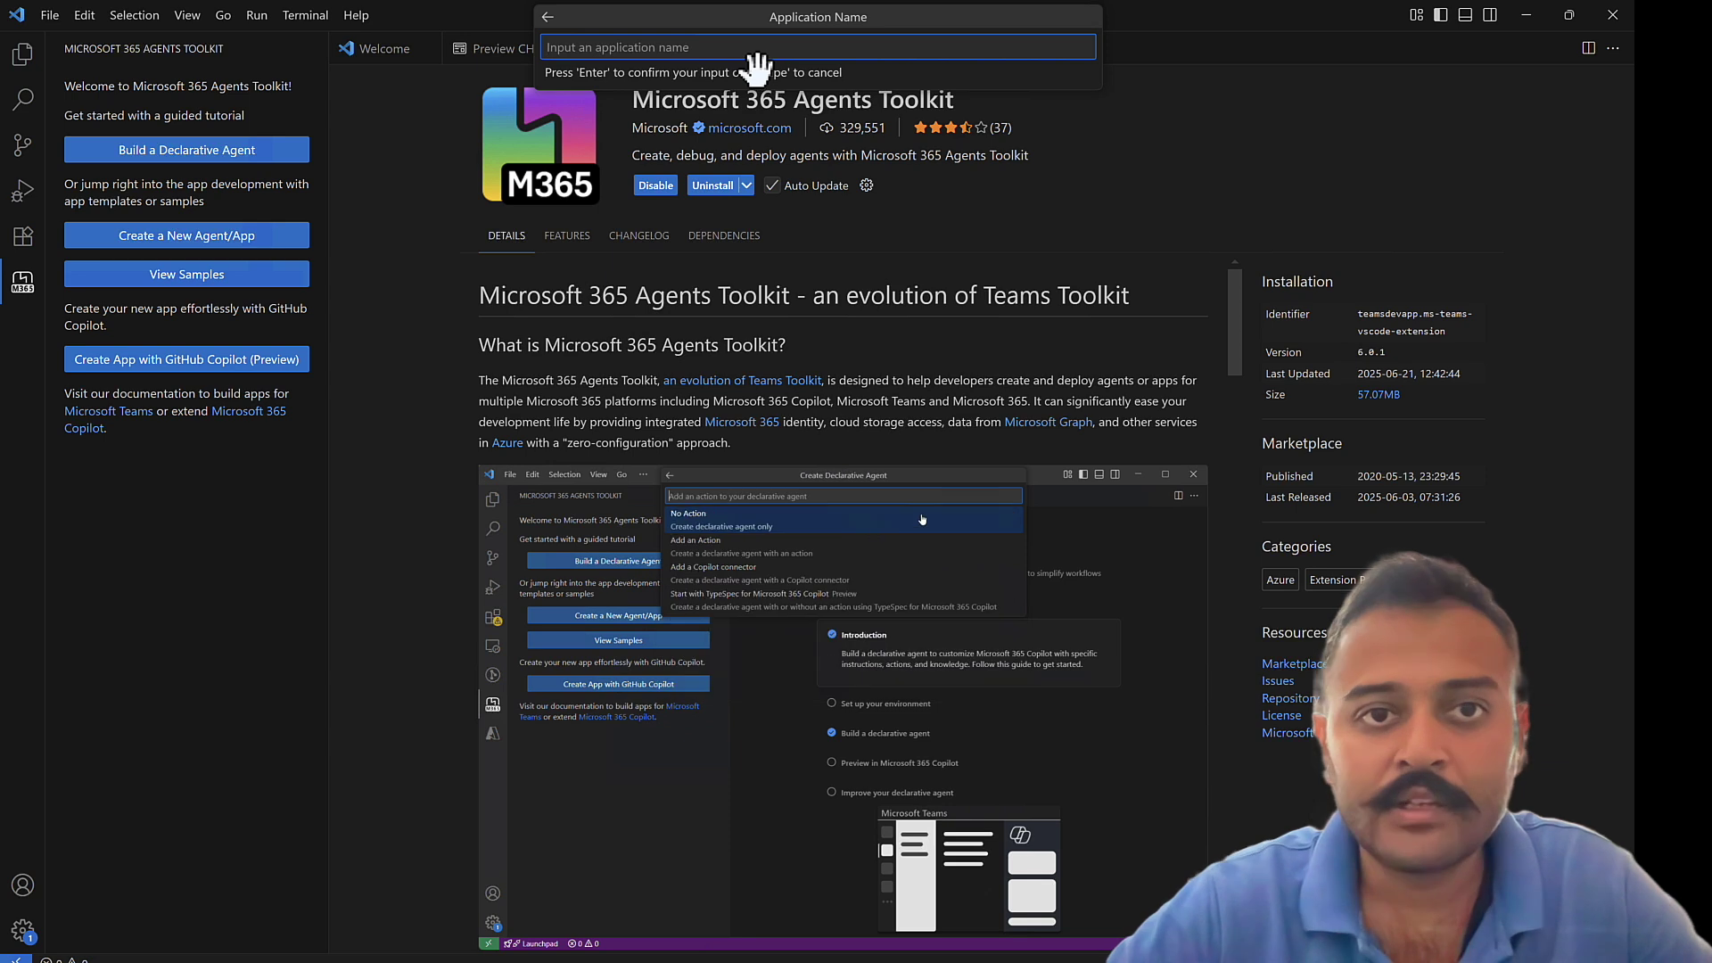
text(test1)
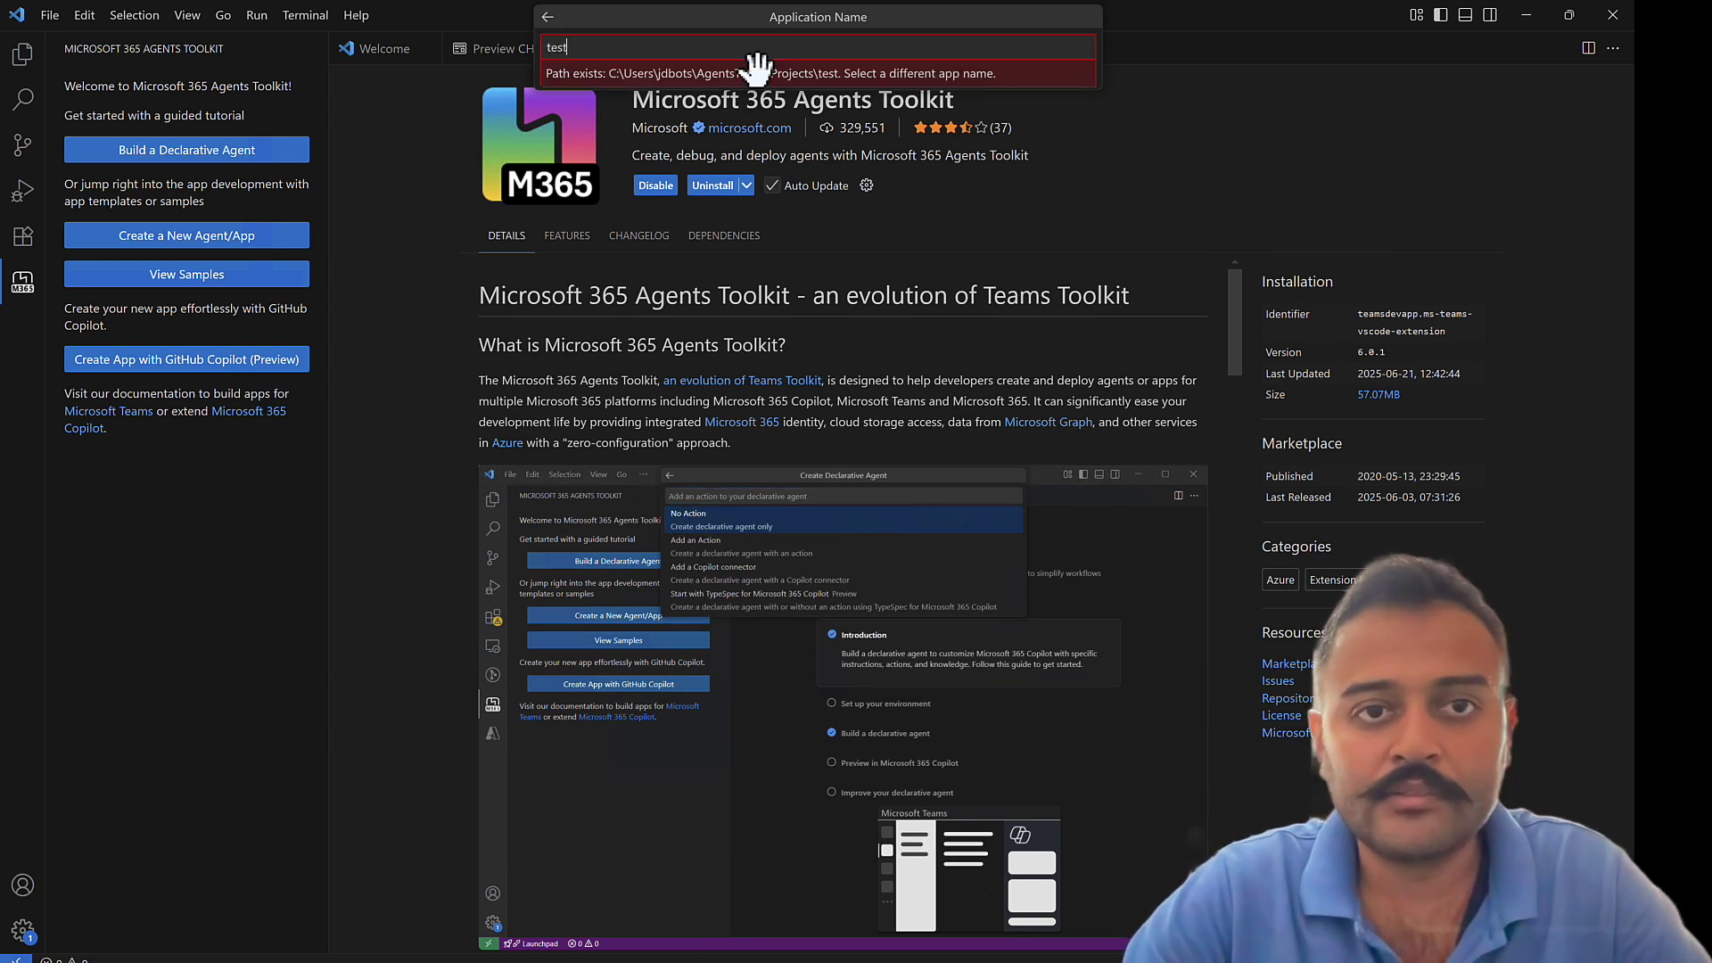
key(Return)
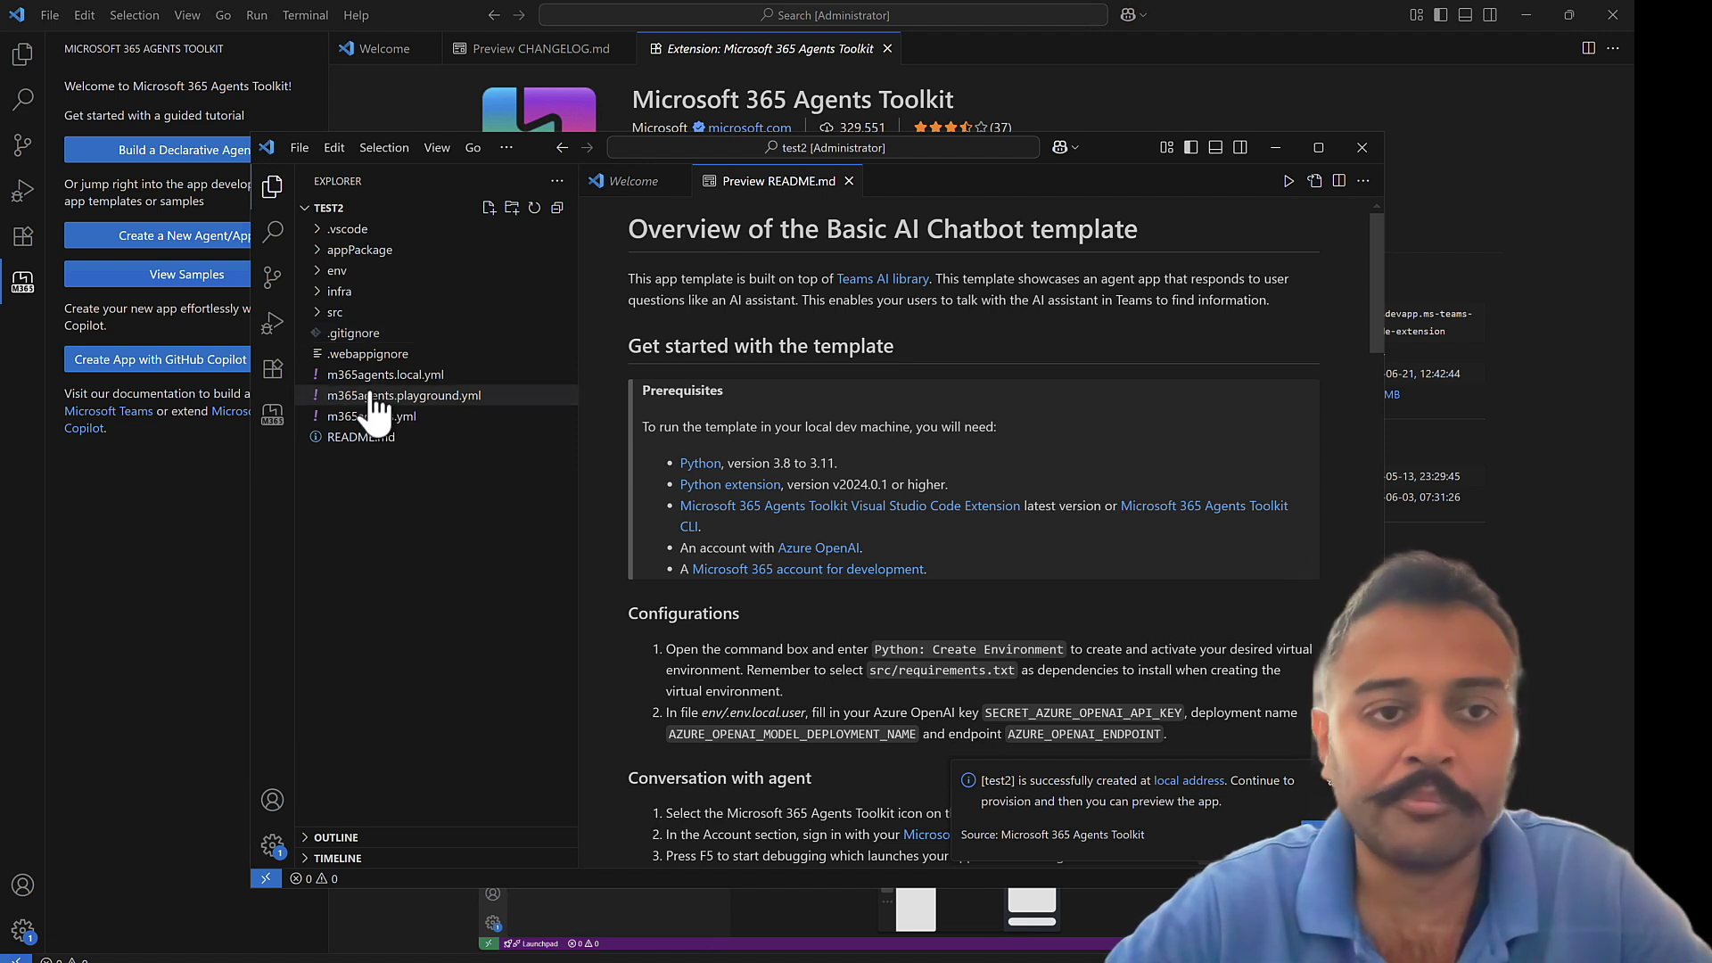
- Examine the on_messages function in app.py in the test2 project's src folder, and close both Visual Studio Code windows
click(321, 314)
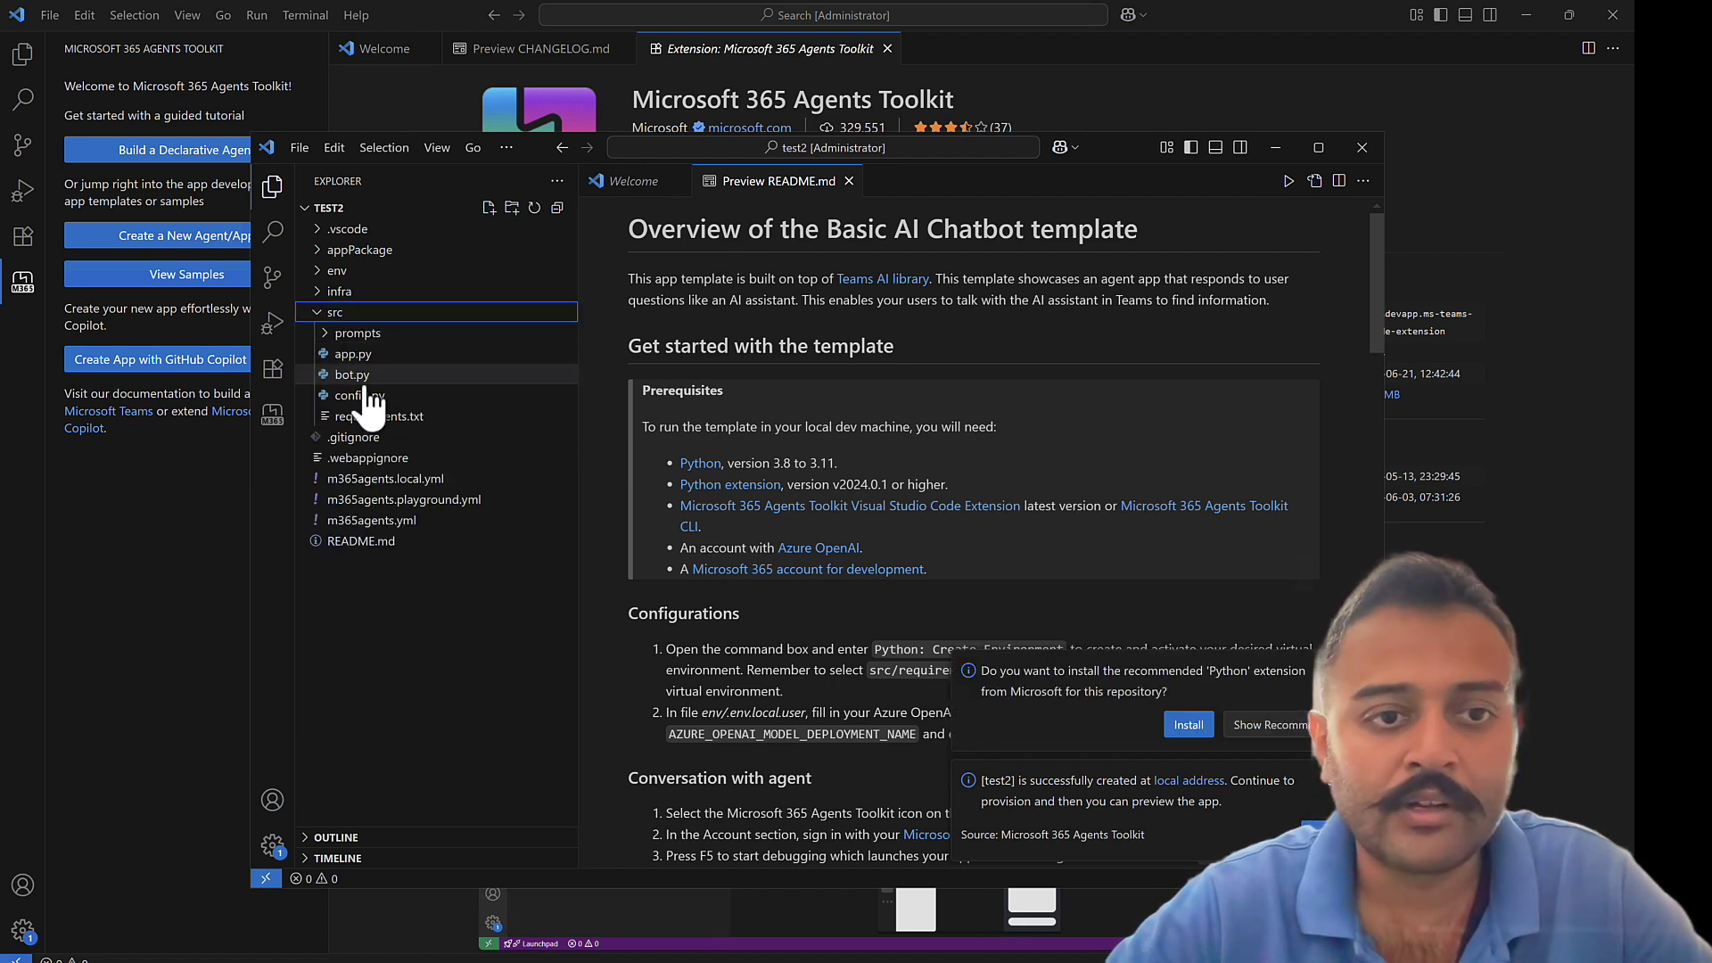
click(355, 355)
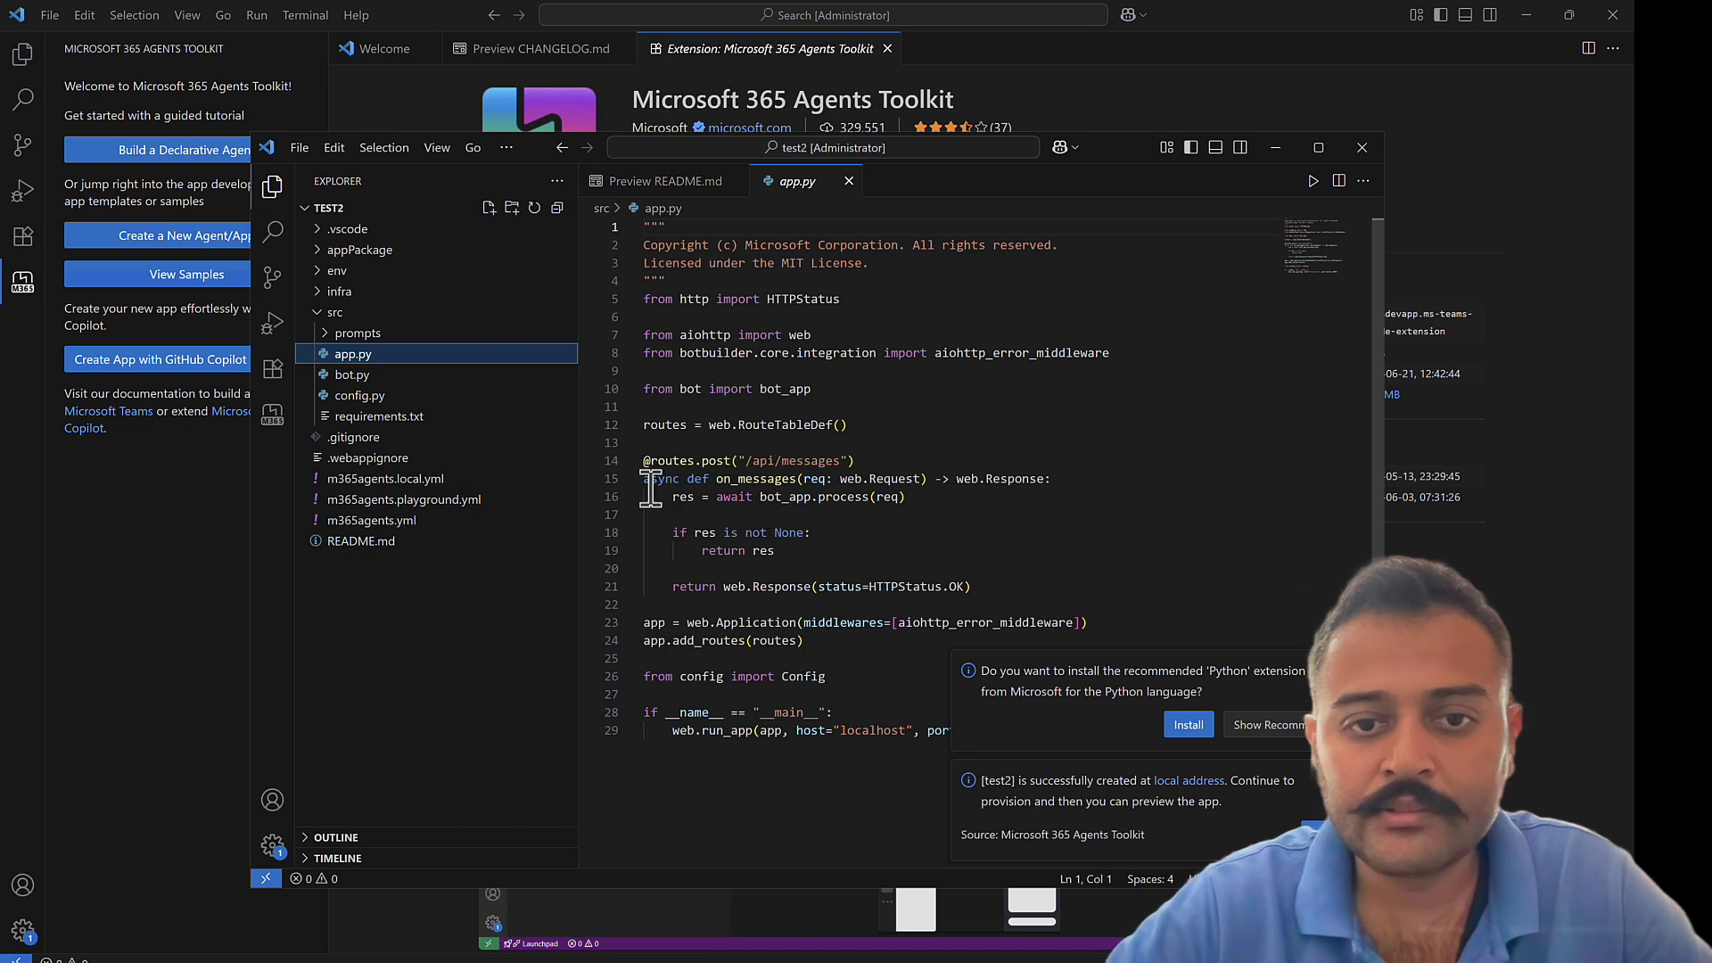
drag(650, 488, 1041, 589)
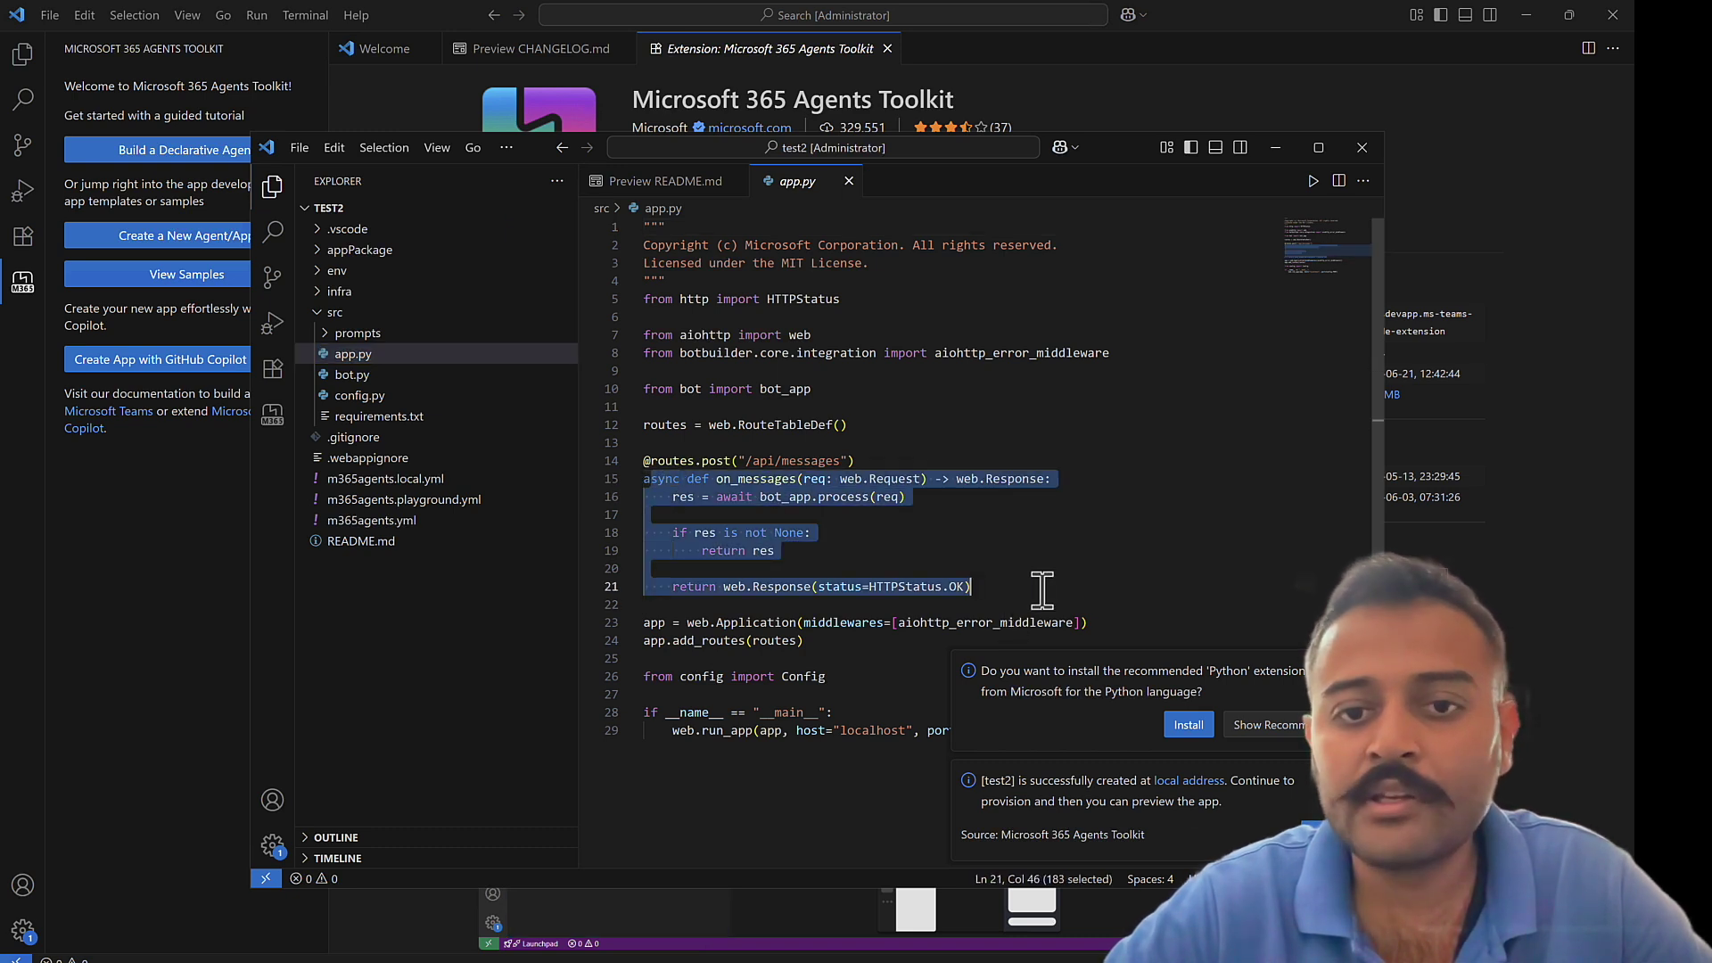
drag(1041, 589, 622, 484)
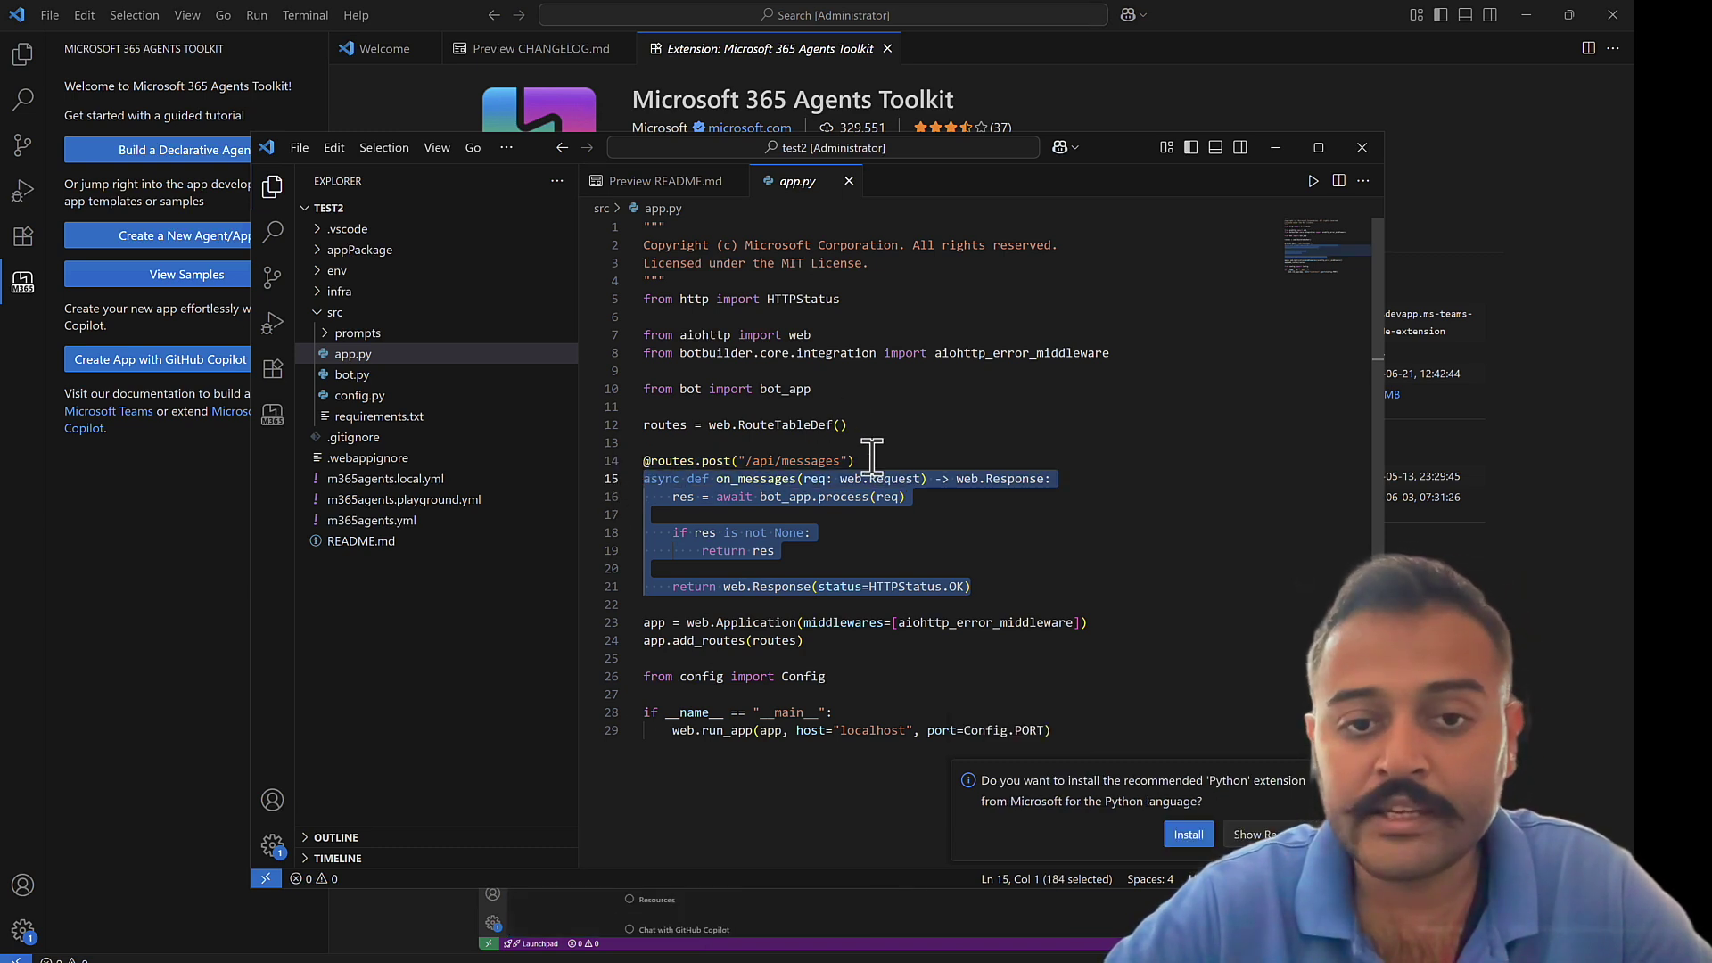
click(828, 558)
drag(984, 590, 642, 508)
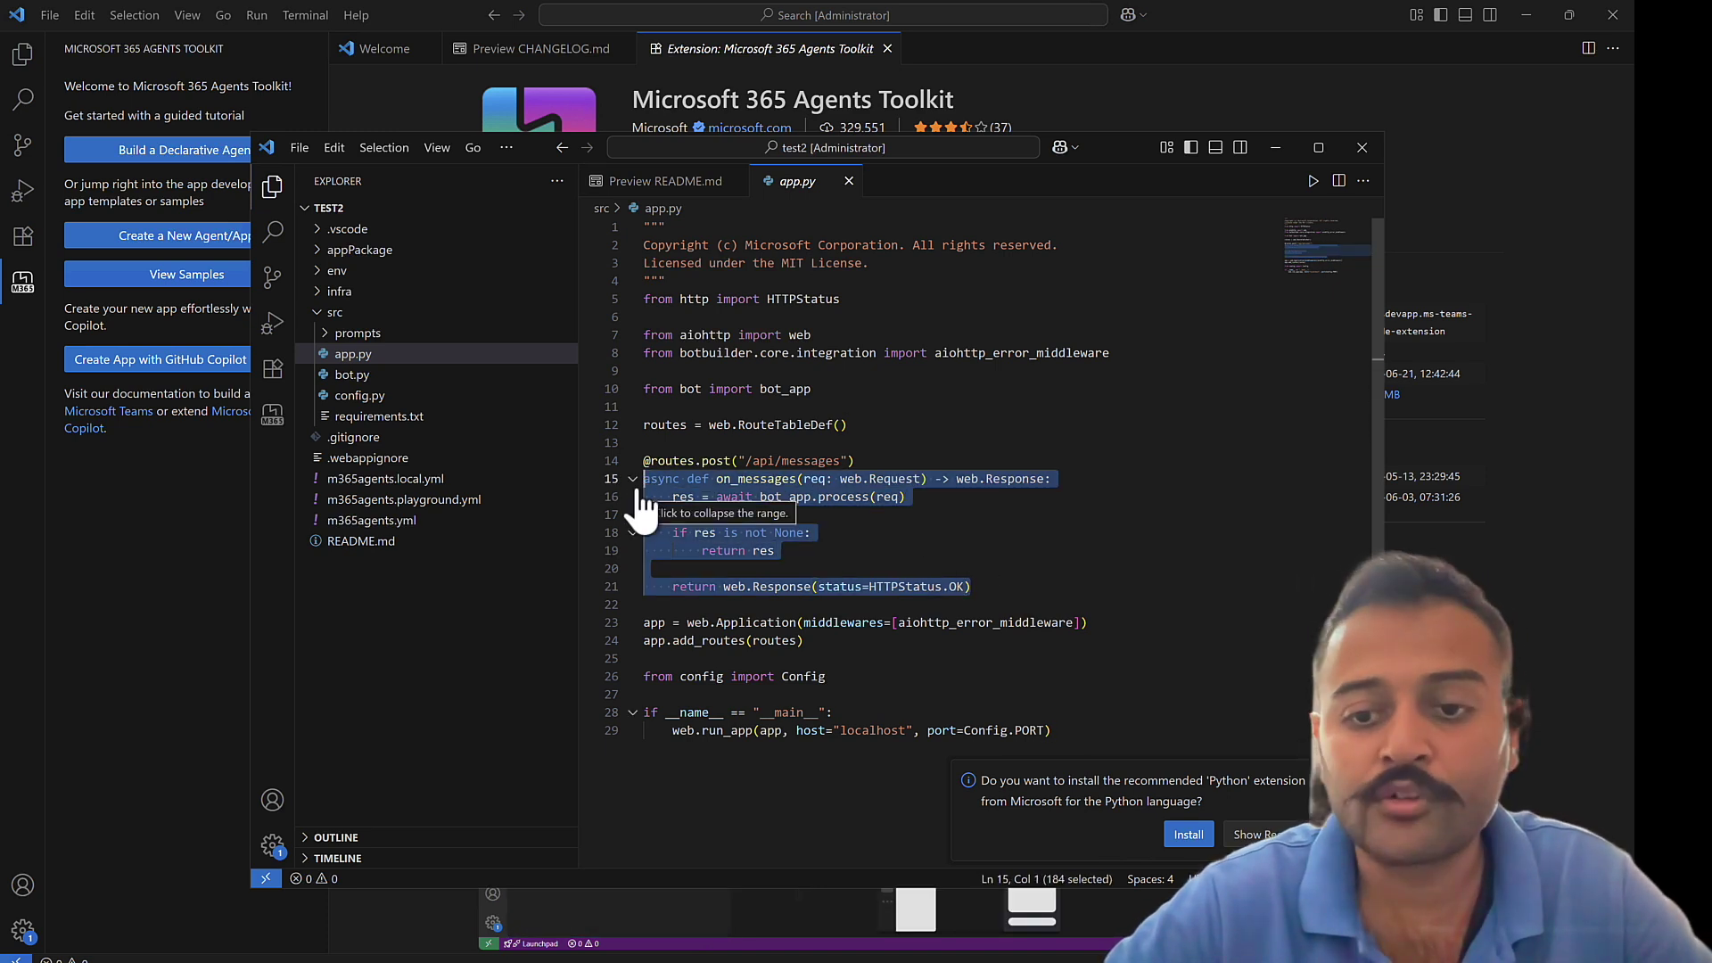
click(1359, 149)
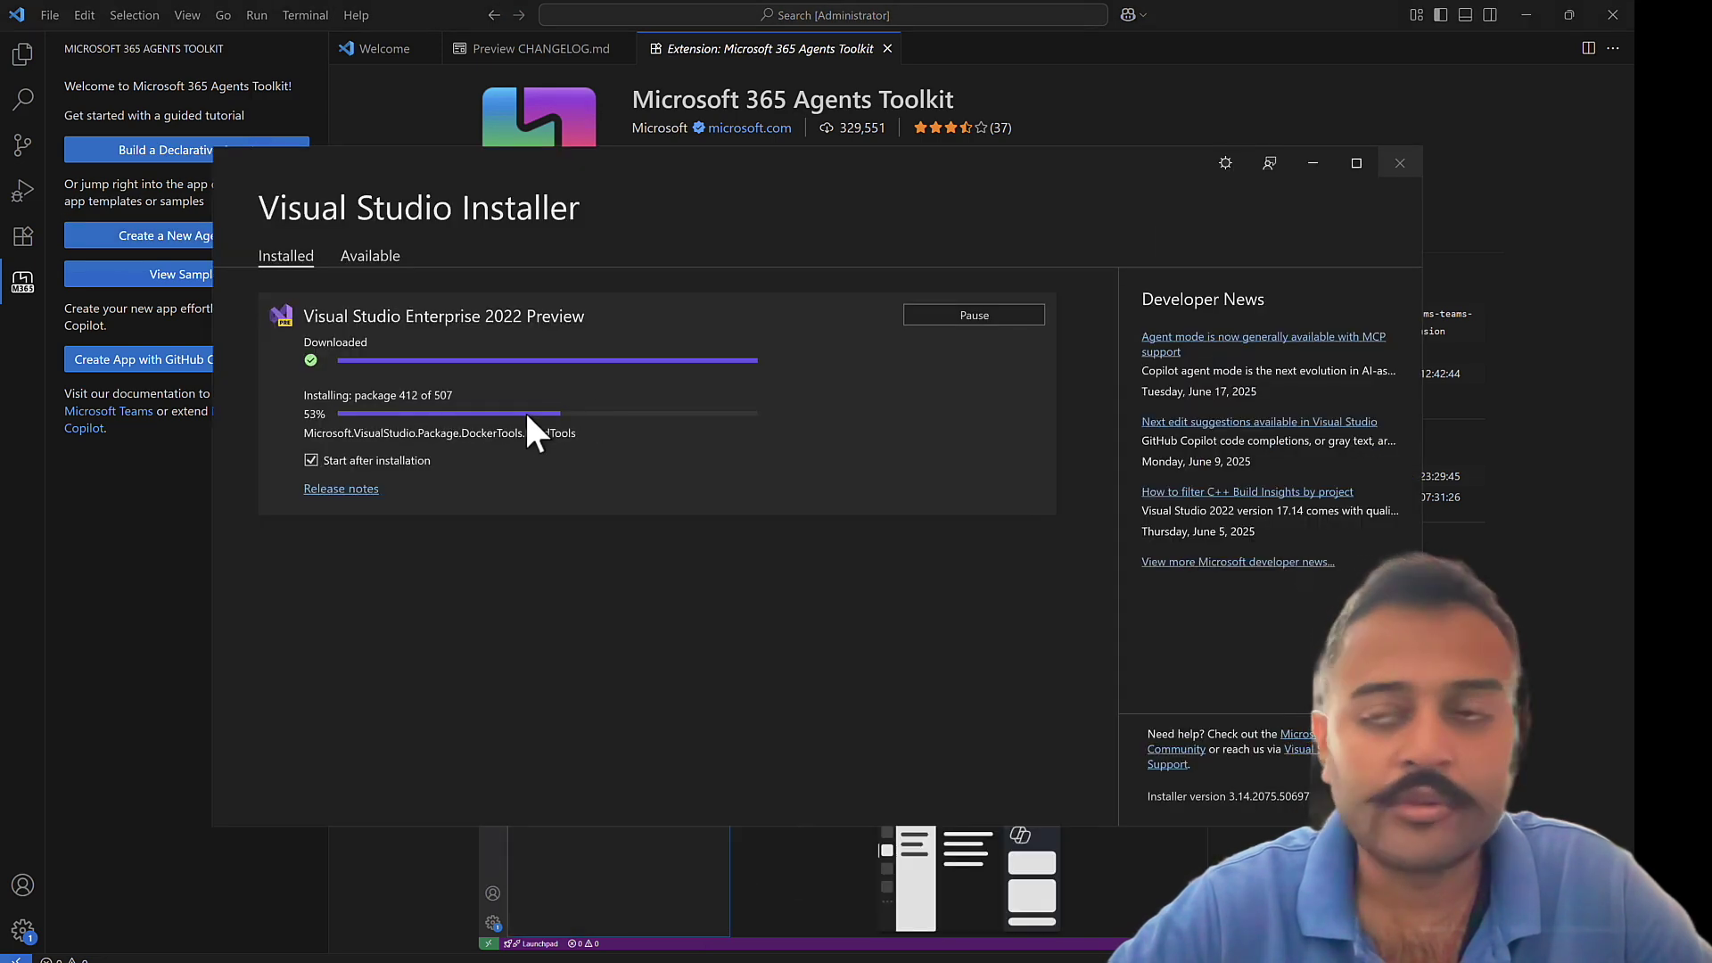
click(1607, 12)
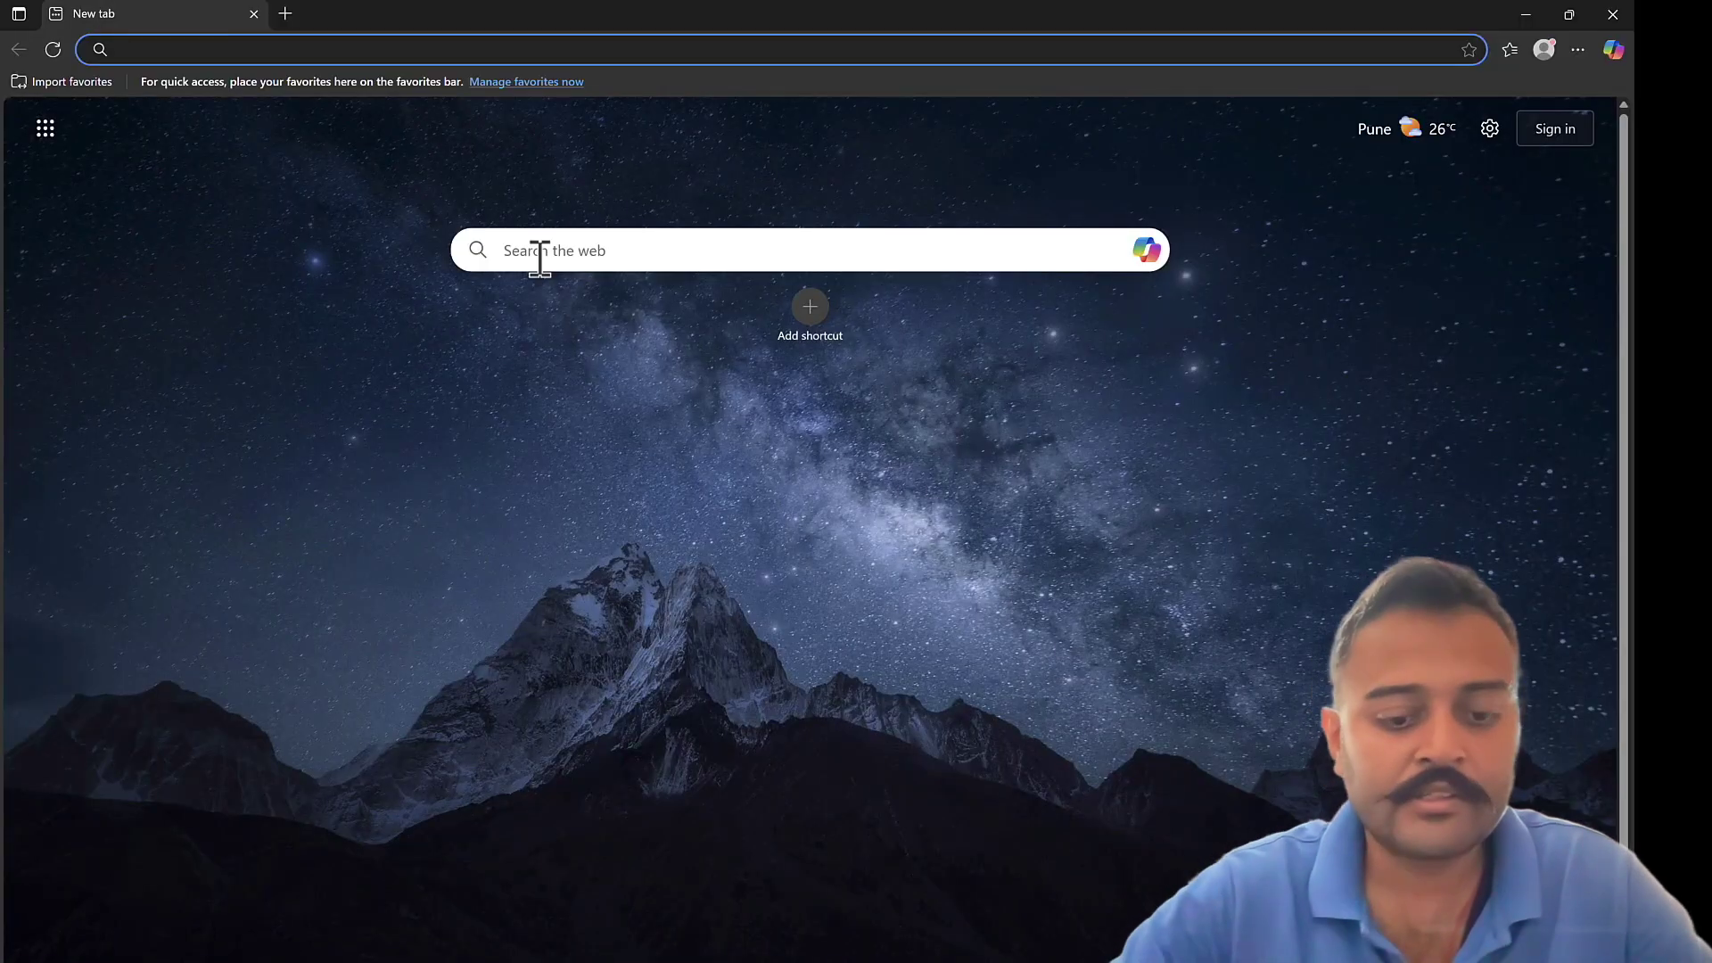
- Switch to the web browser and open the Dewiride Dev Blogs home page at devblogs.dewiride.com
click(535, 255)
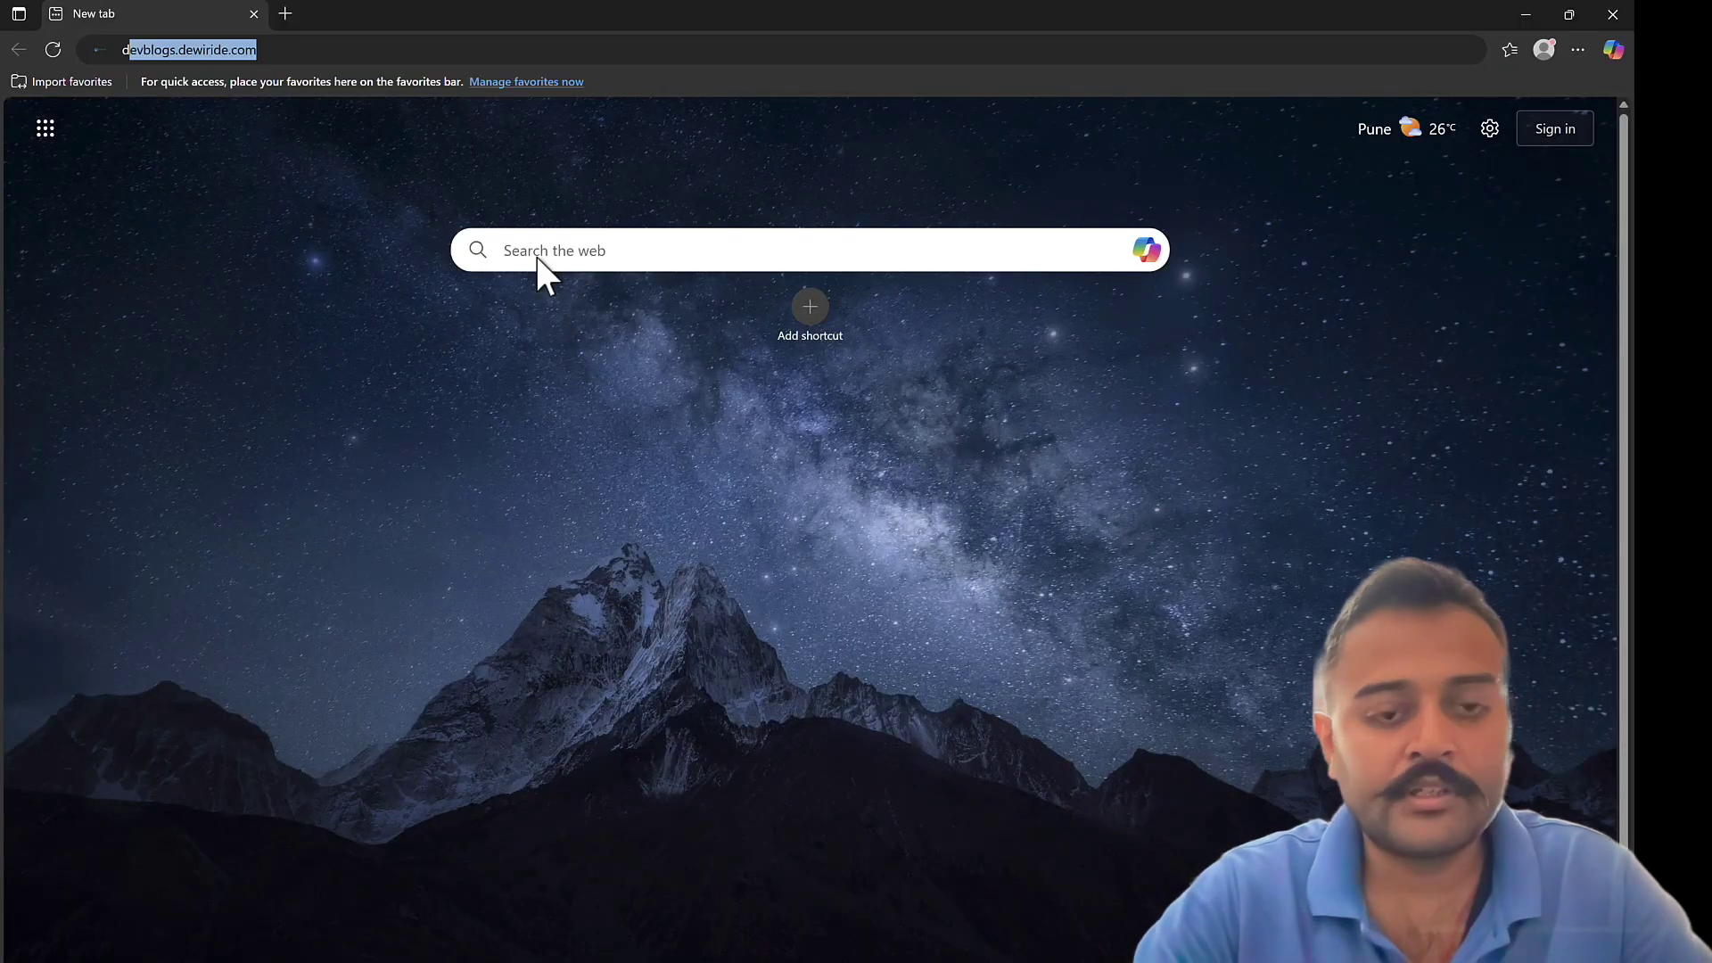
text(development-environment)
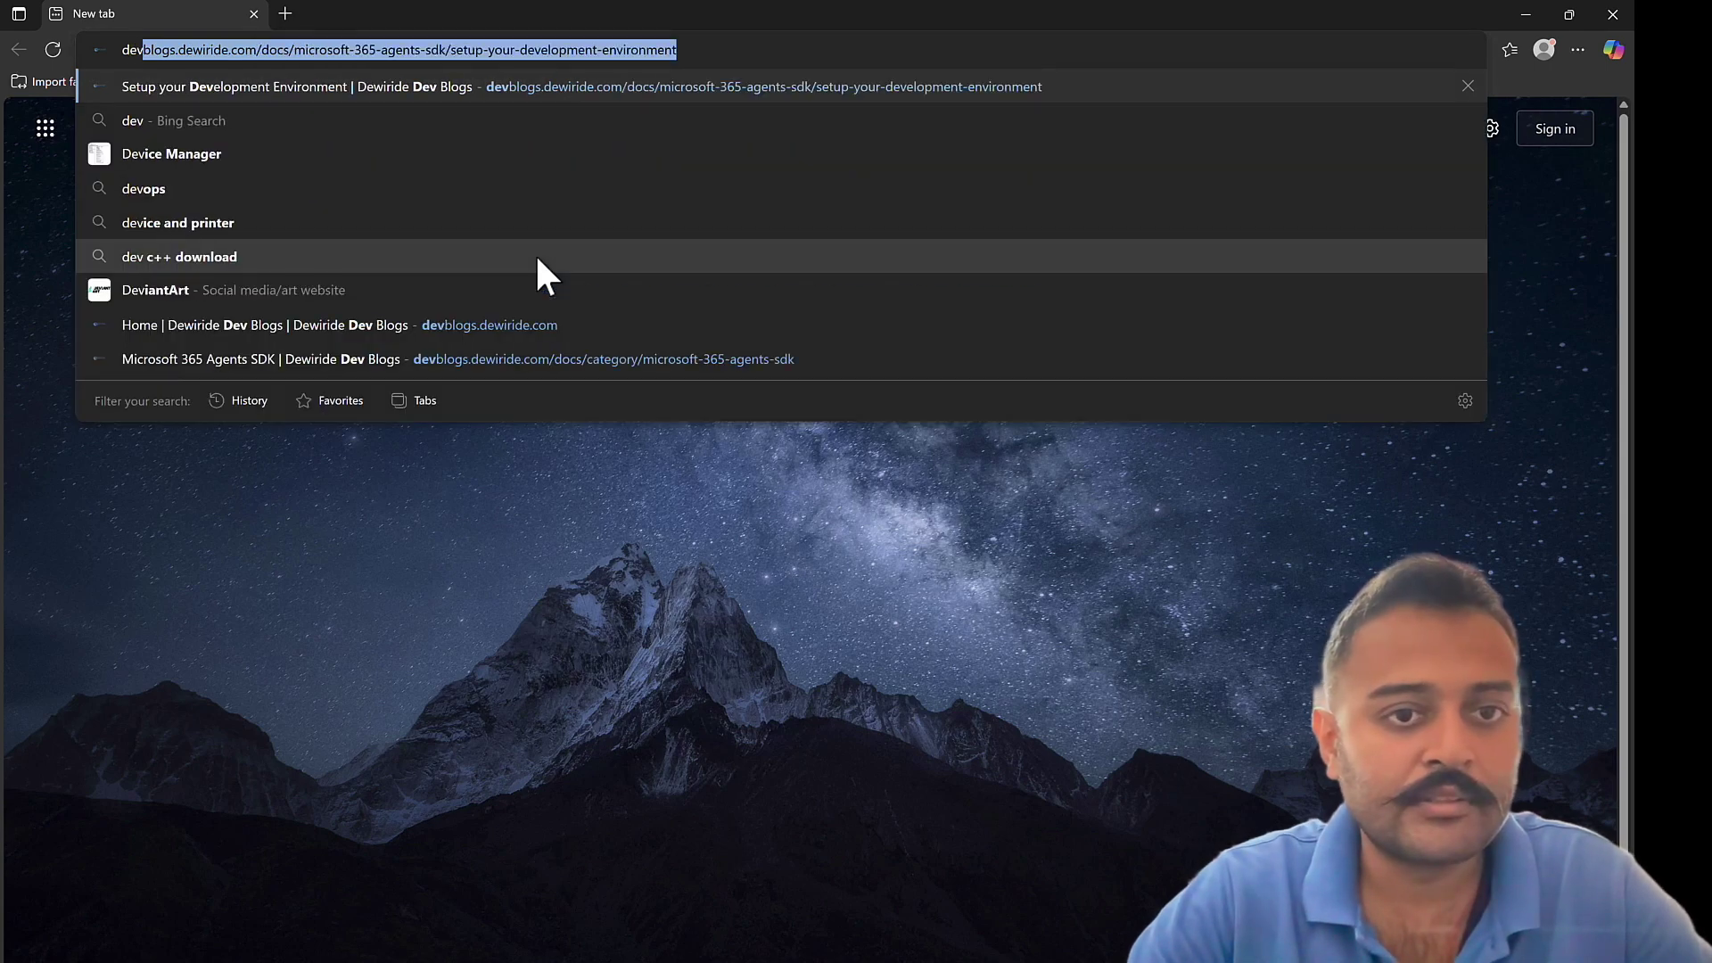
key(Down)
key(Down)
key(Down)
key(Down)
key(Down)
key(Down)
key(Down)
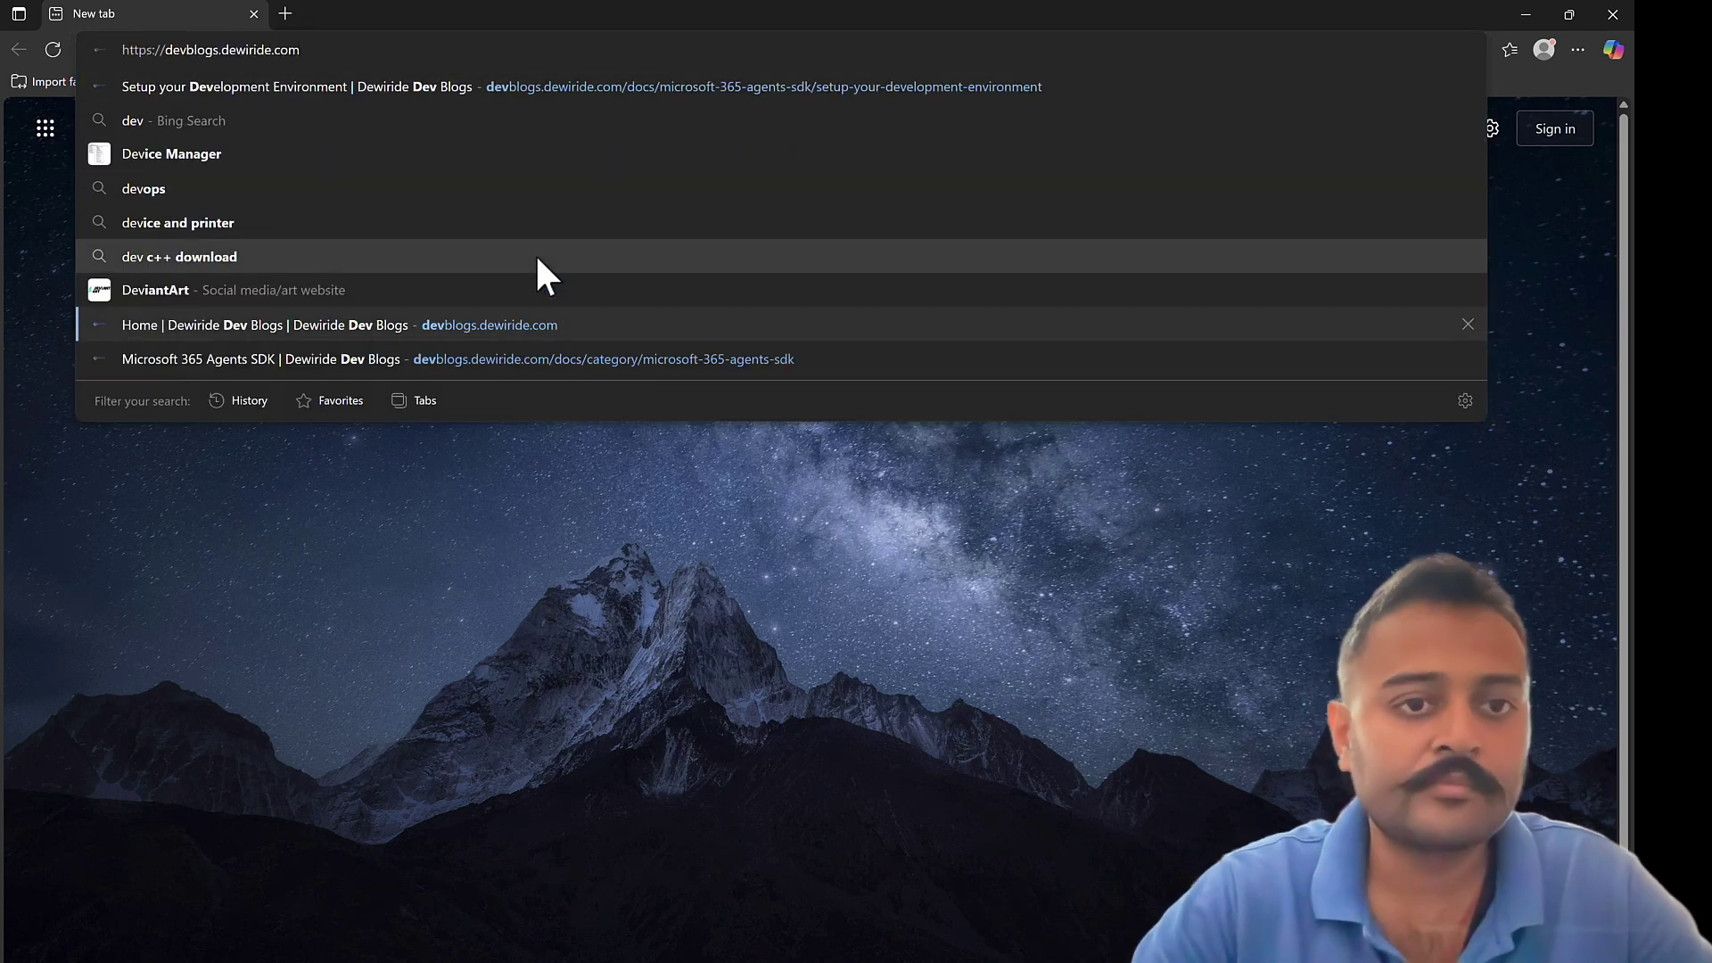
key(Return)
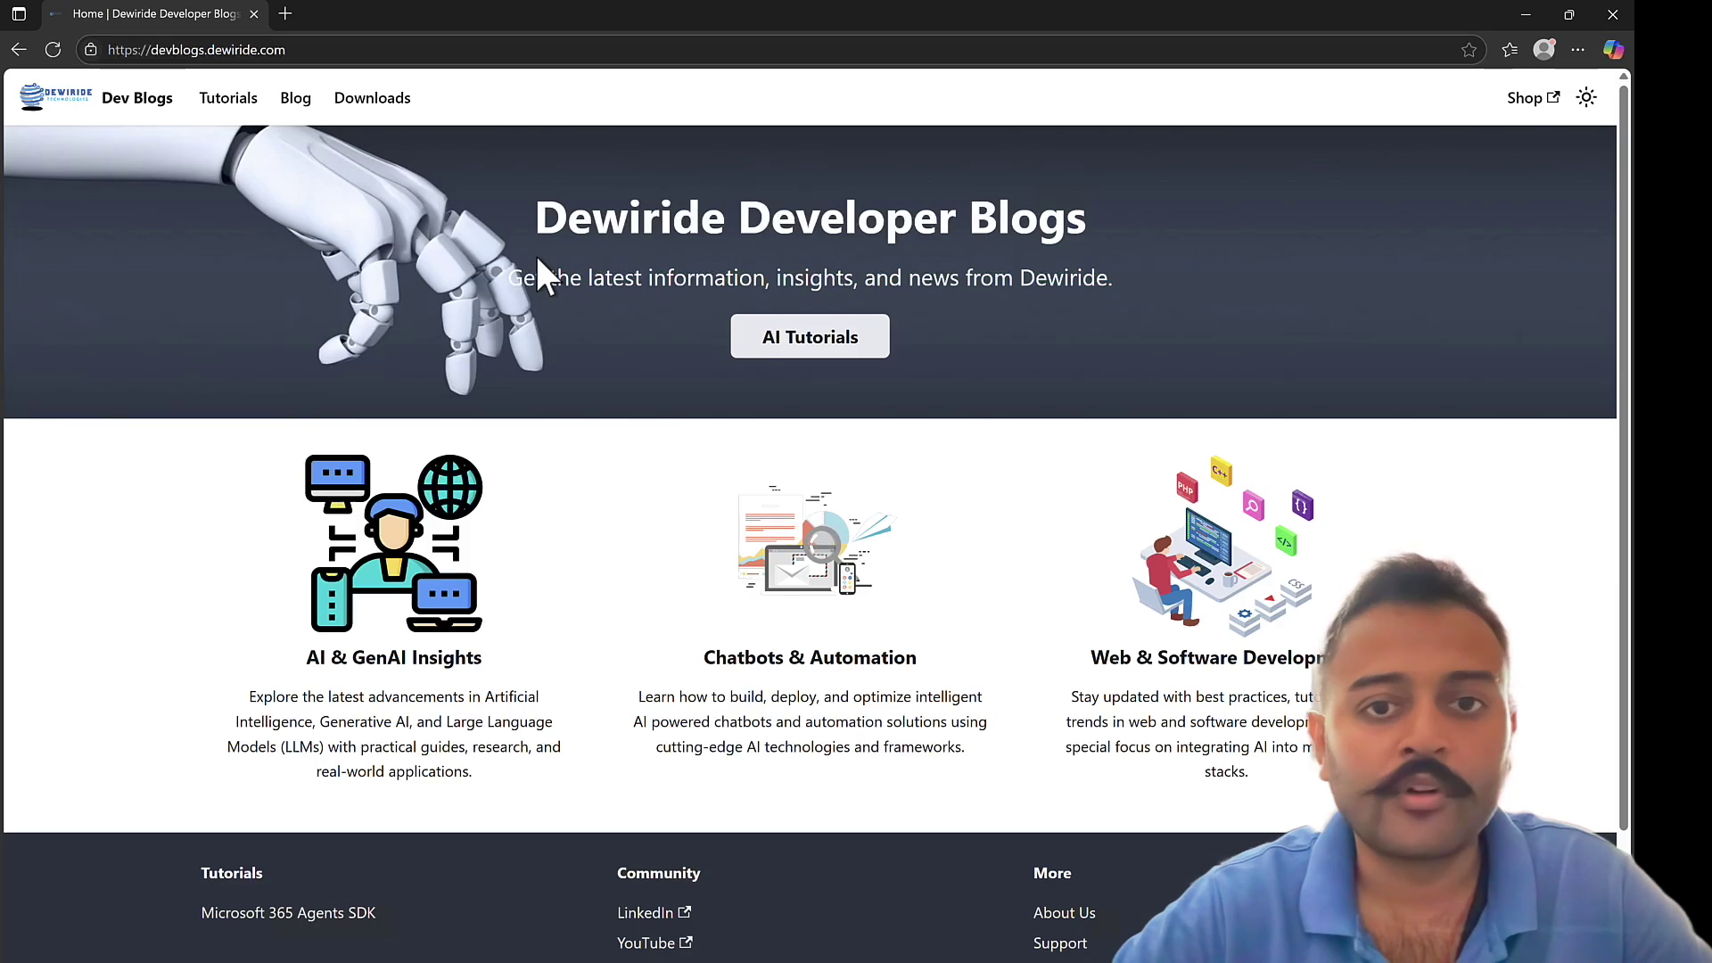
- Open the AI tutorials and look through the Video Tutorials page of the Microsoft 365 Agents SDK section
click(838, 337)
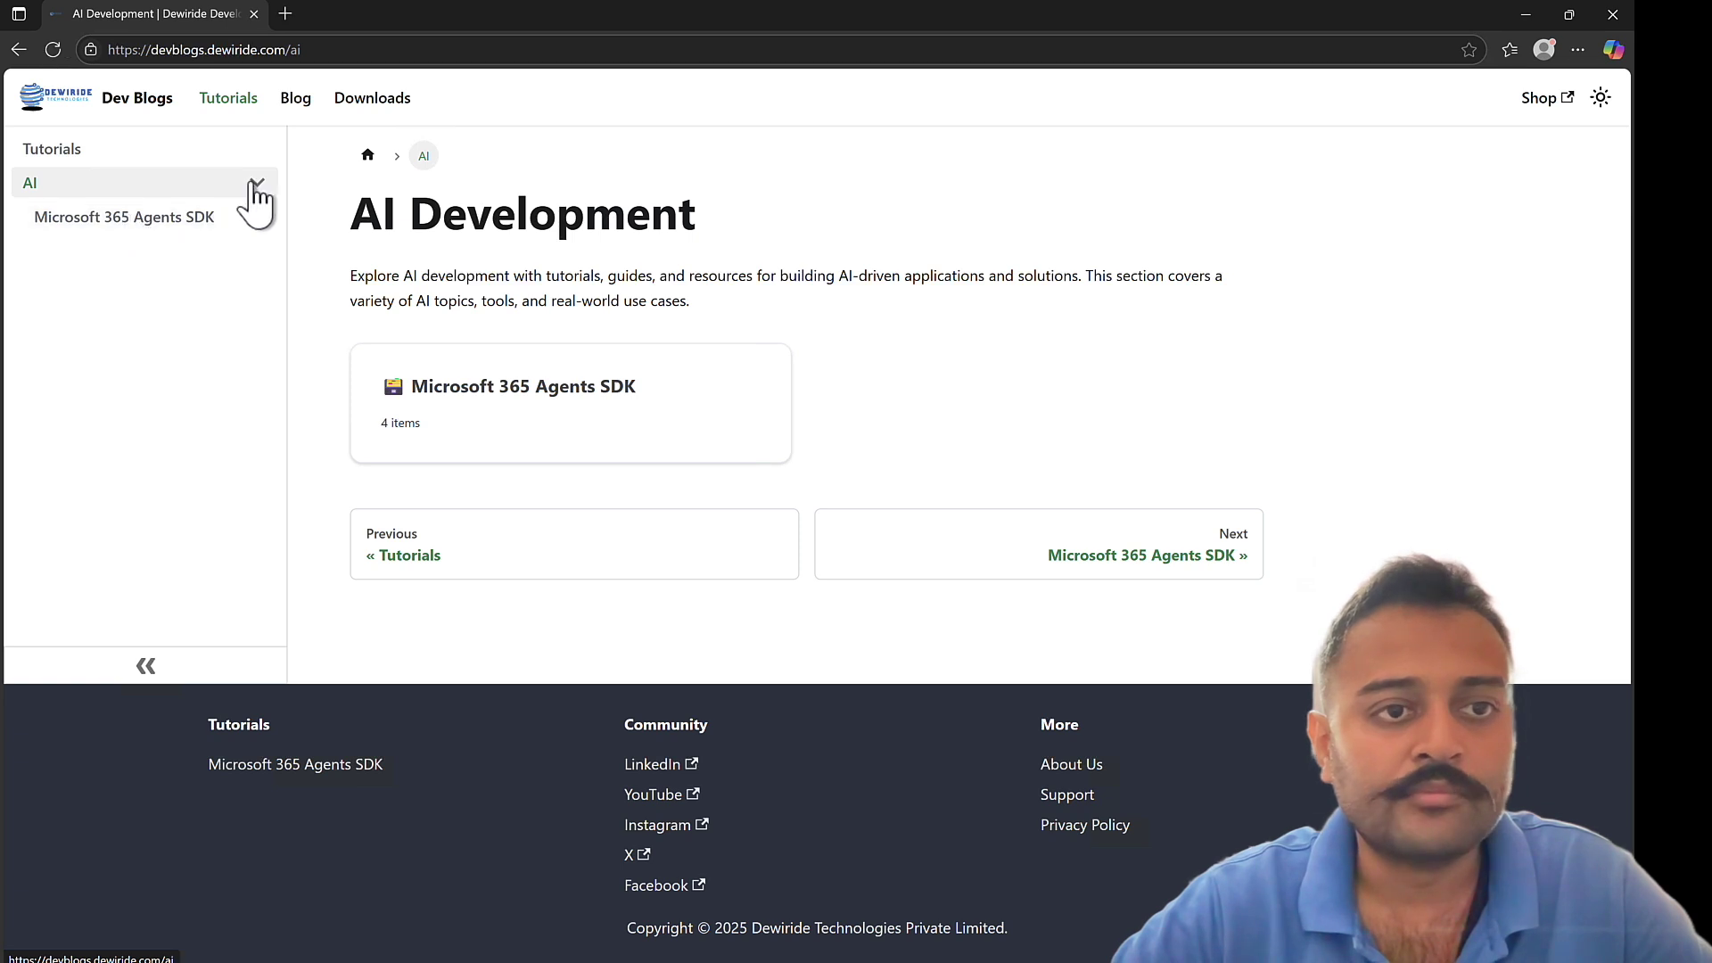
click(157, 223)
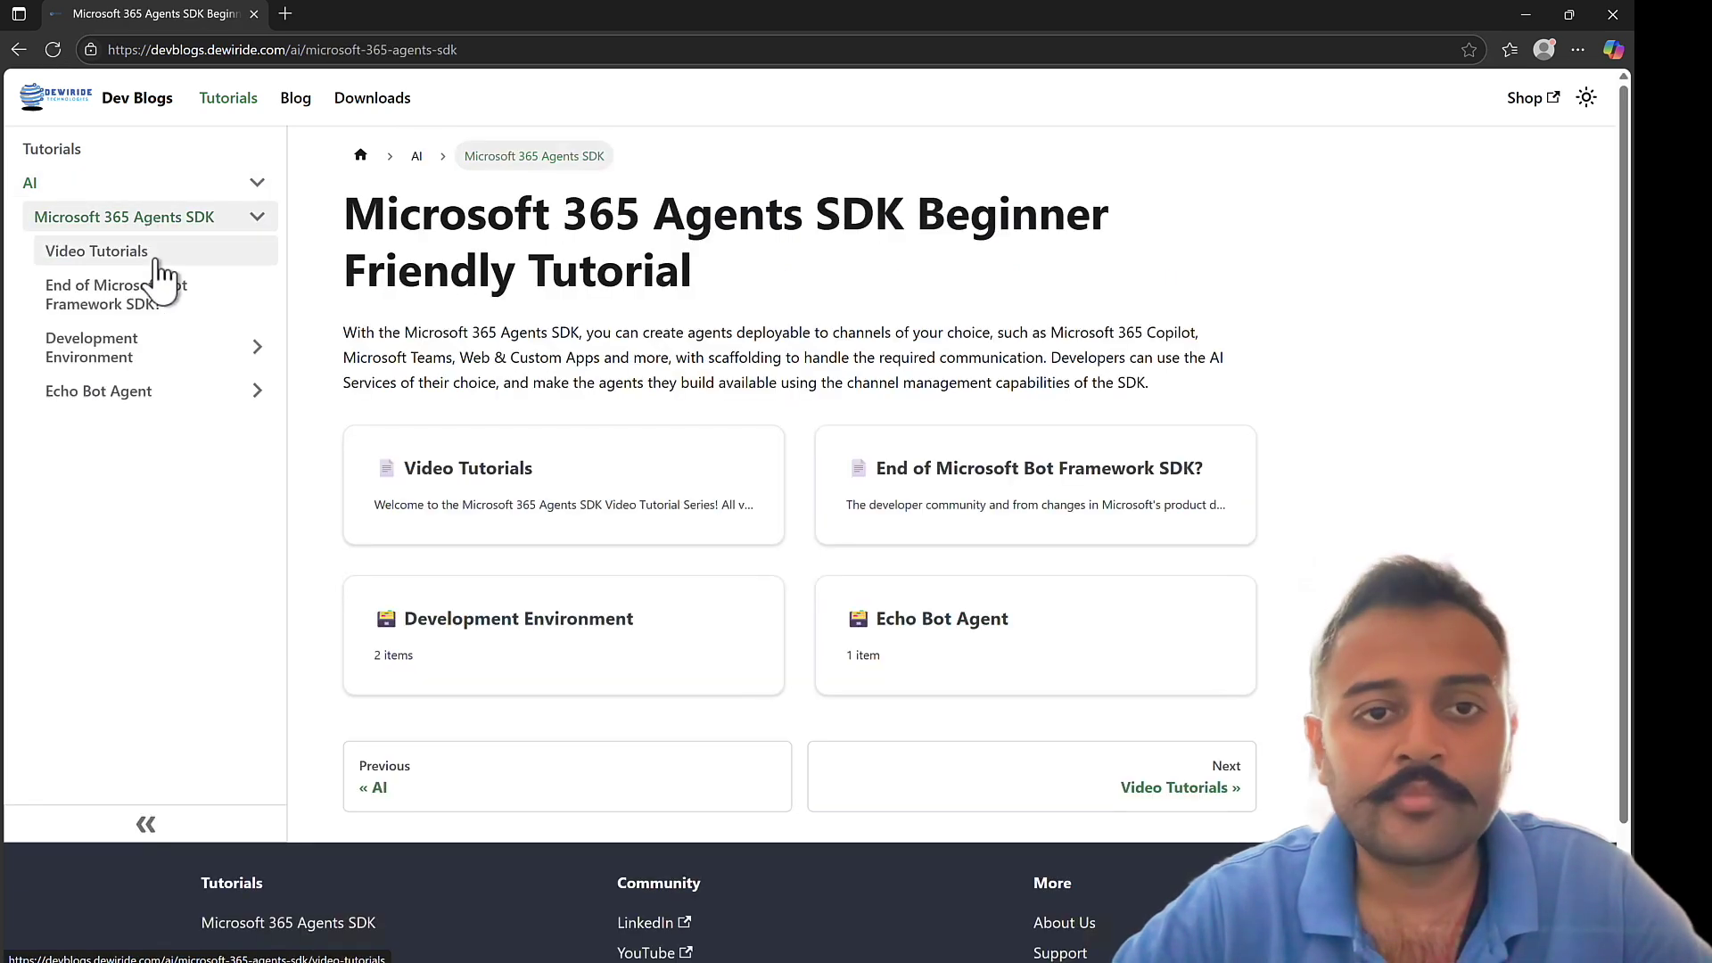
click(157, 260)
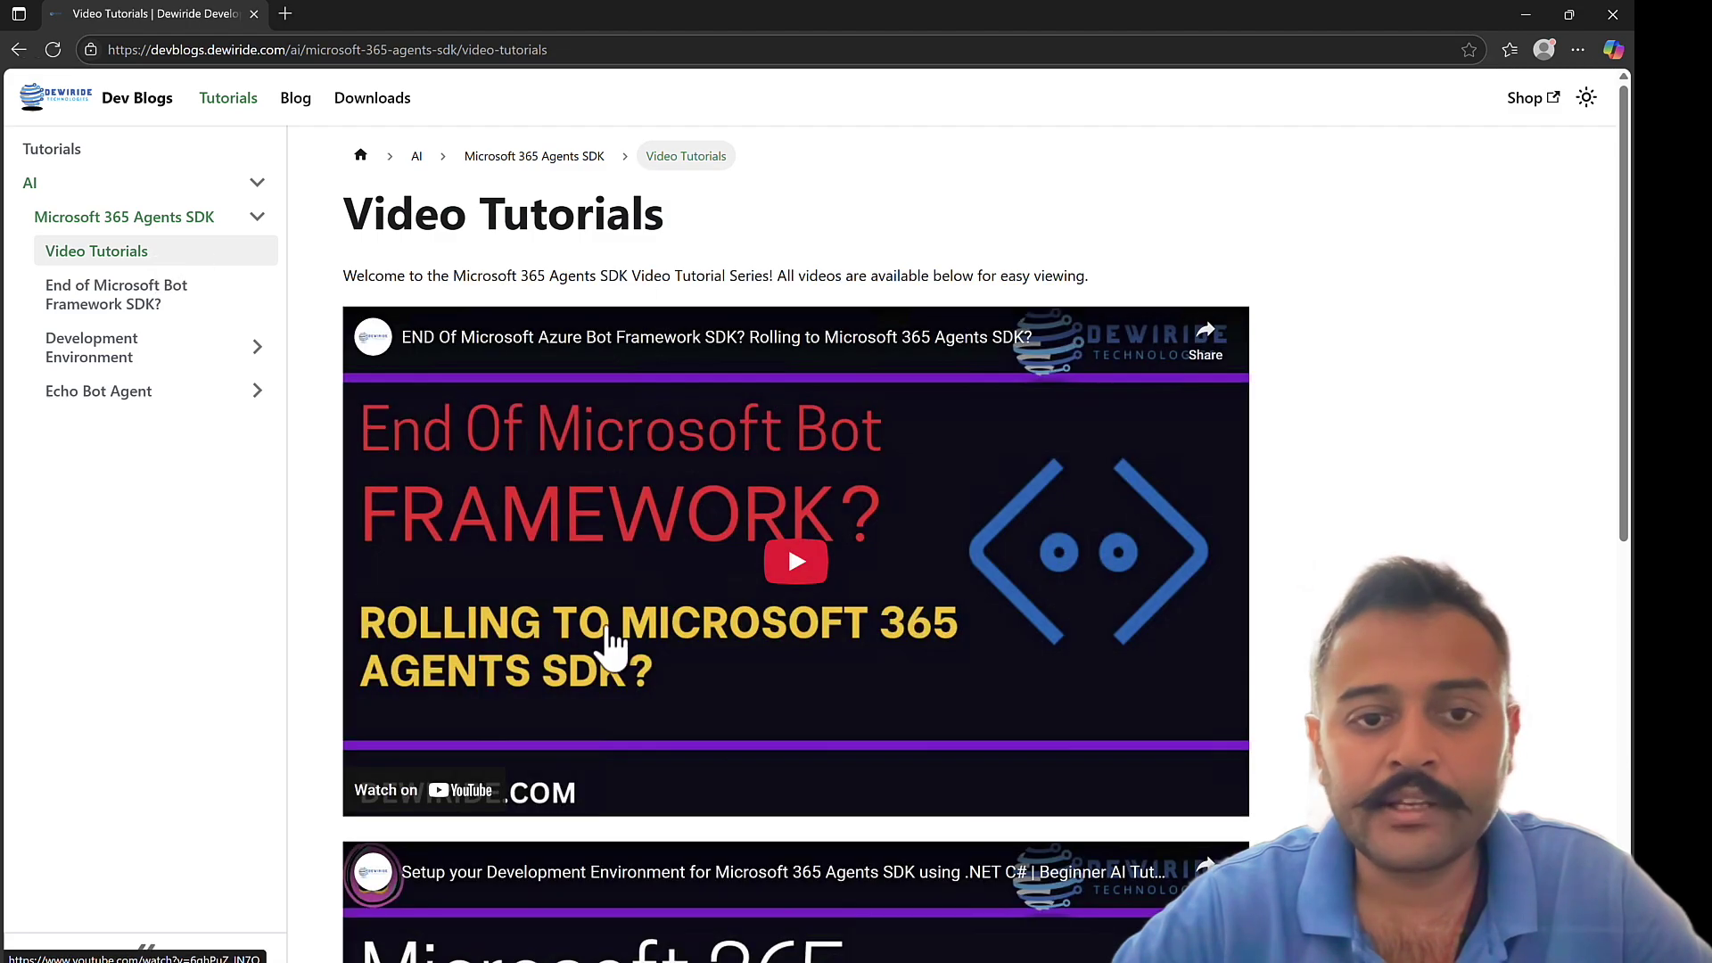
scroll(614, 646, down, 2)
scroll(614, 646, down, 5)
scroll(611, 650, up, 8)
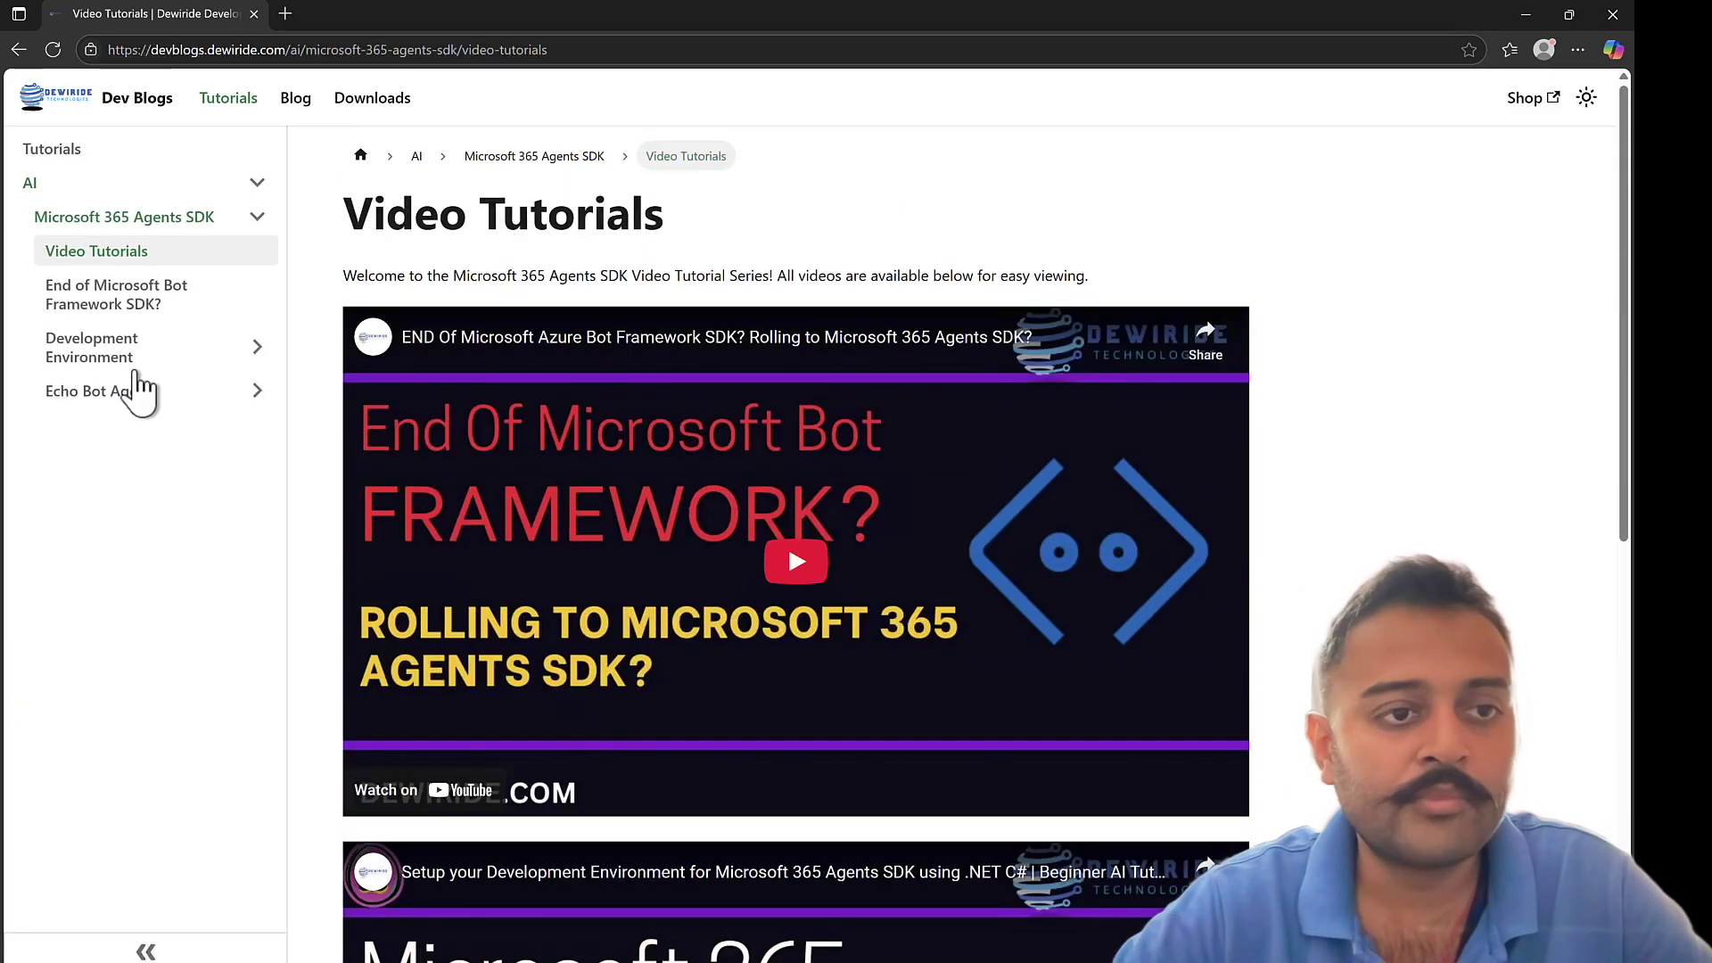
- Read the Setup your Development Environment guide in the .NET C# part of the Development Environment section
click(157, 306)
click(134, 350)
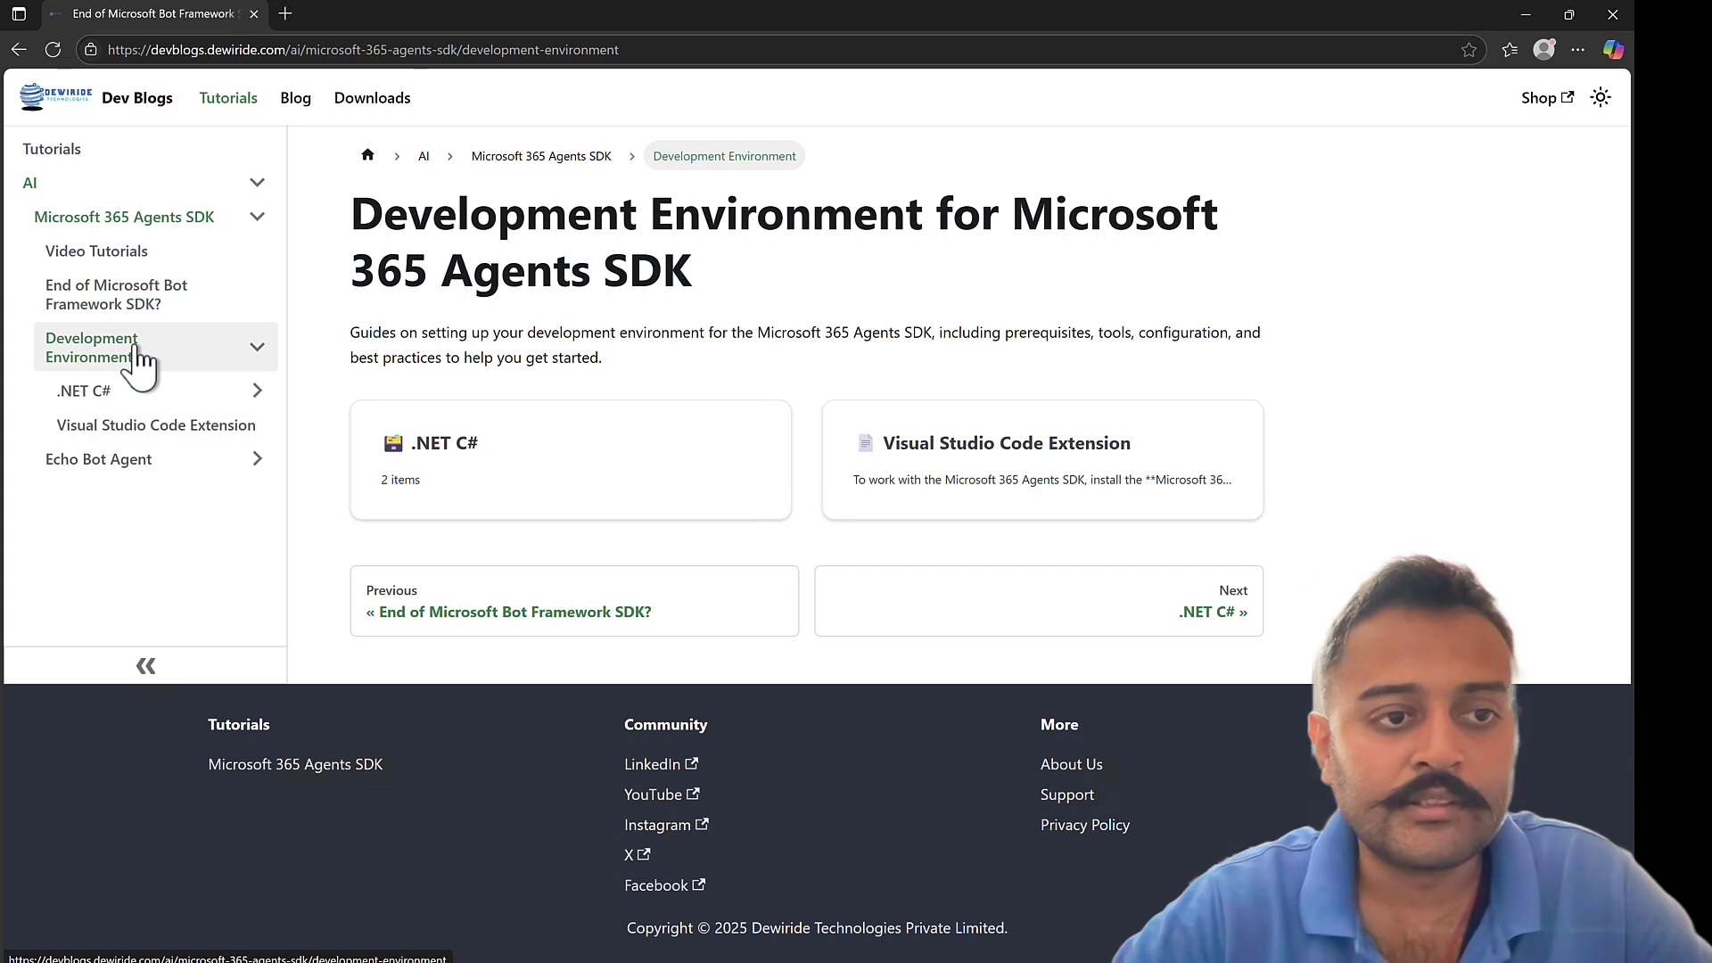
click(134, 397)
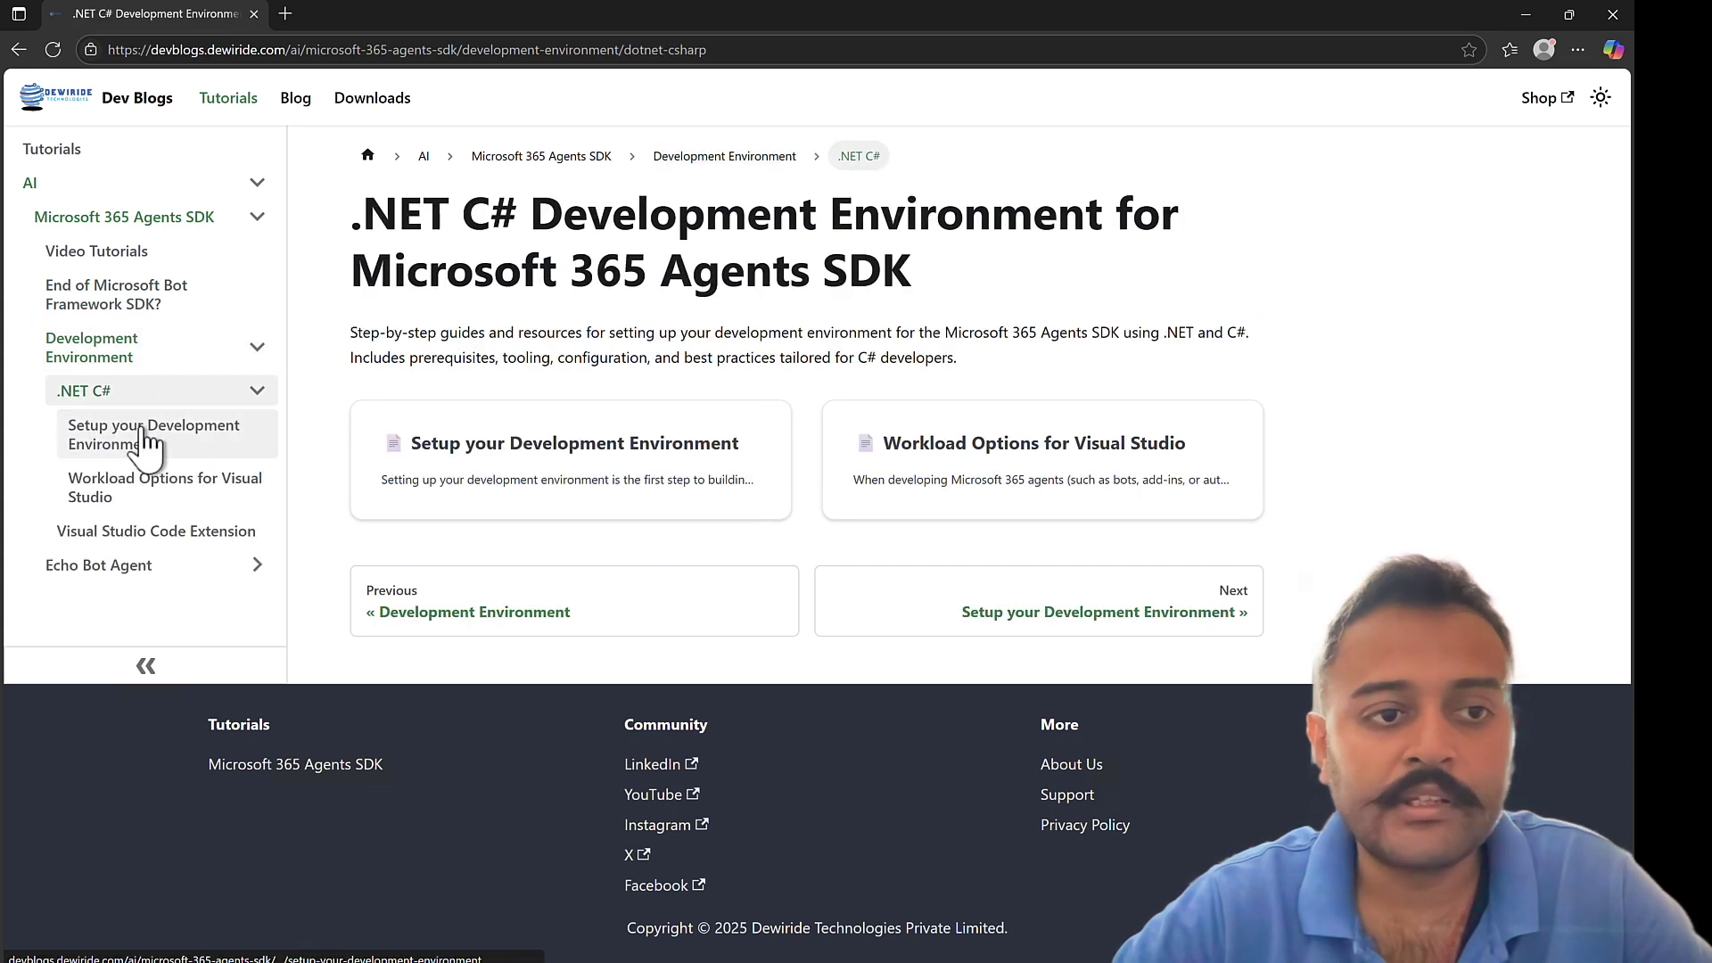
click(147, 441)
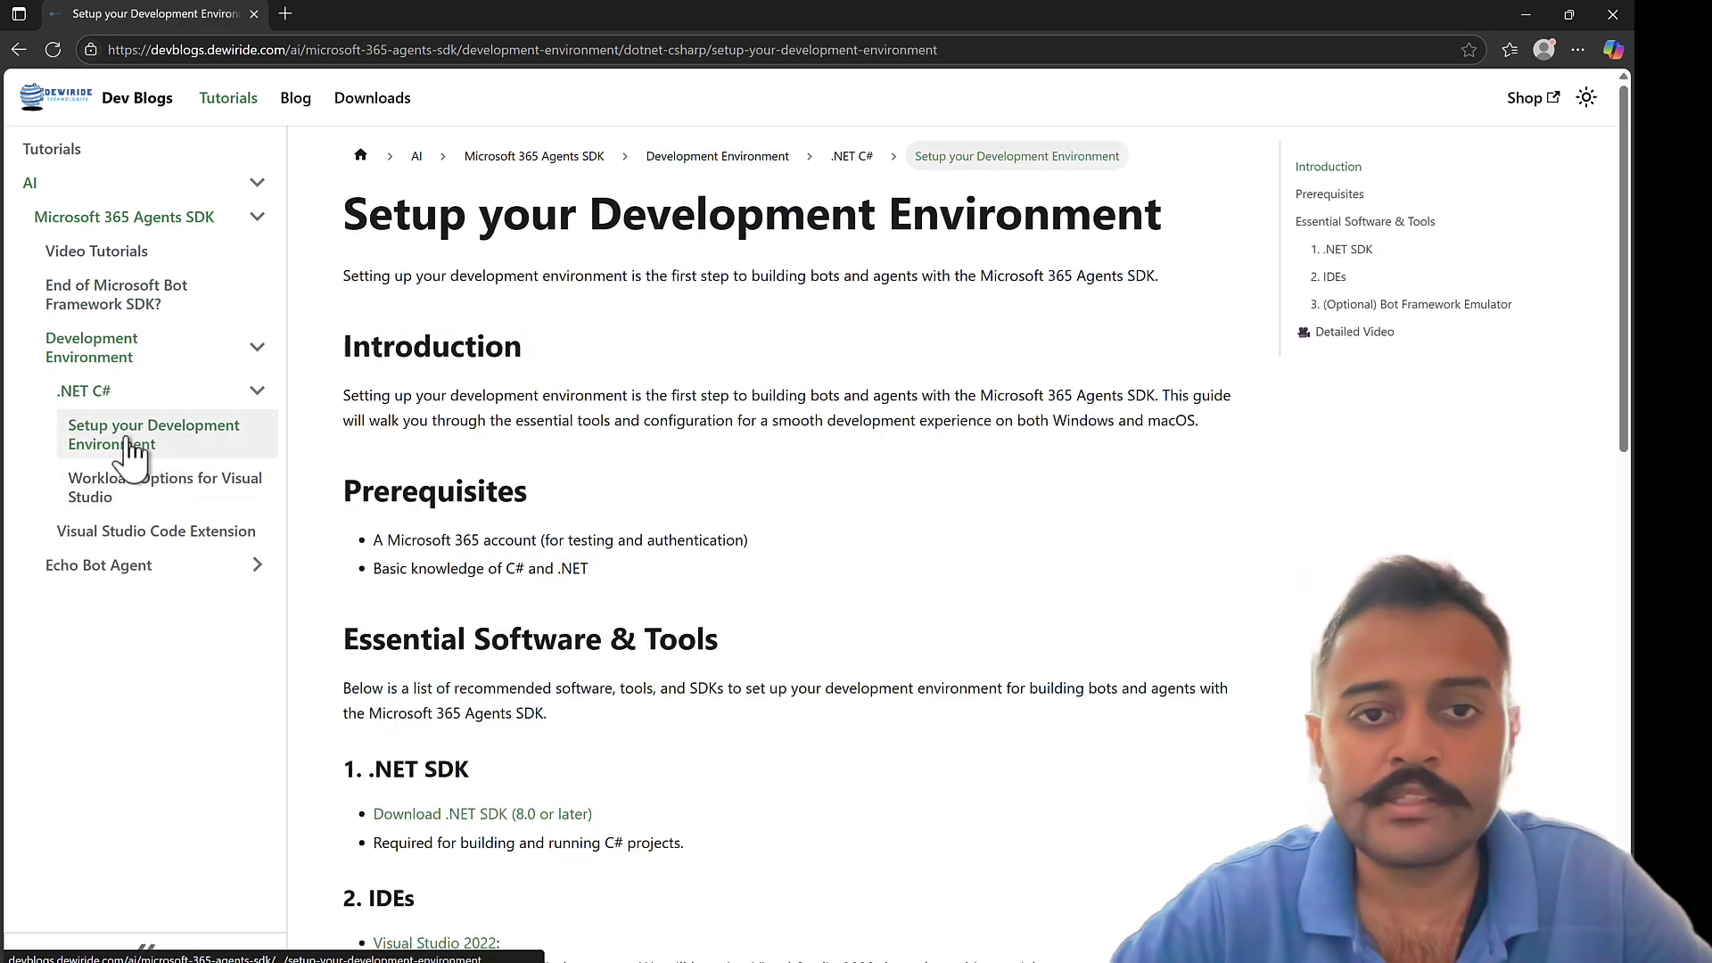
scroll(554, 393, down, 5)
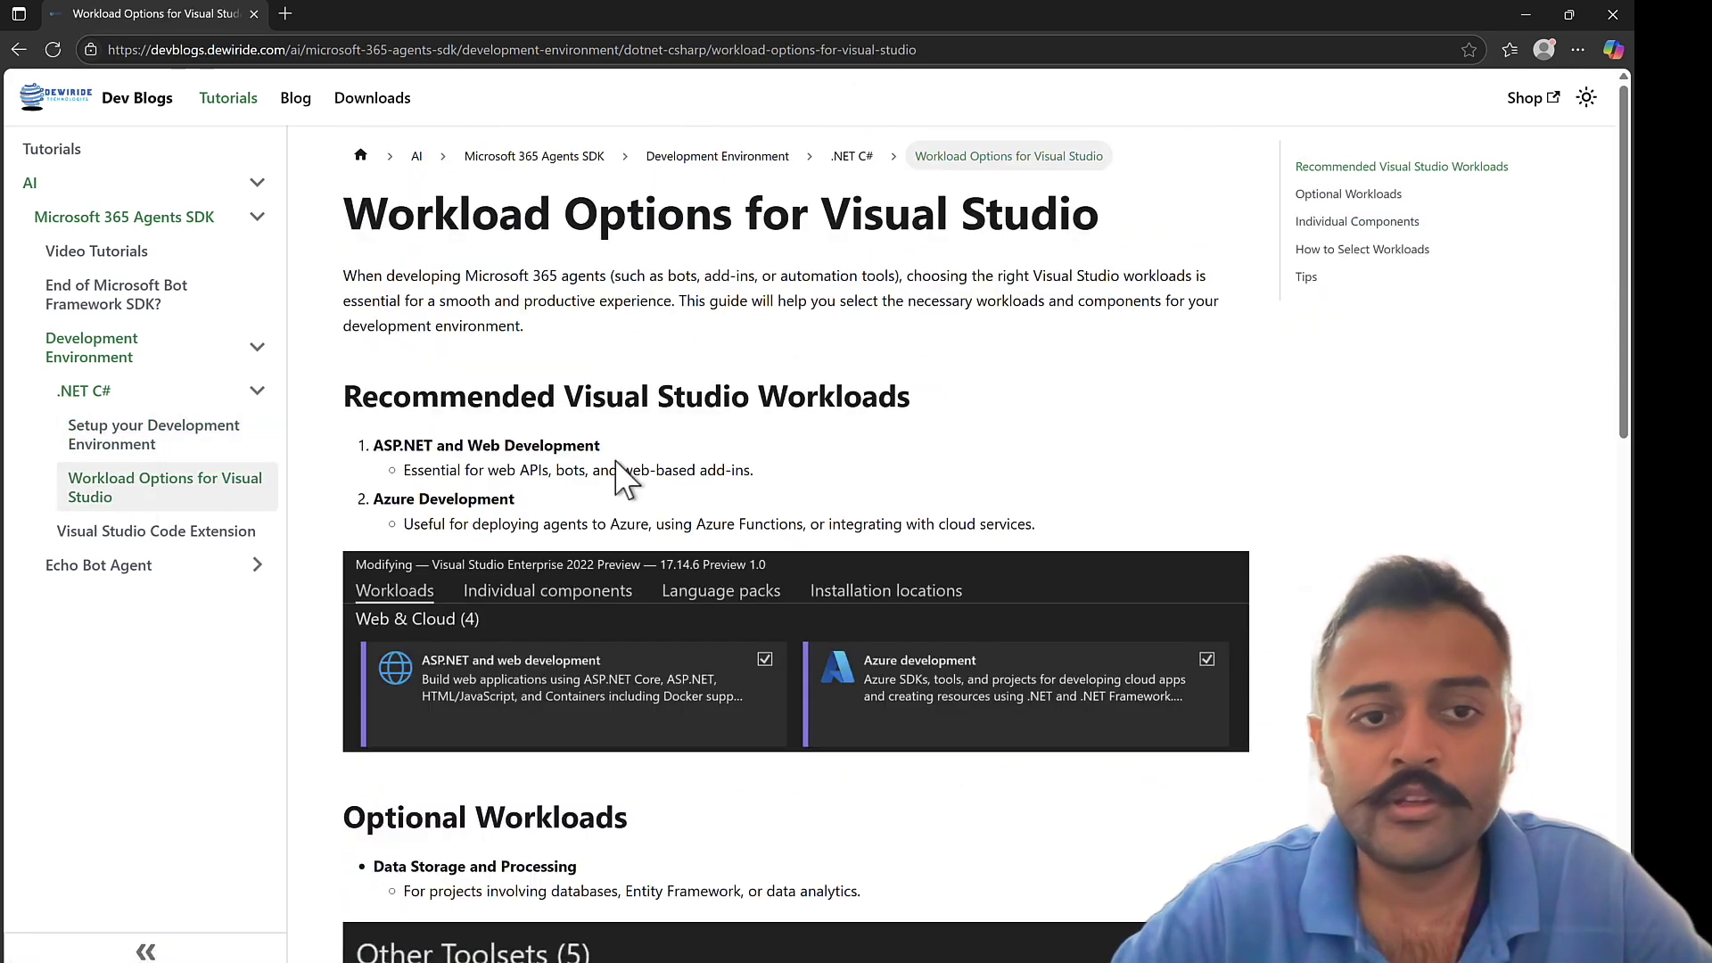
- Read through the Workload Options for Visual Studio guide, including its individual components and workload selection instructions
scroll(624, 477, down, 4)
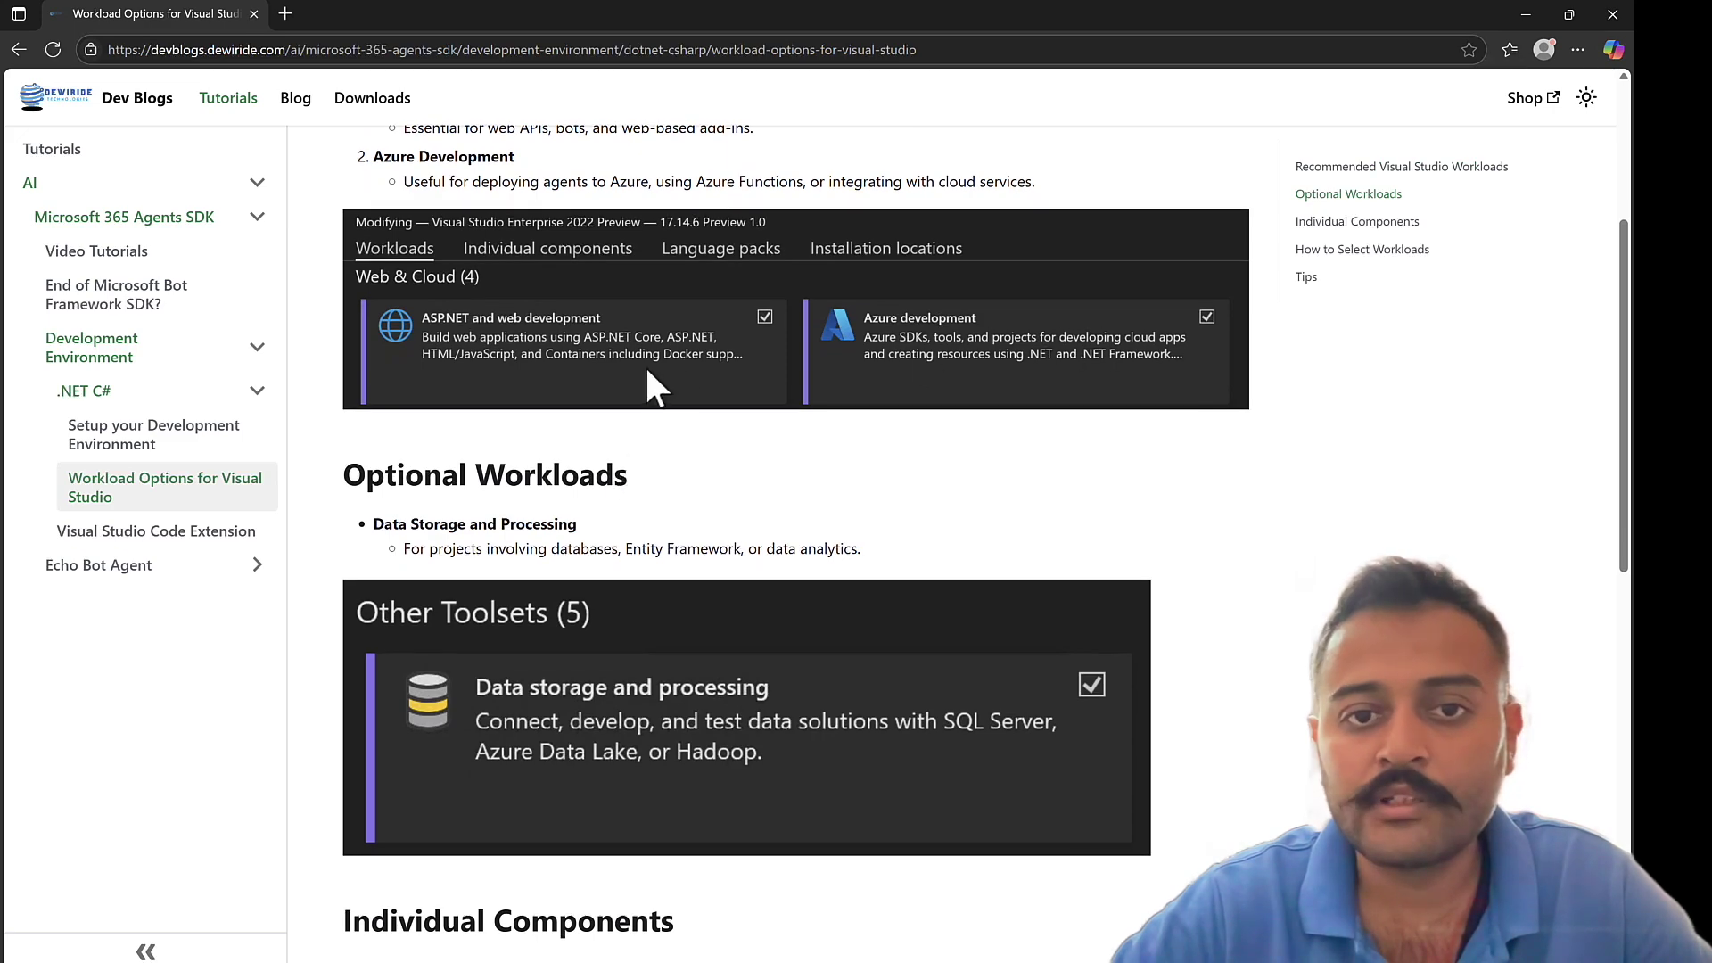
scroll(589, 555, down, 6)
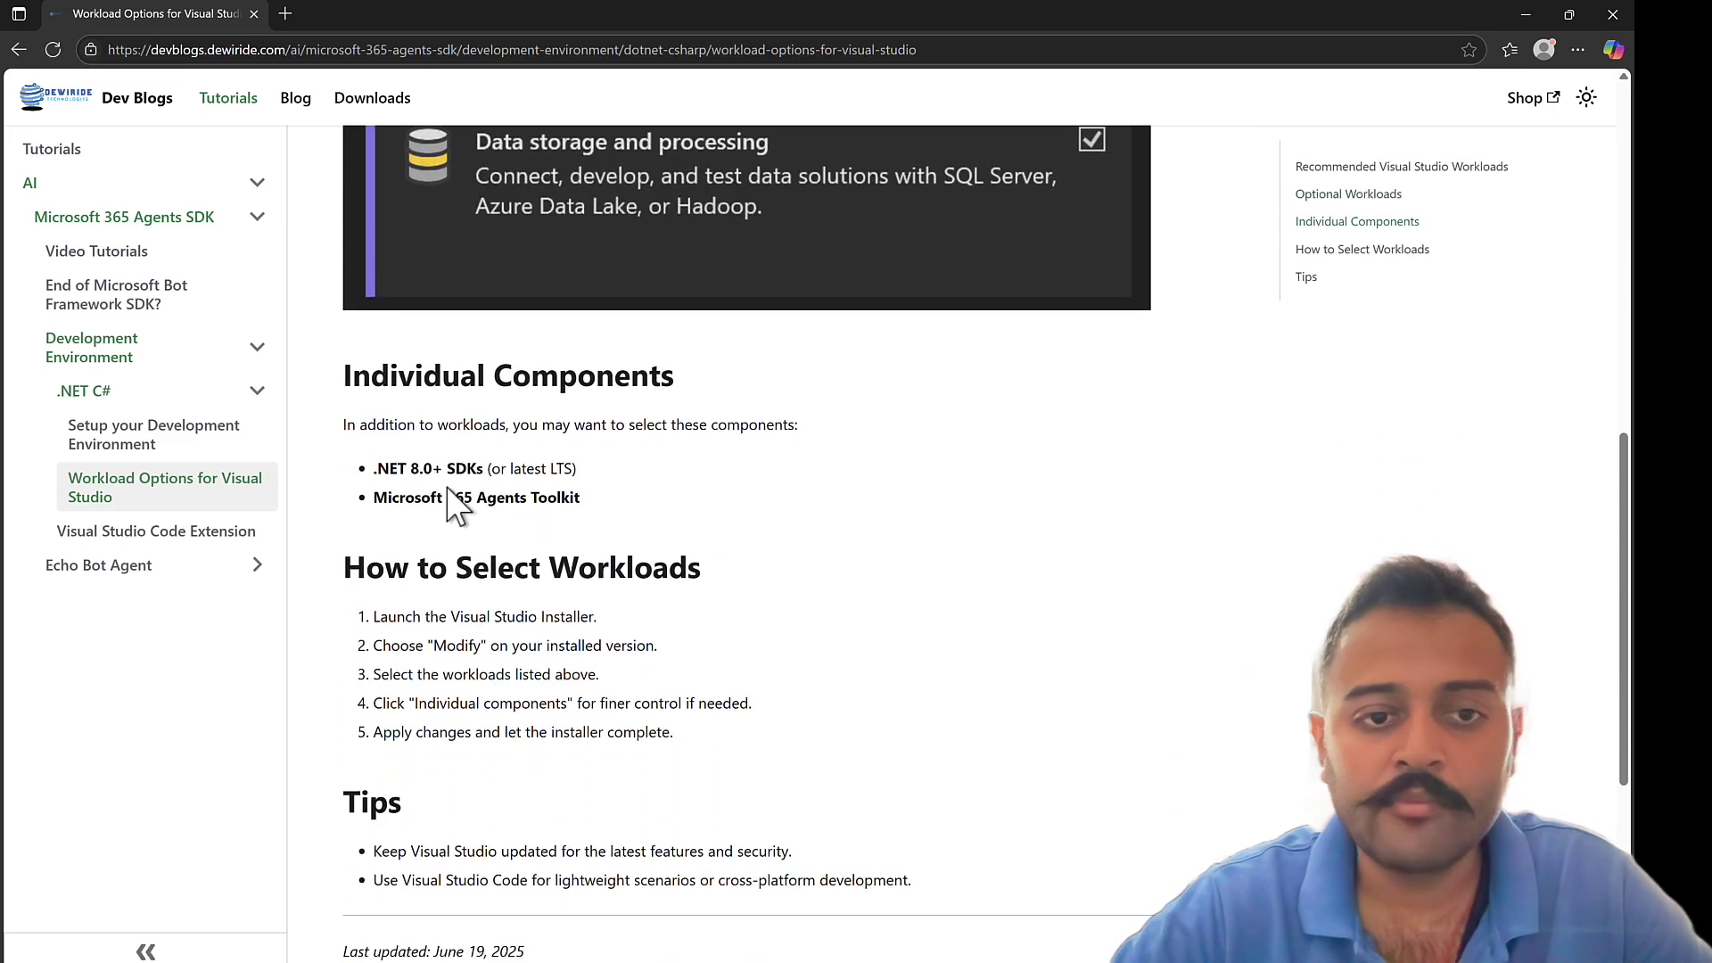
scroll(531, 567, down, 3)
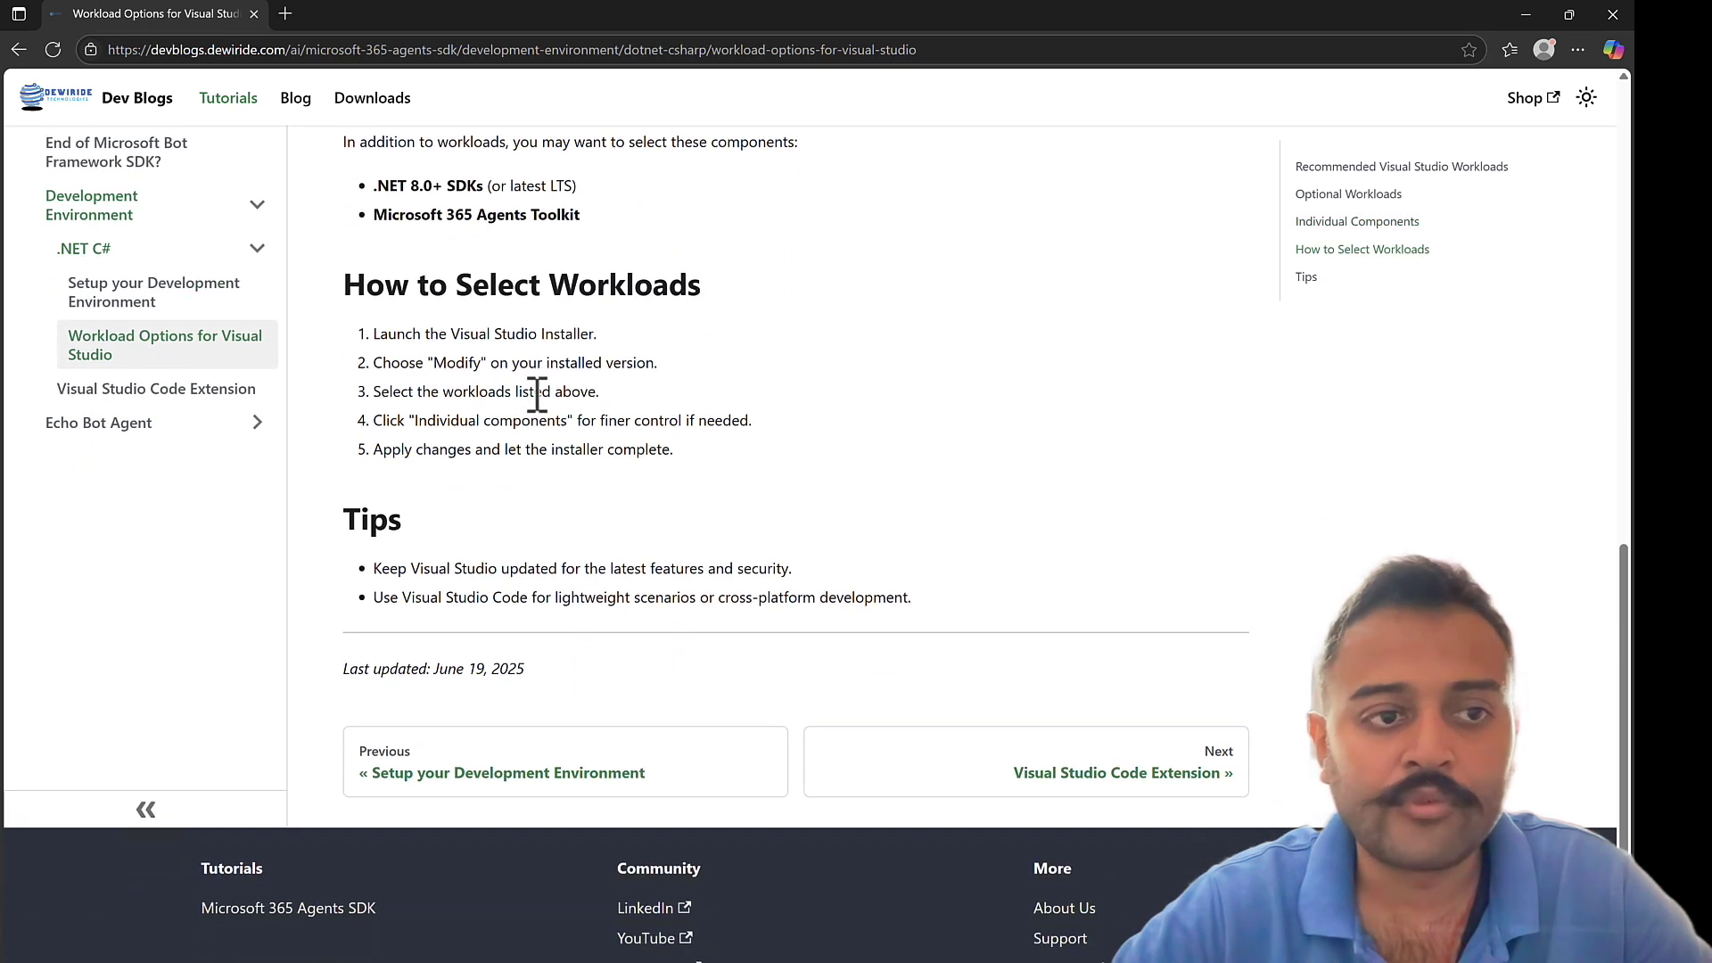
scroll(537, 393, up, 7)
- Read the Visual Studio Code Extension guide and collapse the Development Environment section of the tutorial navigation
click(159, 539)
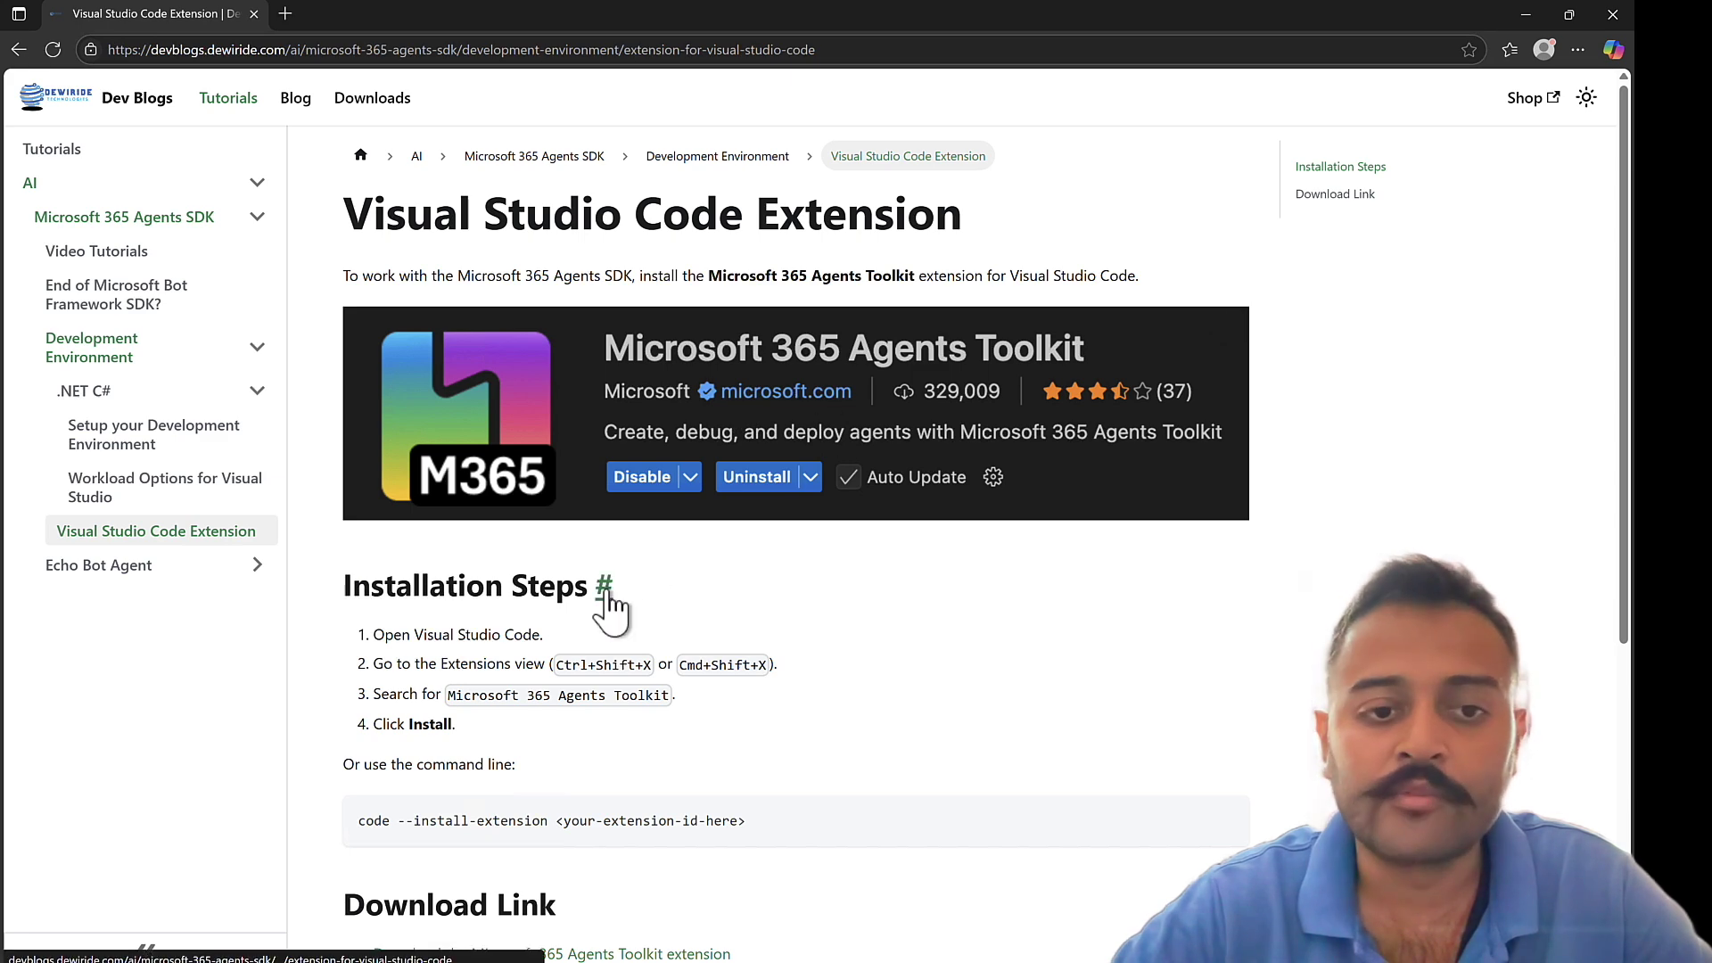
scroll(613, 593, down, 5)
scroll(613, 593, up, 4)
scroll(613, 593, up, 1)
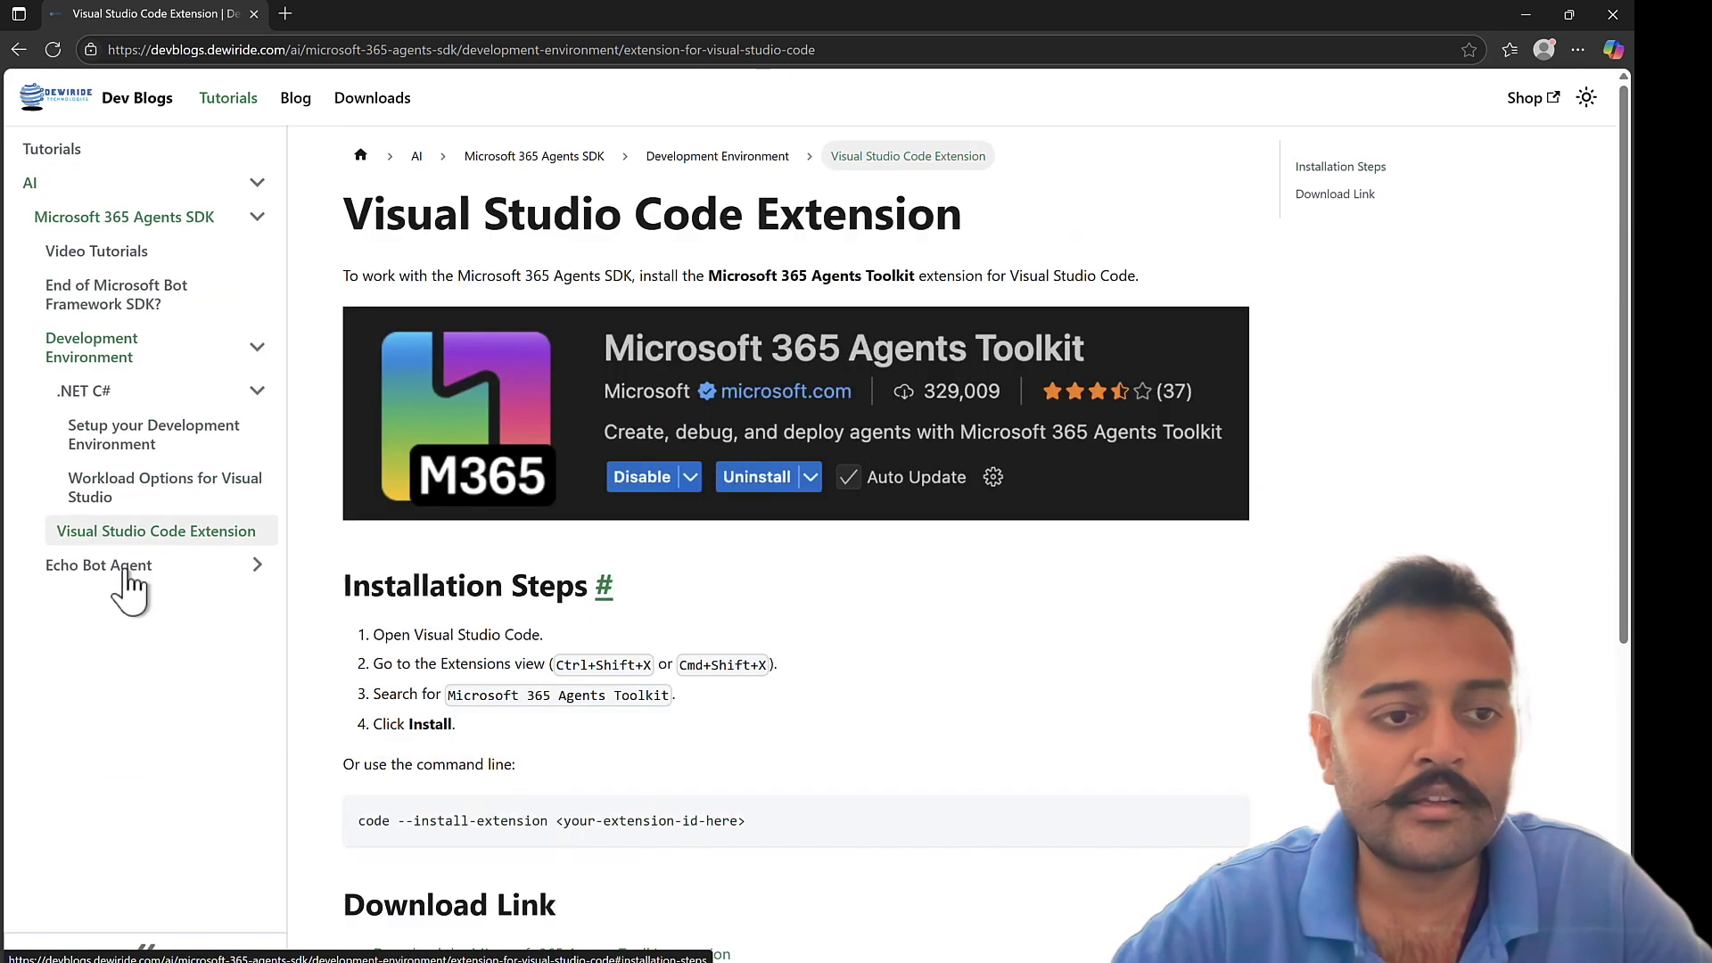
click(256, 351)
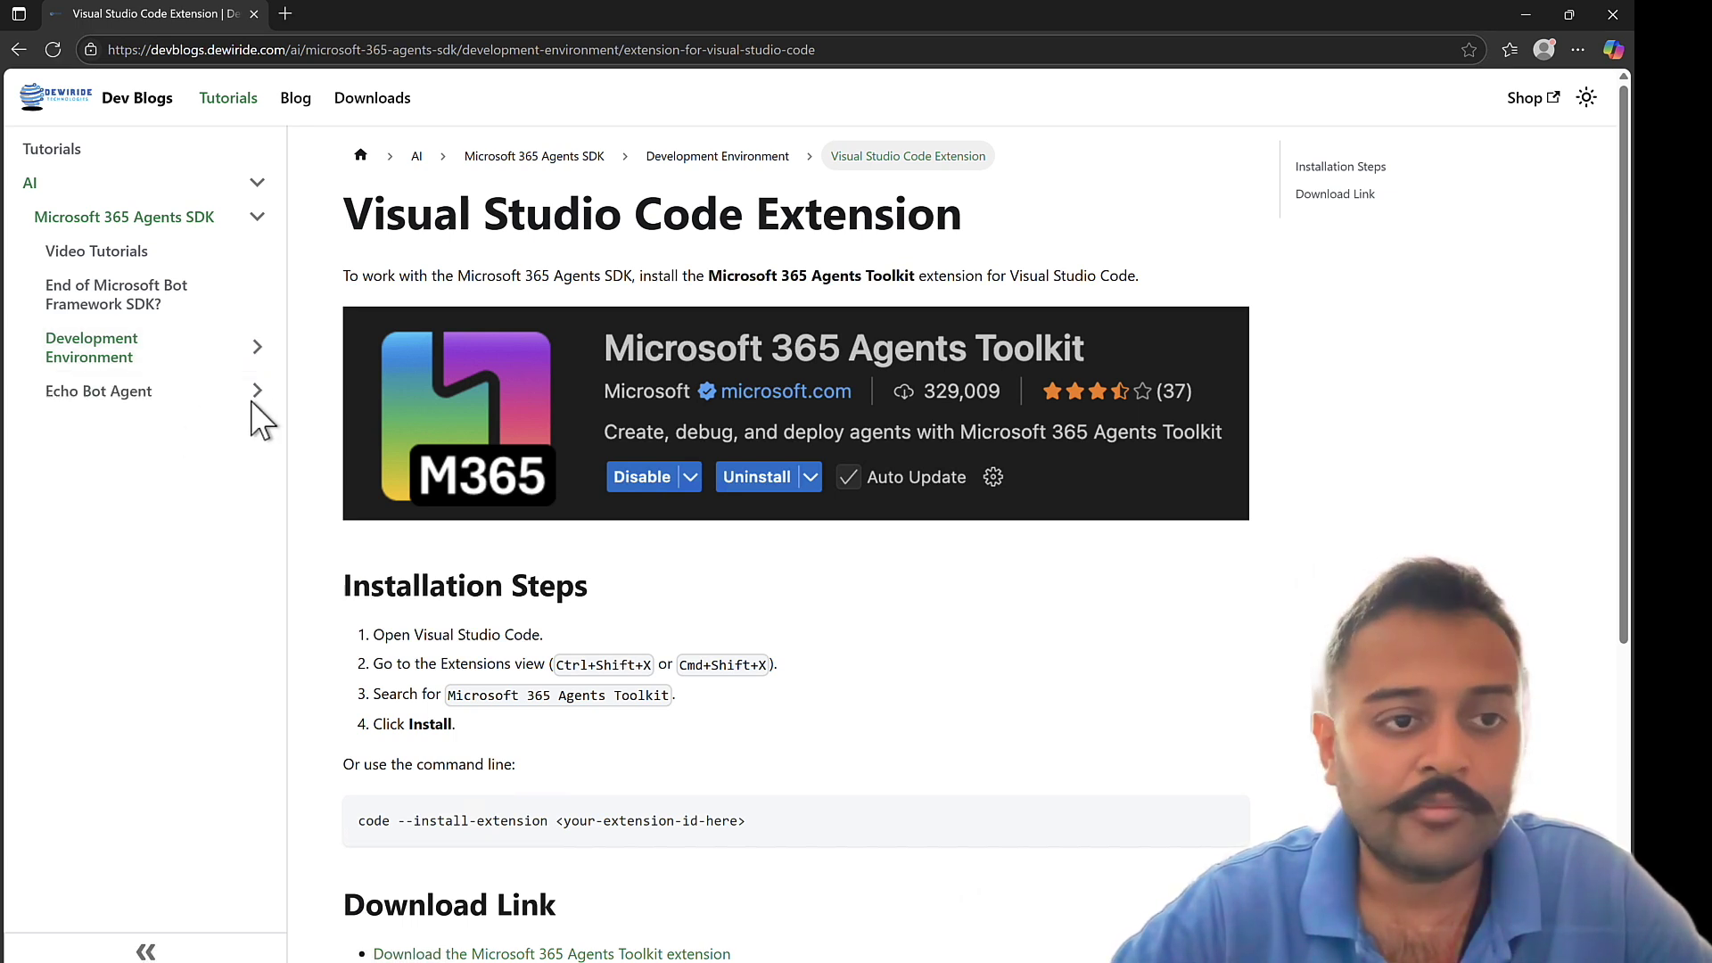
mouse_move(1166, 7)
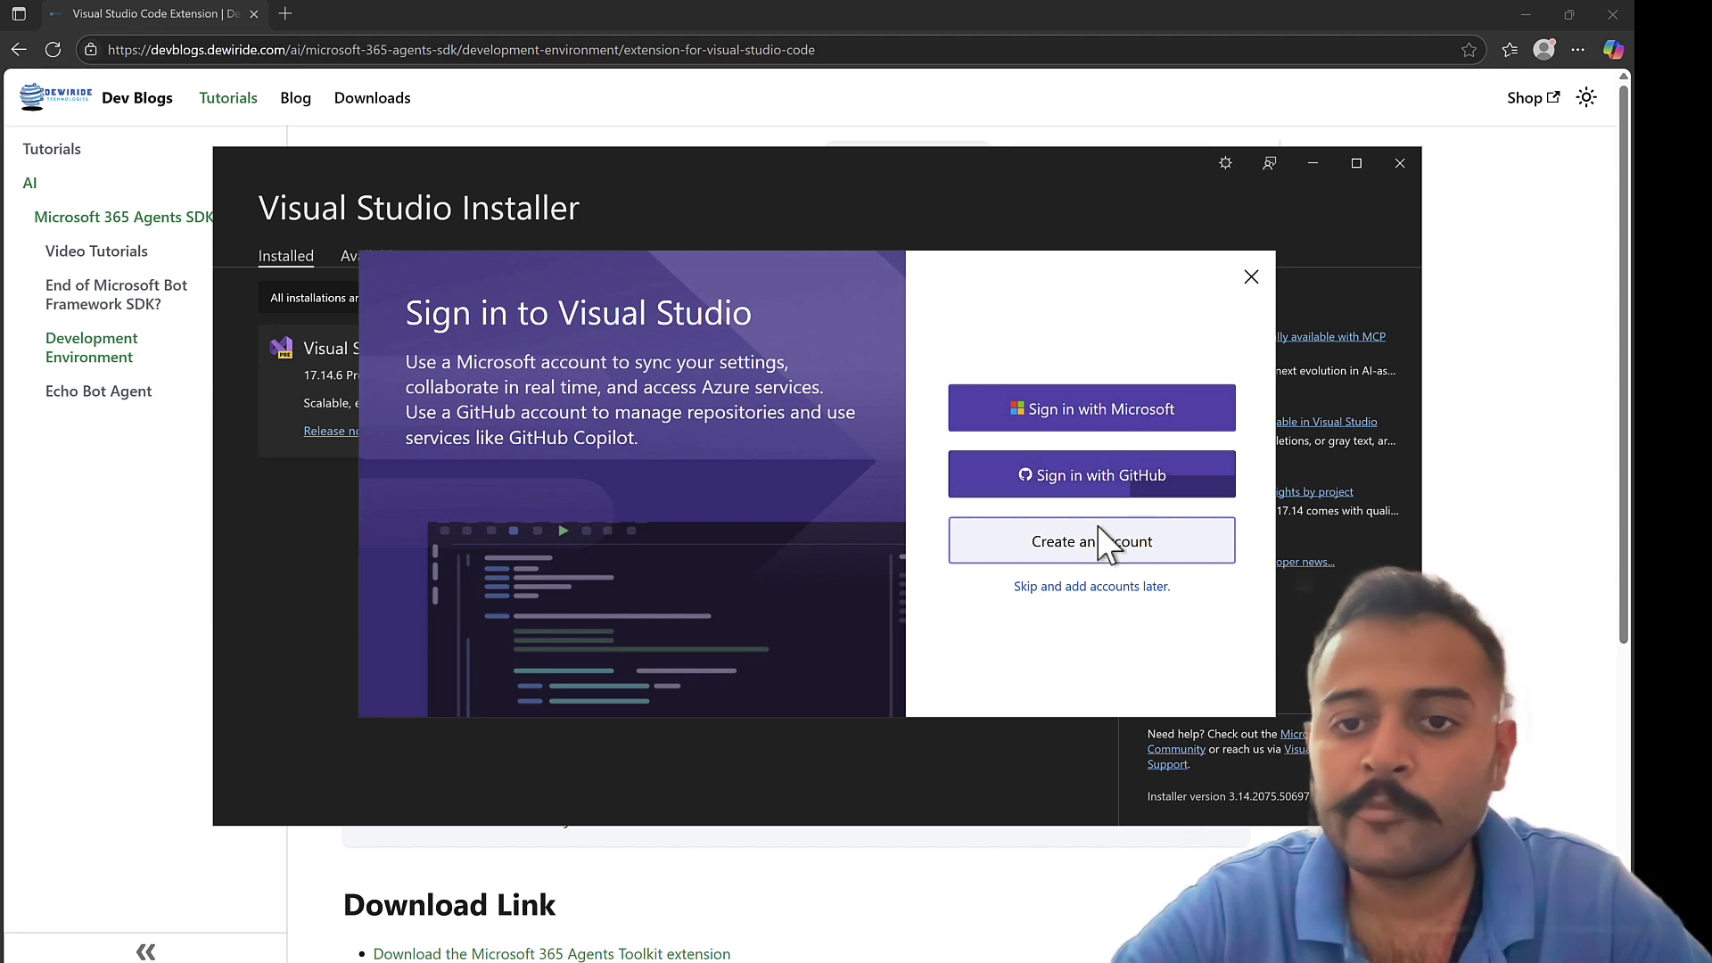
- Skip the Visual Studio account sign-in and launch the program with General development settings and the Dark color theme
click(1092, 586)
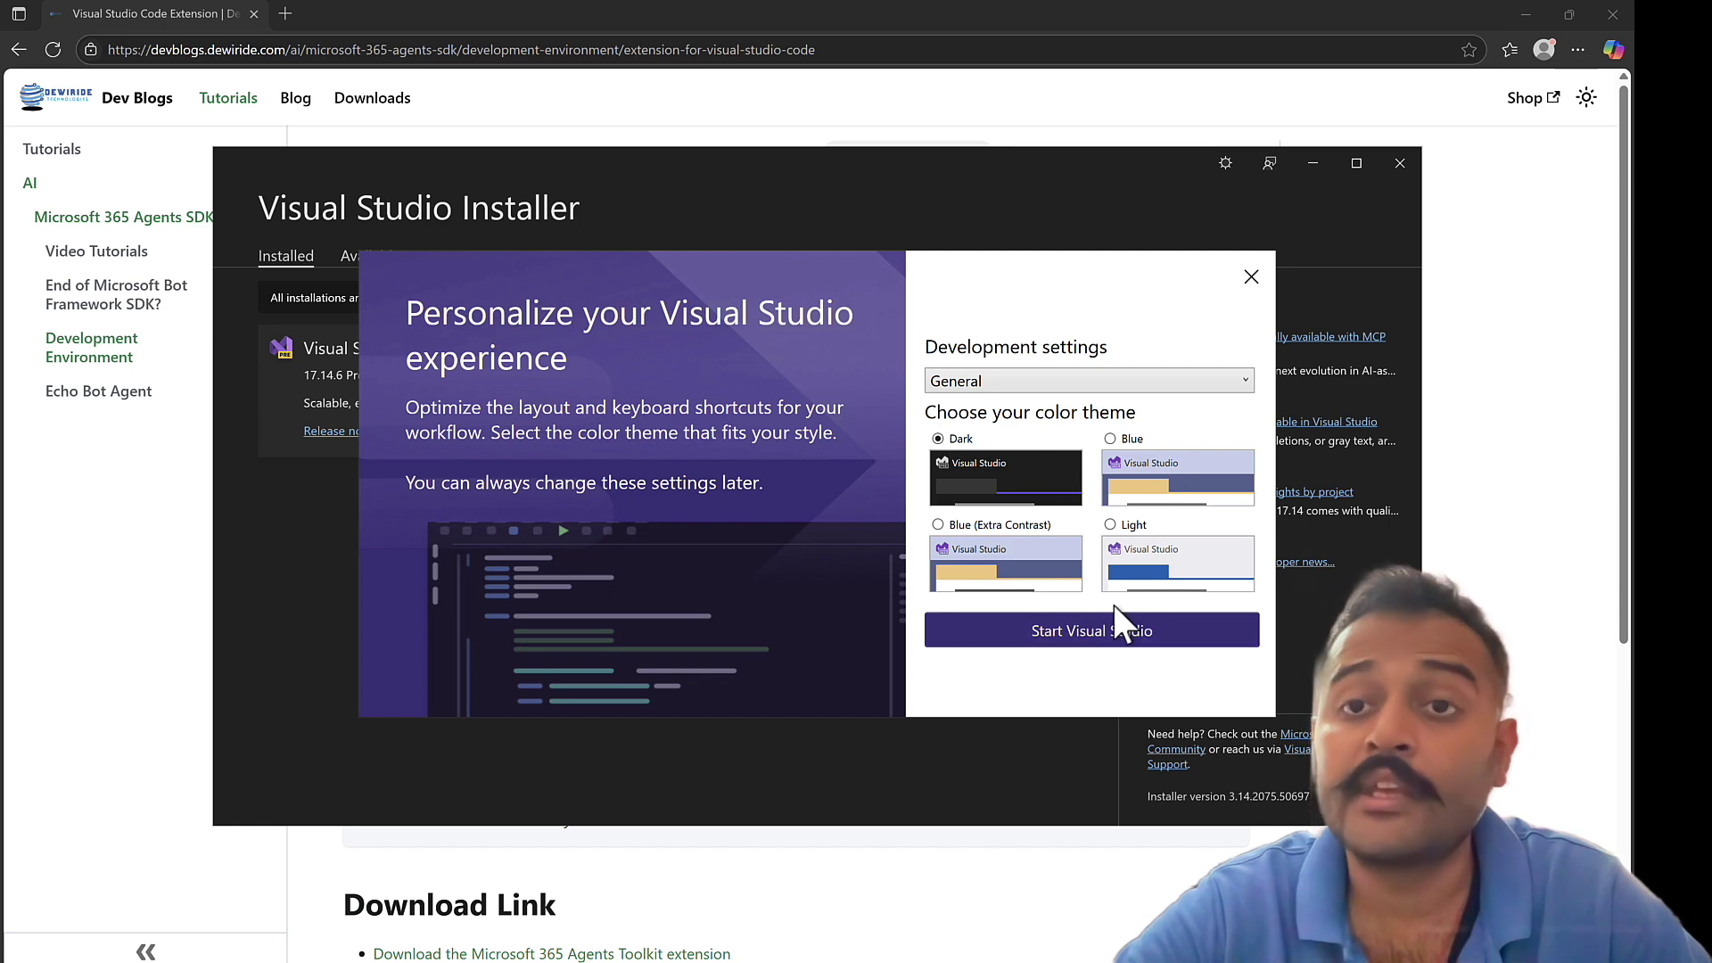
click(1089, 633)
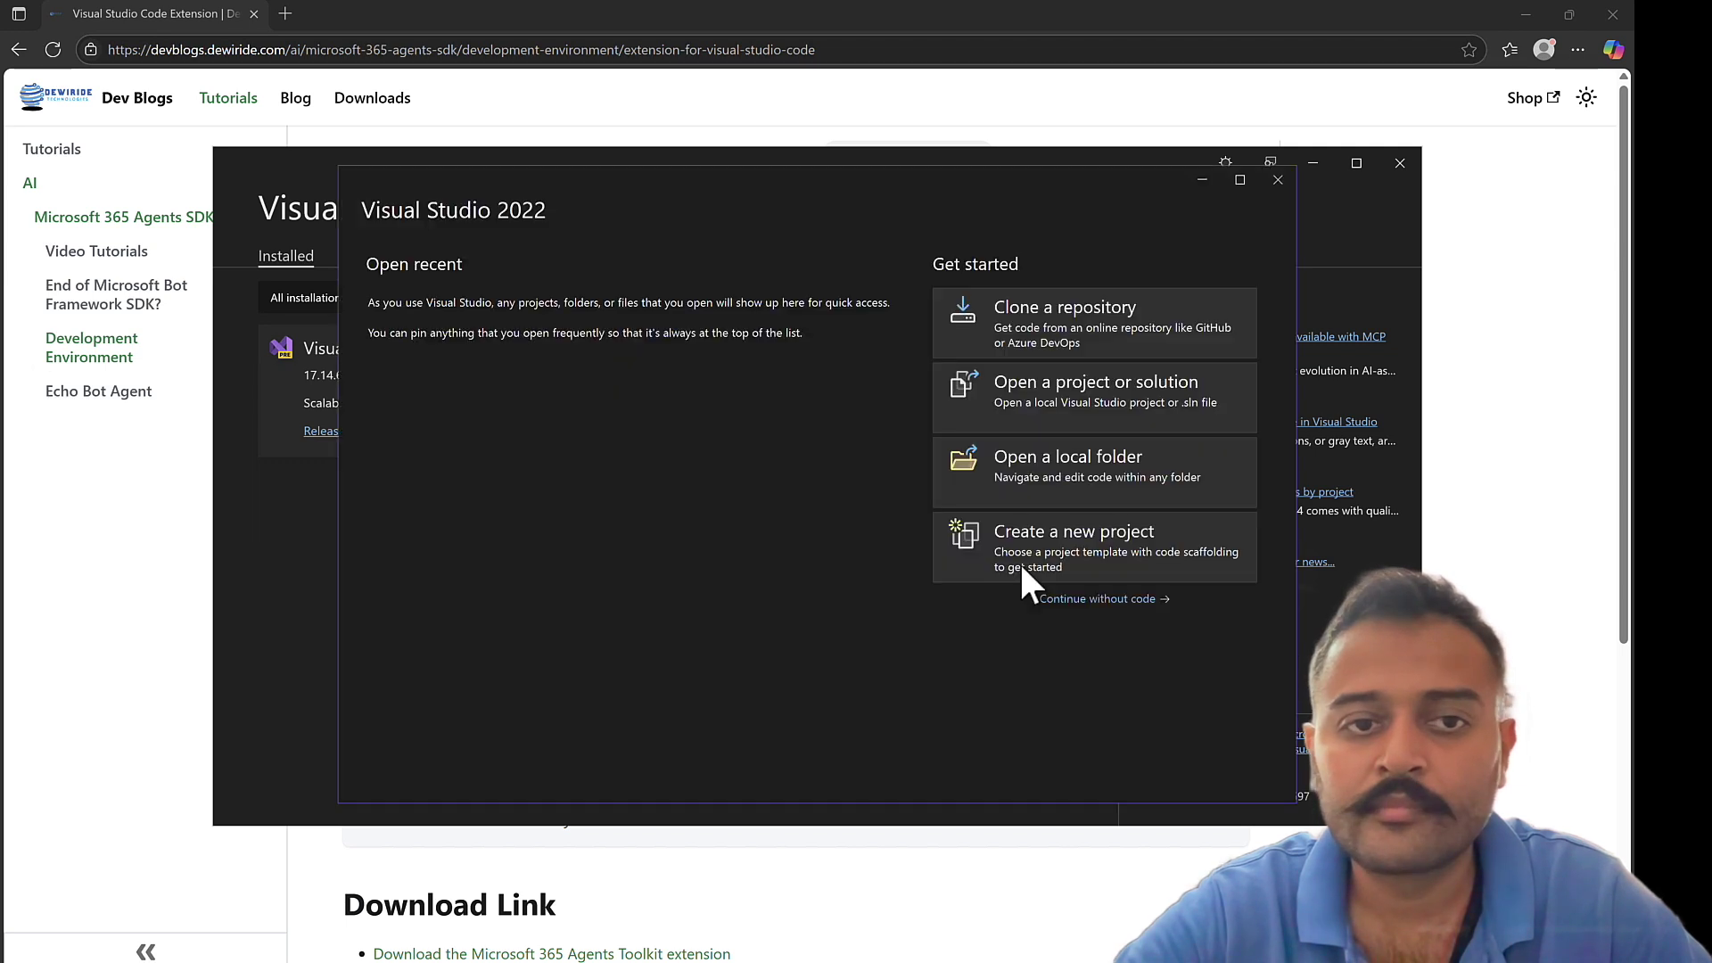
- Start a new project from the Microsoft 365 Agents template, found by searching the templates for 365
click(1108, 547)
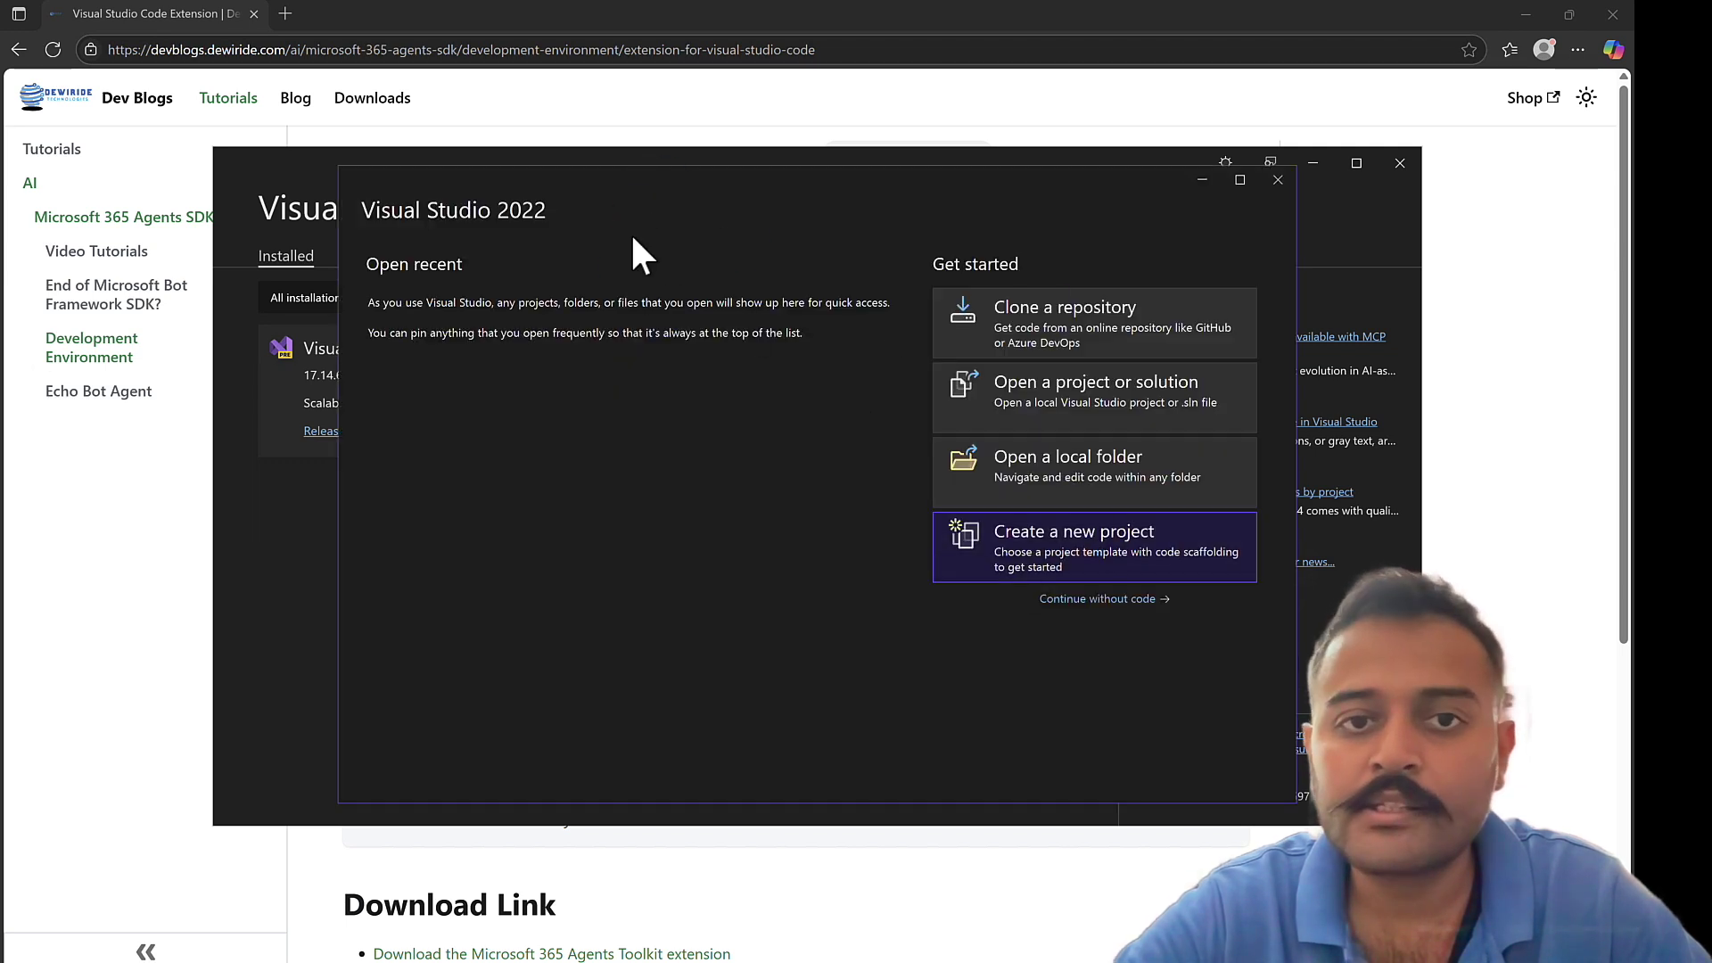
click(1061, 553)
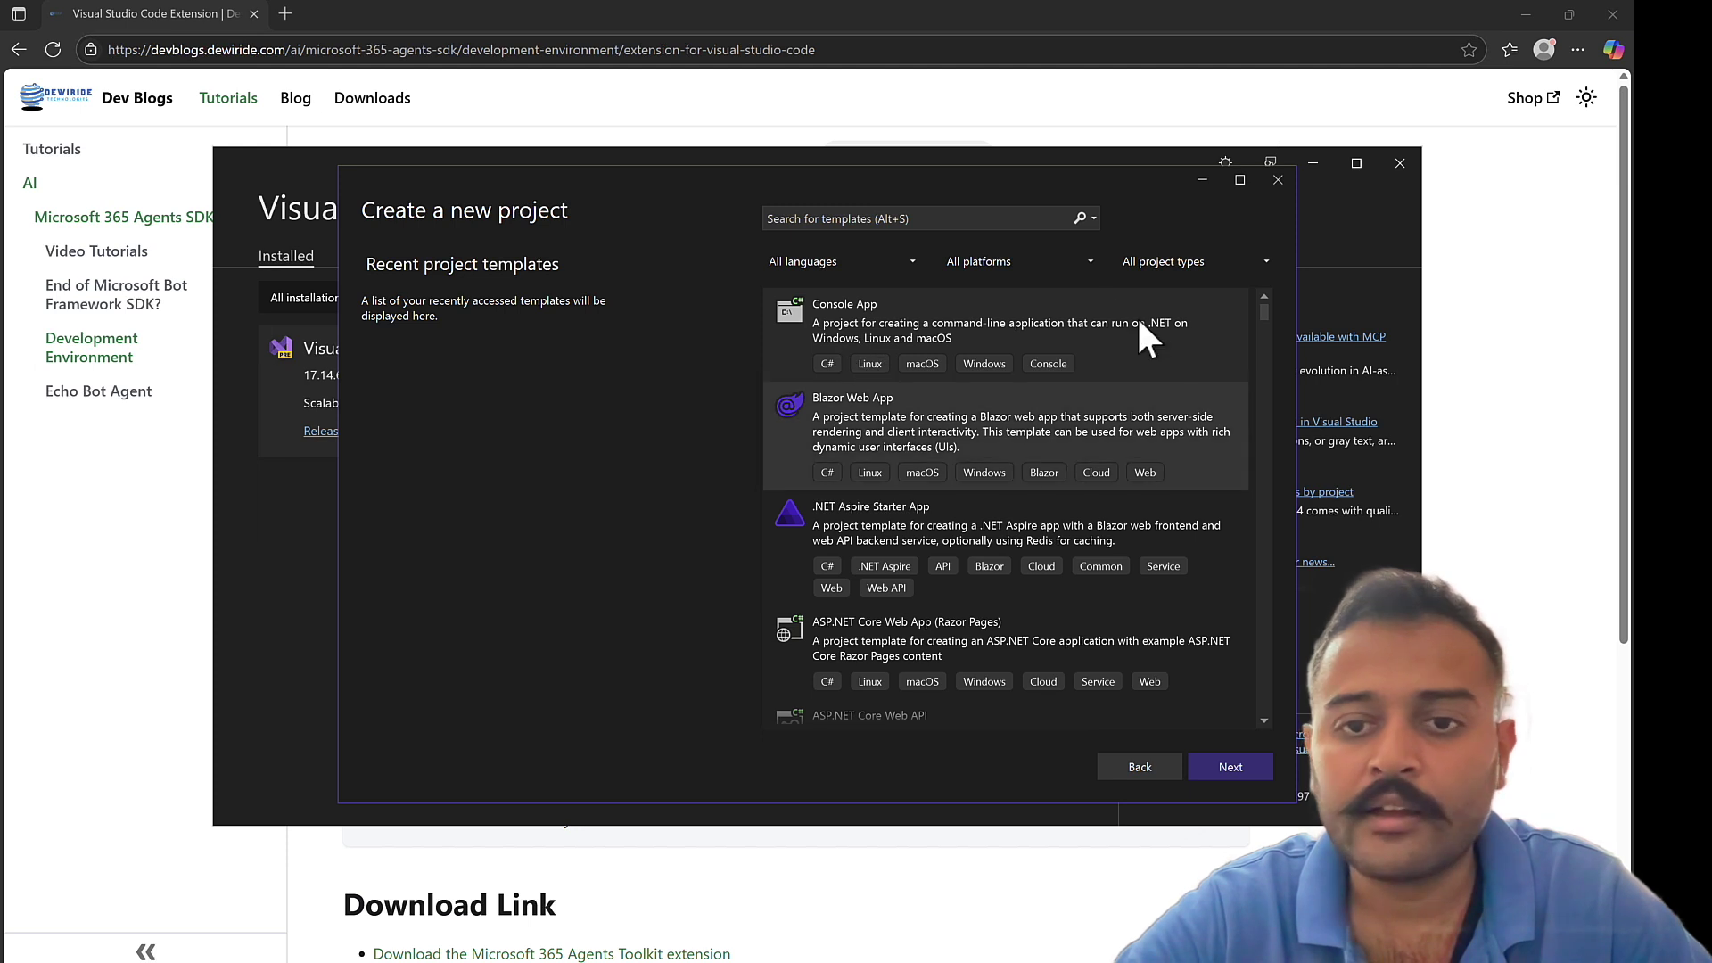
click(958, 220)
text(3)
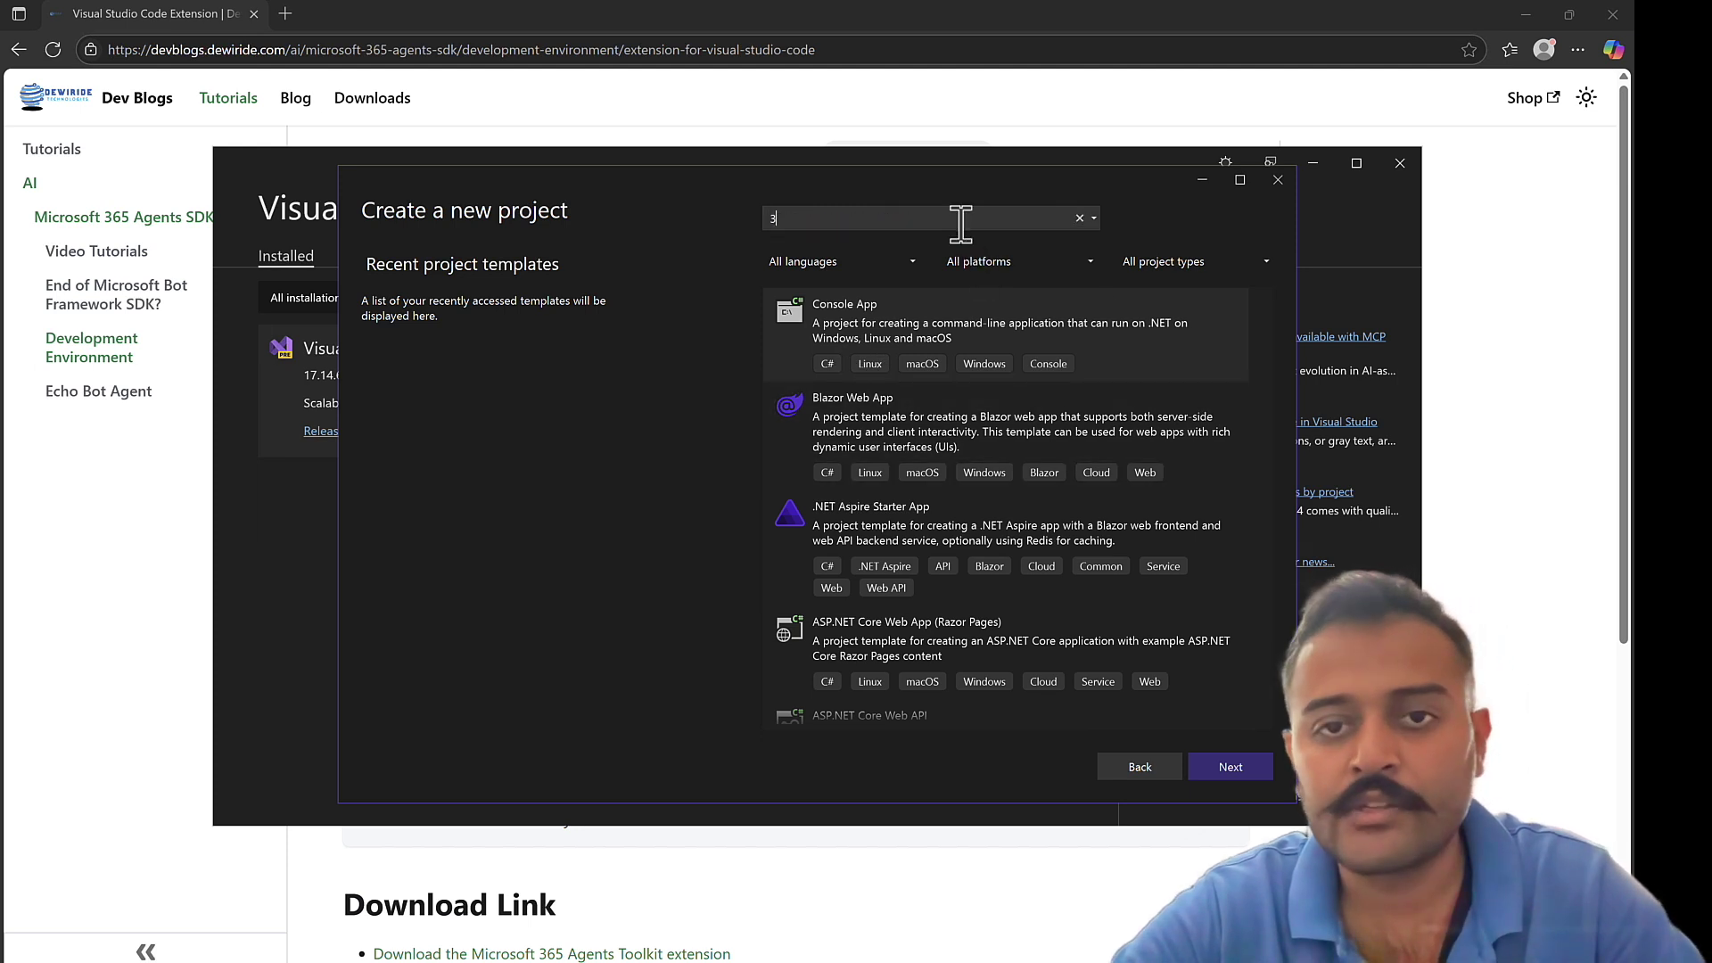
text(65)
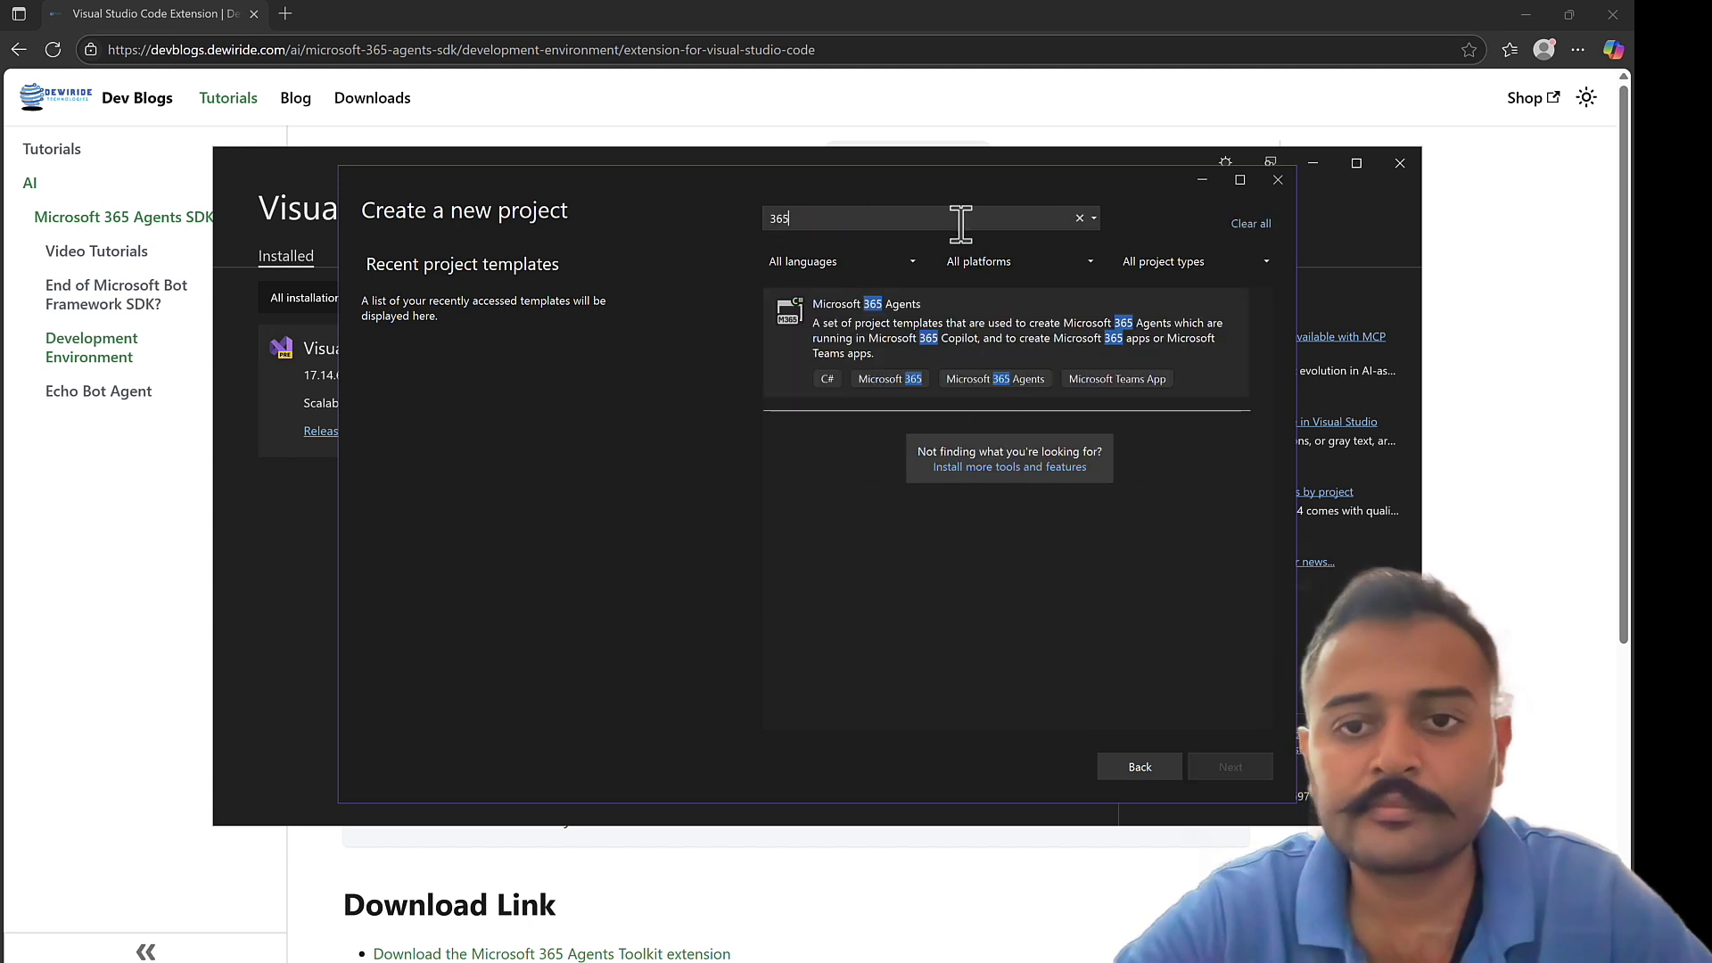
click(964, 323)
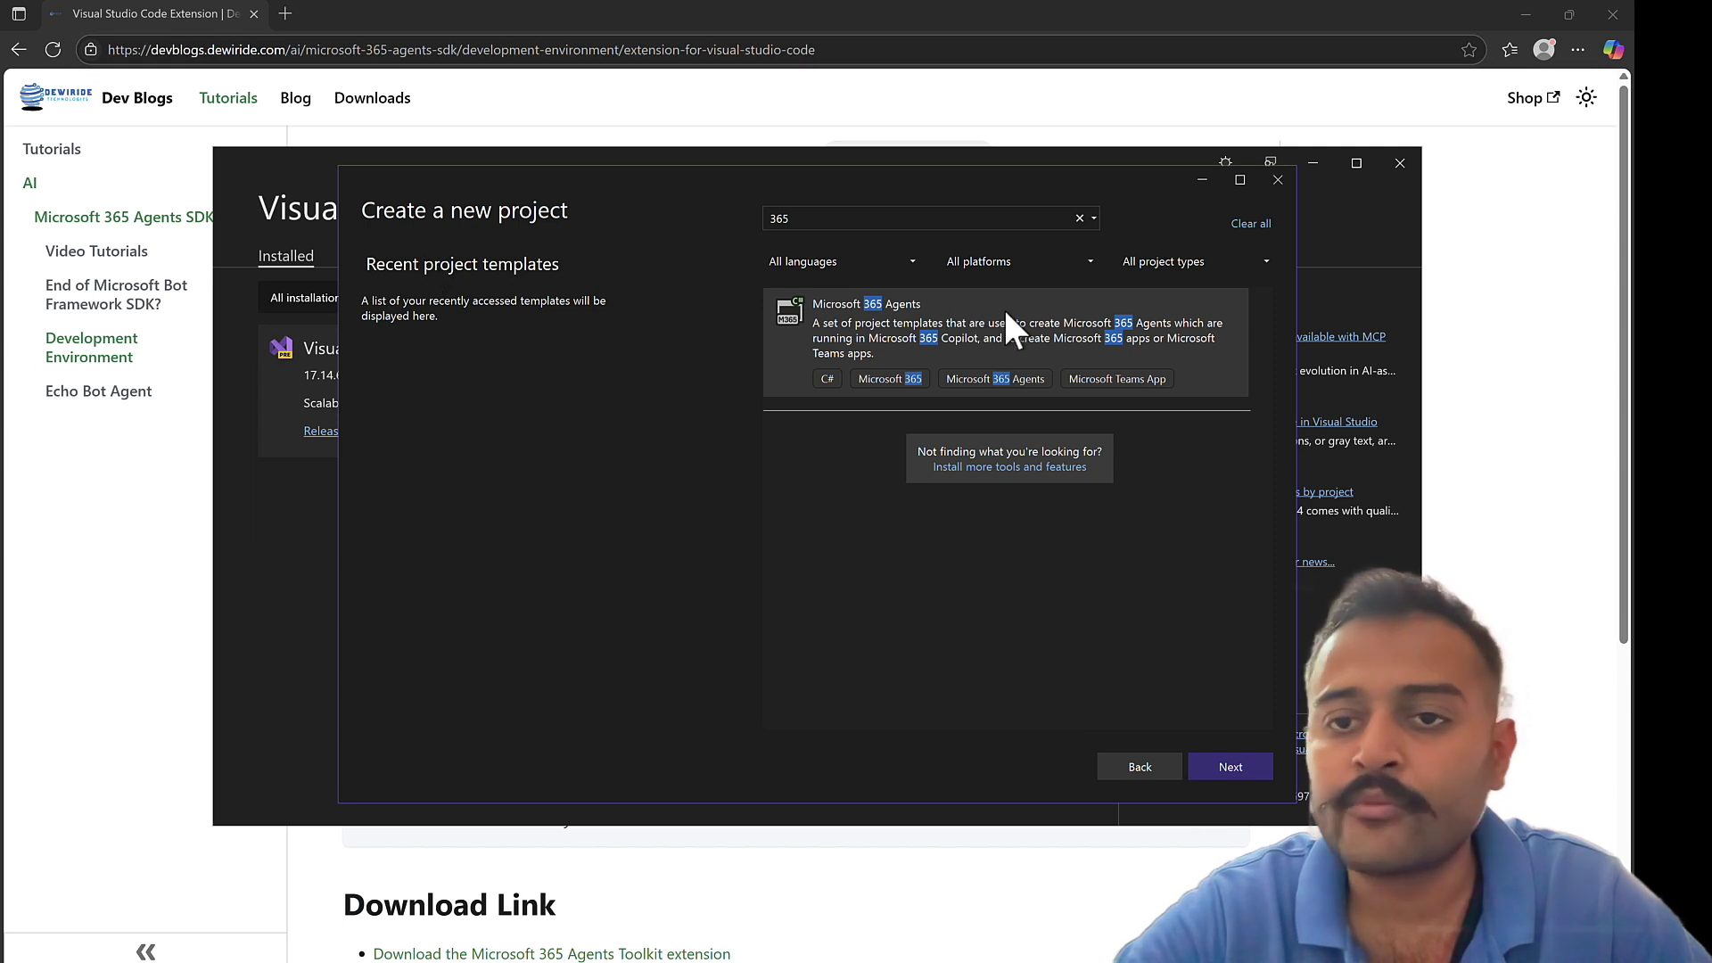
click(1230, 768)
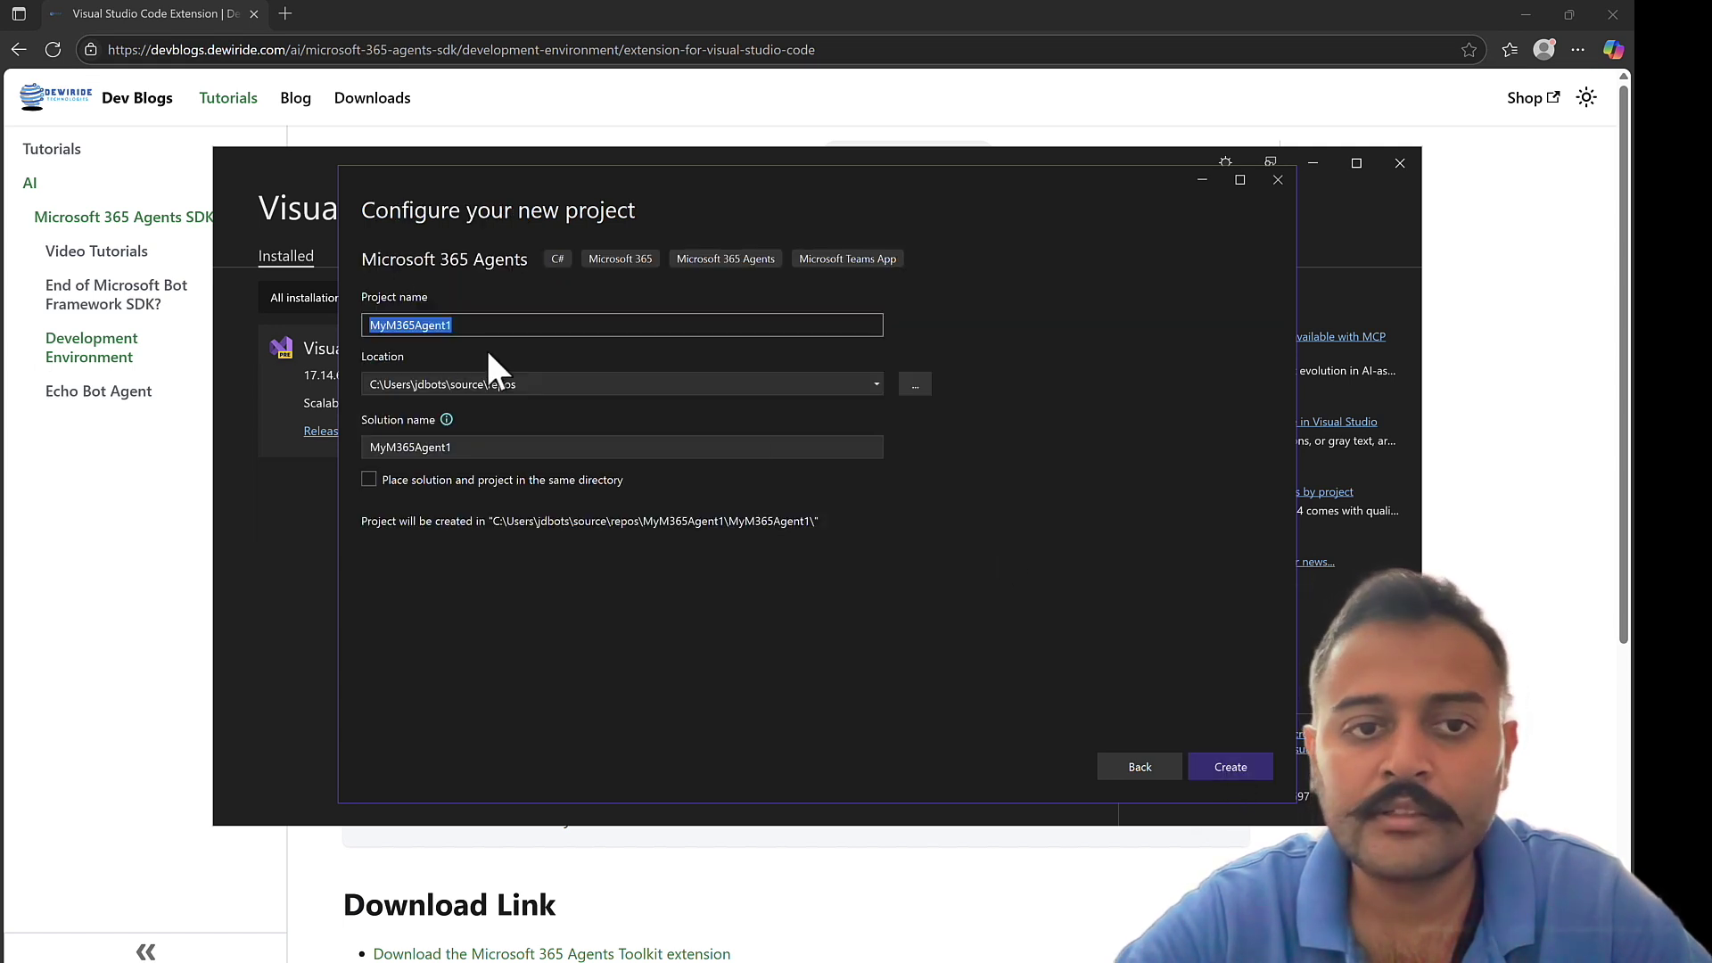
- Accept the default project name MyM365Agent1 and location, and choose Weather Agent as the app type after looking through the list
click(1253, 766)
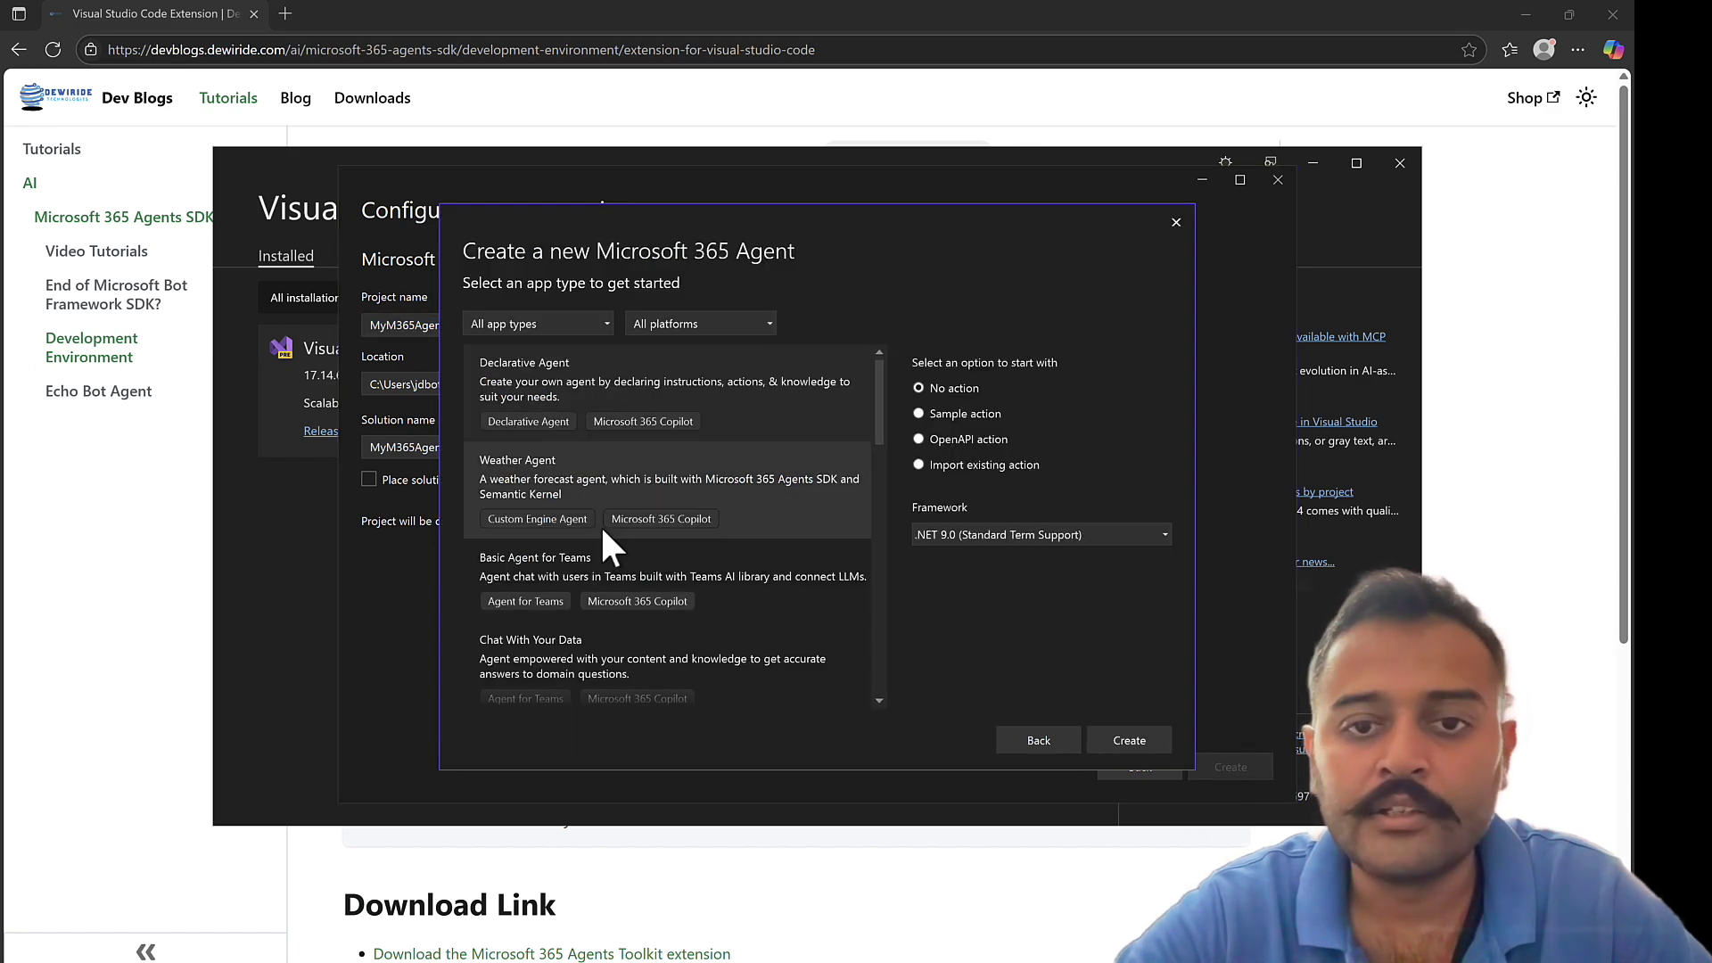
scroll(603, 530, down, 10)
scroll(603, 532, up, 10)
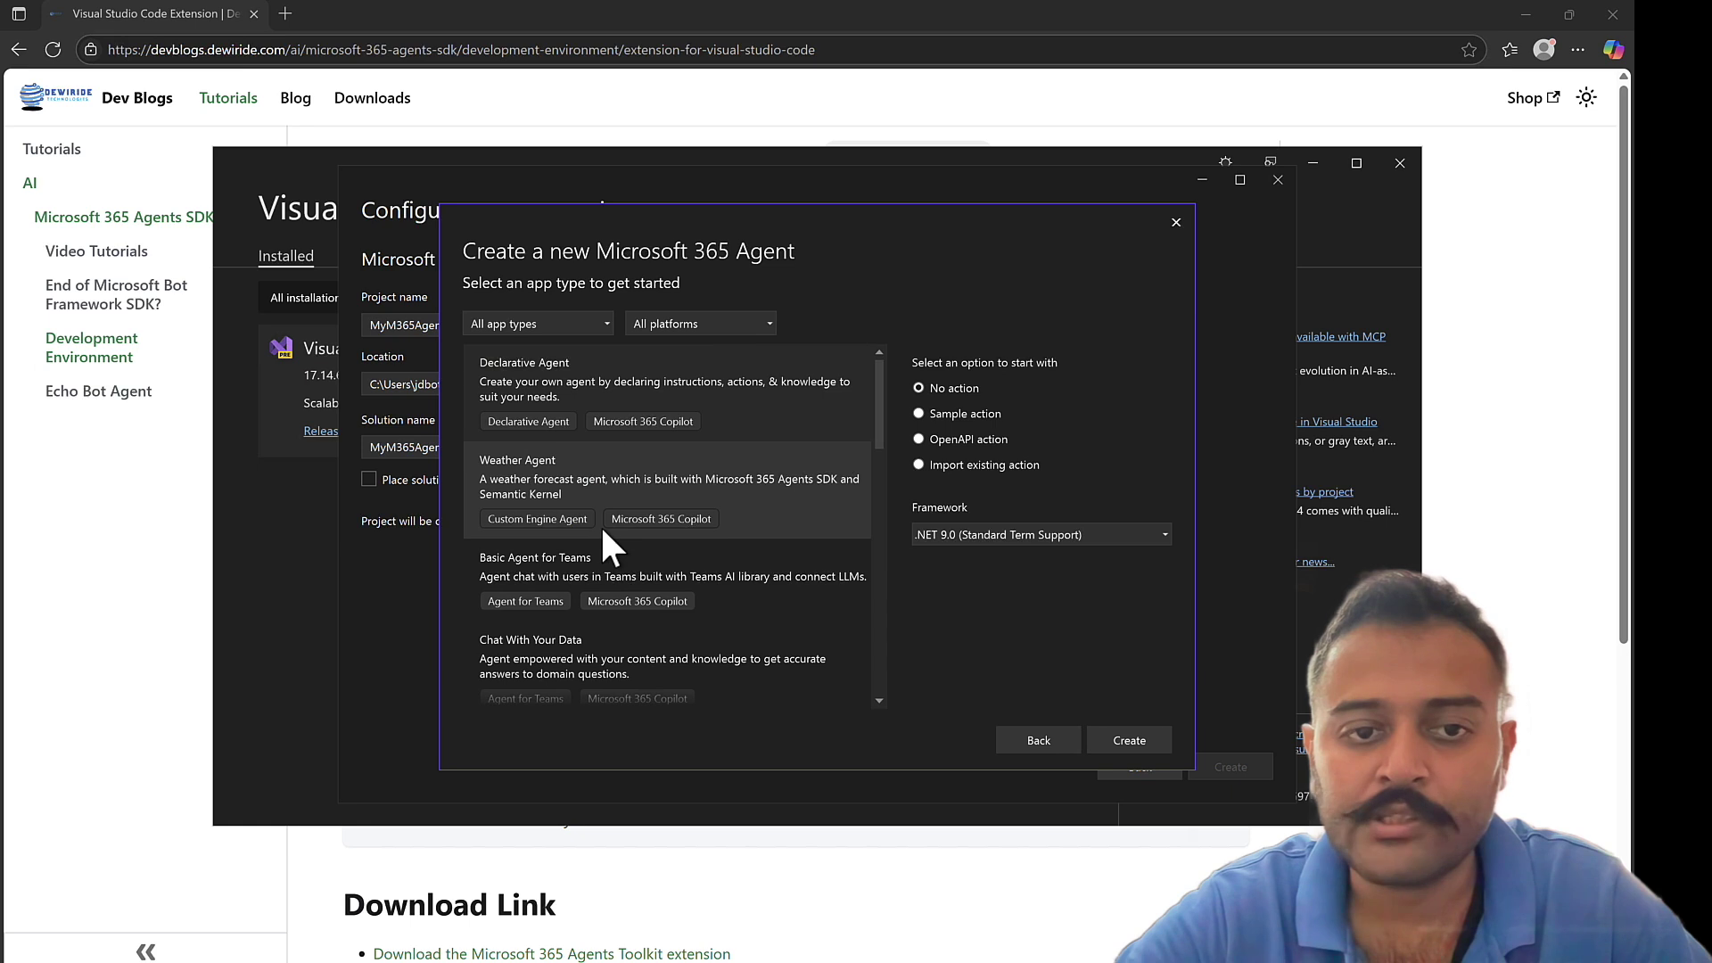
click(601, 524)
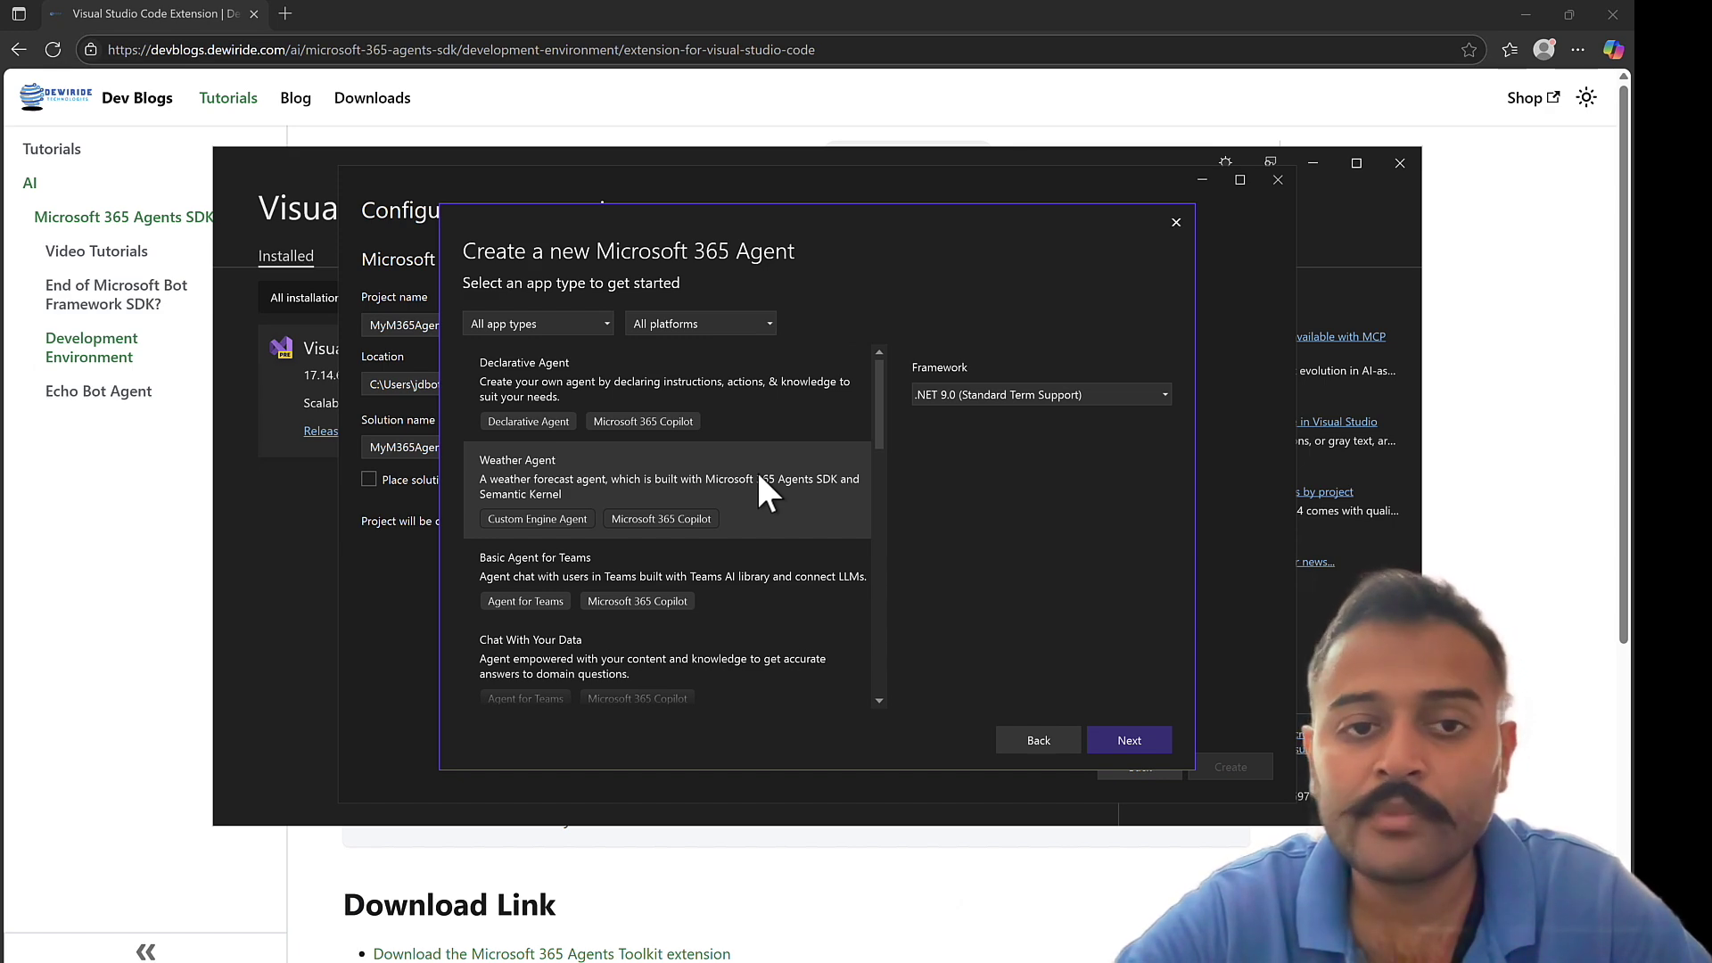
scroll(756, 469, down, 5)
scroll(756, 469, up, 5)
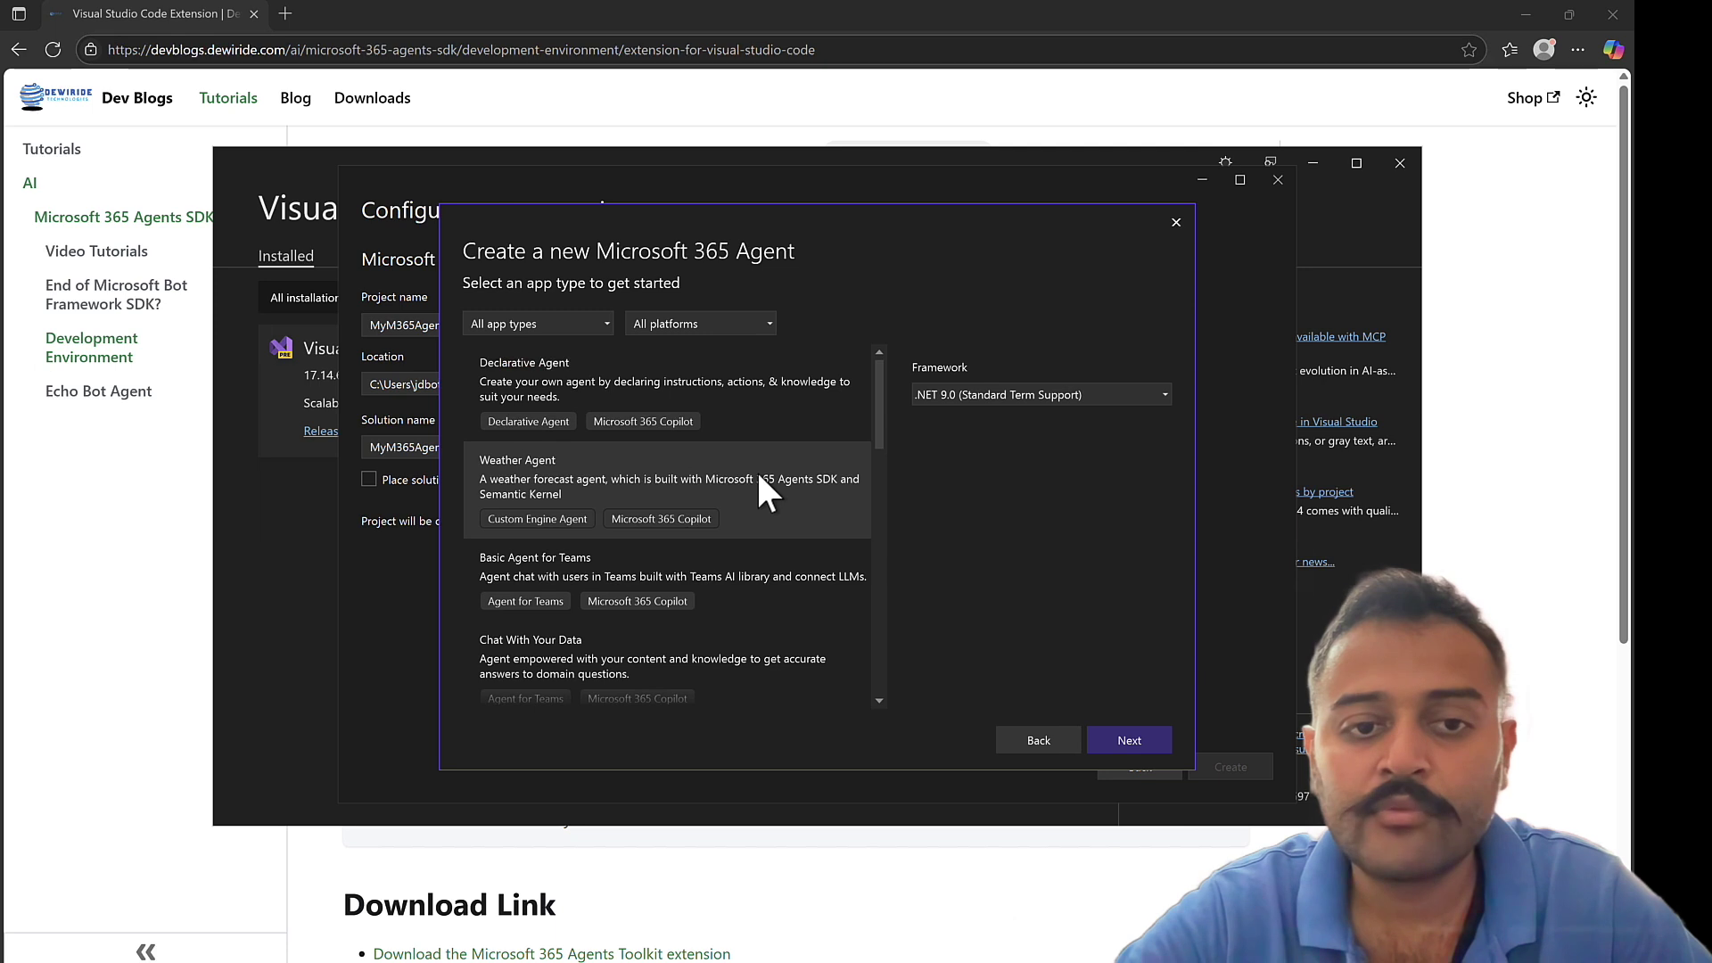